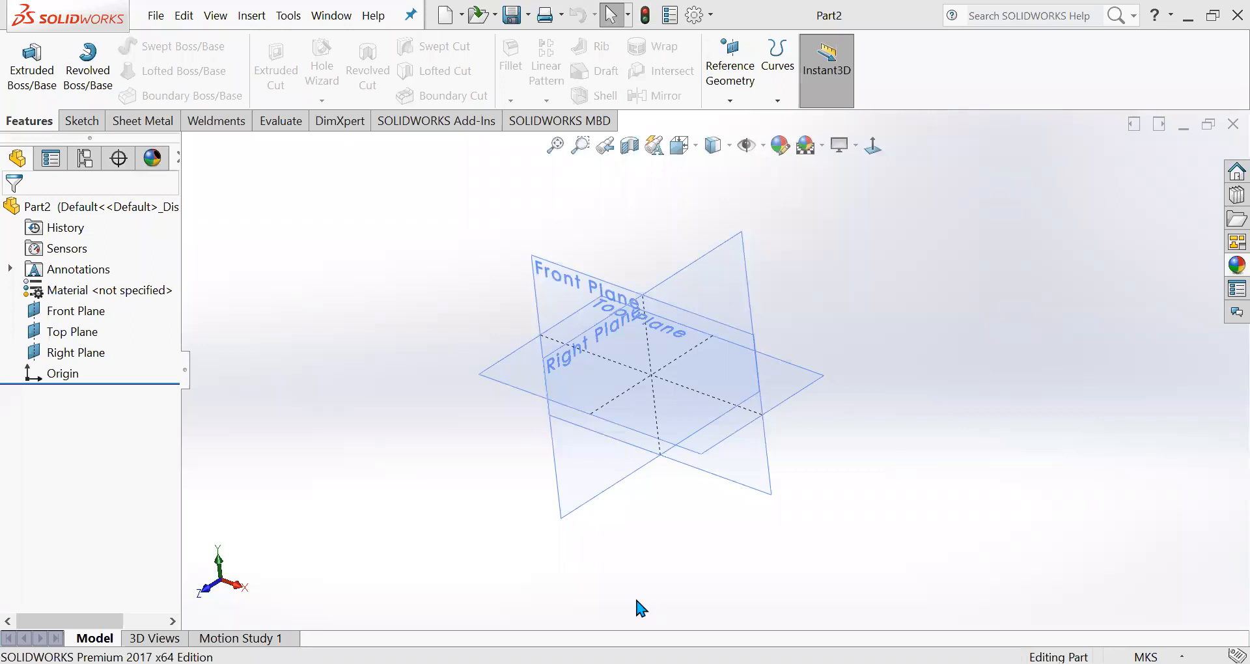
middle_click_drag(929, 332, 840, 365)
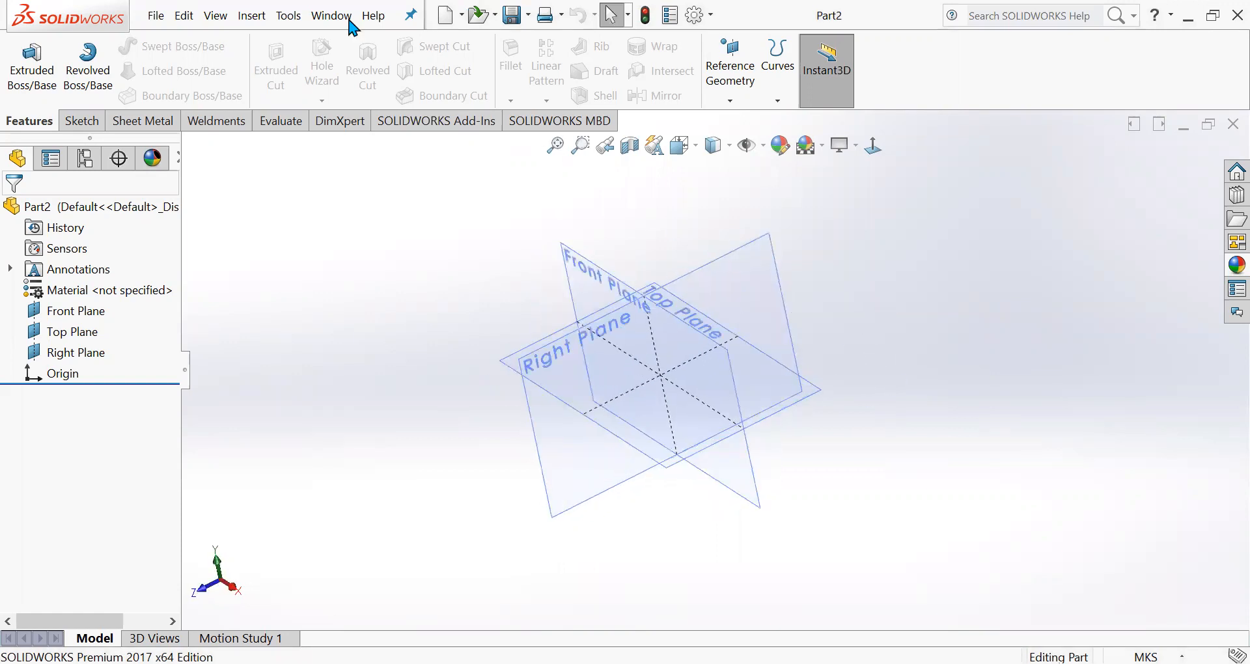
left_click(248, 21)
mouse_move(327, 58)
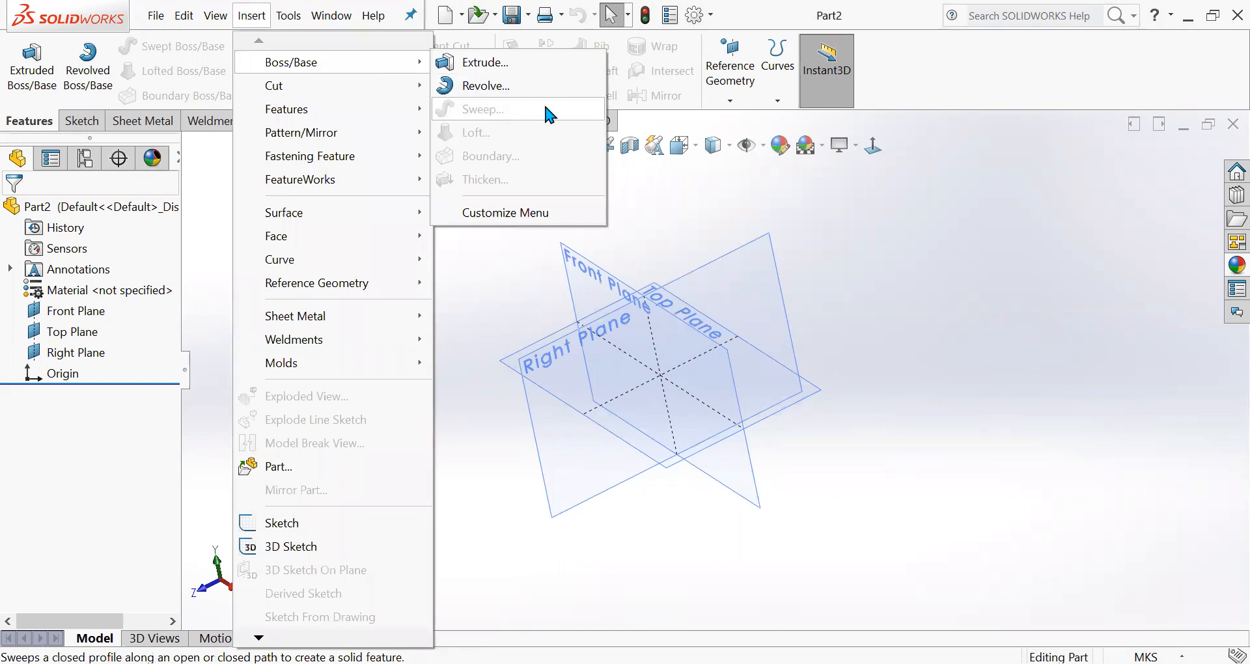
left_click(812, 197)
middle_click_drag(898, 247, 875, 228)
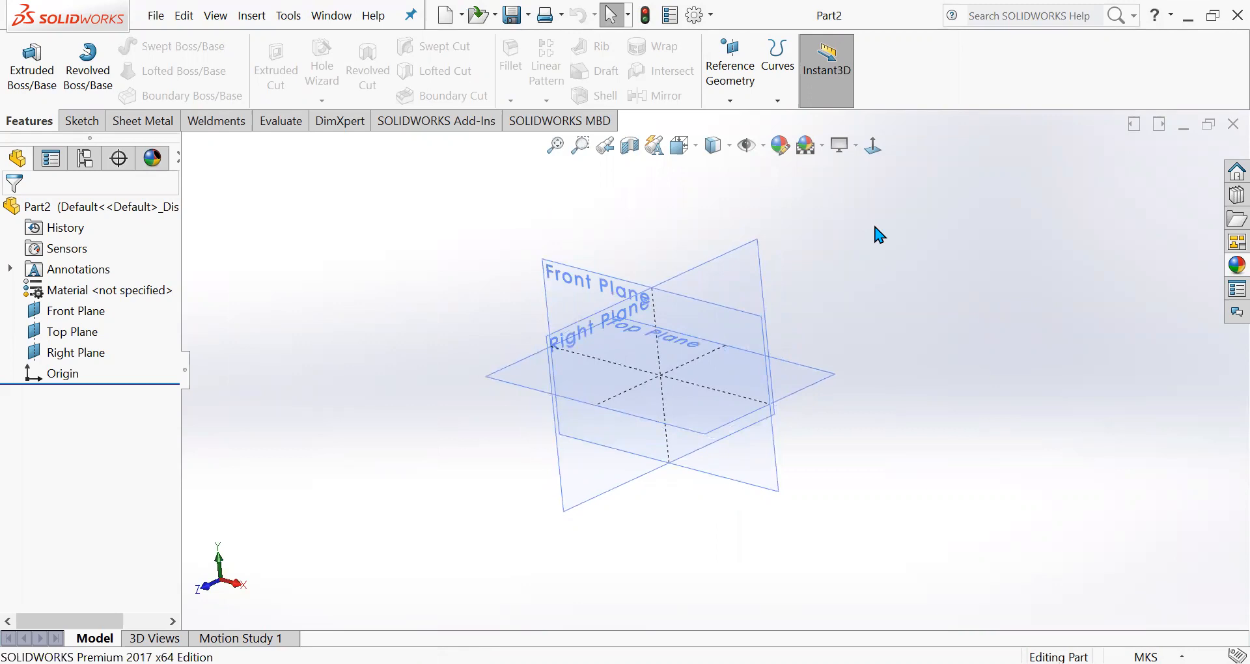
middle_click_drag(874, 227, 857, 262)
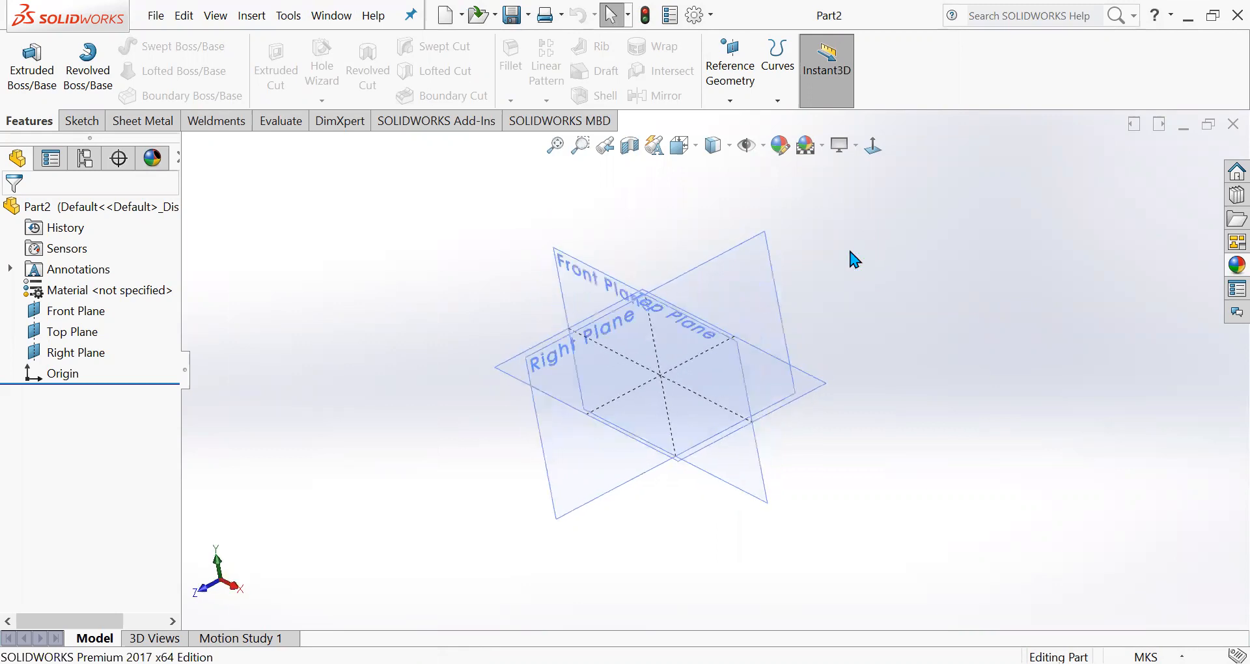
mouse_move(822, 336)
middle_mouse_down()
mouse_move(833, 327)
mouse_move(820, 334)
middle_mouse_up()
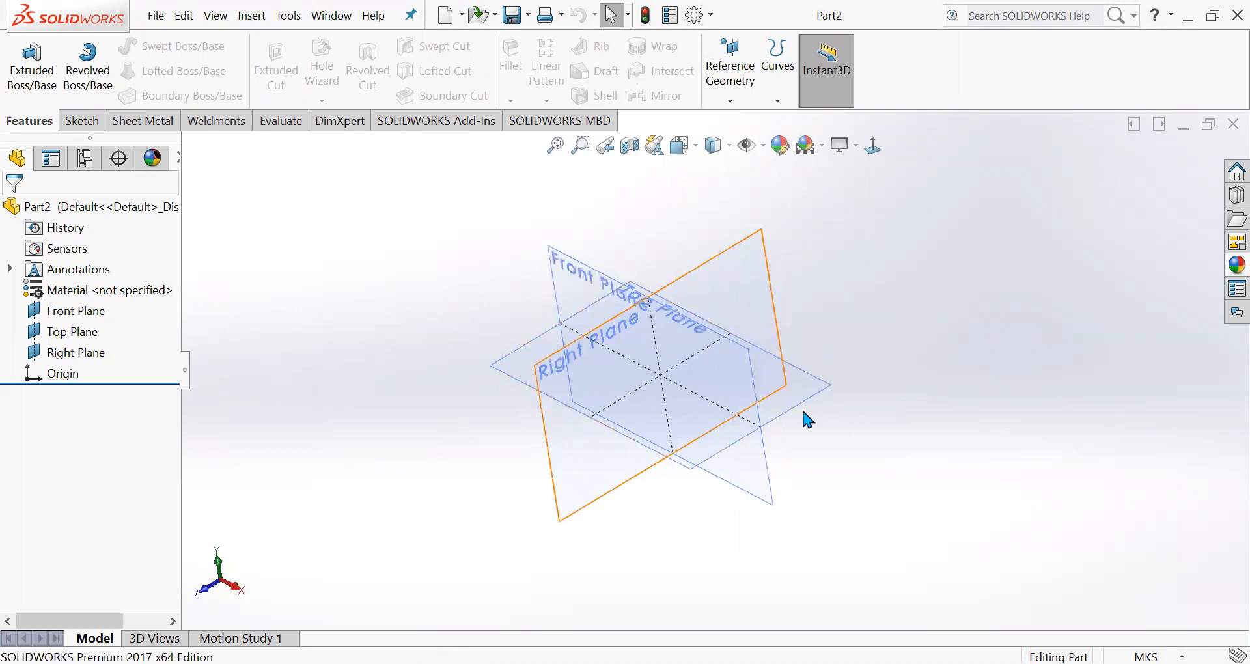
On the Front Plane, sketch a vertical line about 0.11 m long up from the origin and a connected horizontal line about 0.13 m long.
left_click(94, 125)
left_click(22, 57)
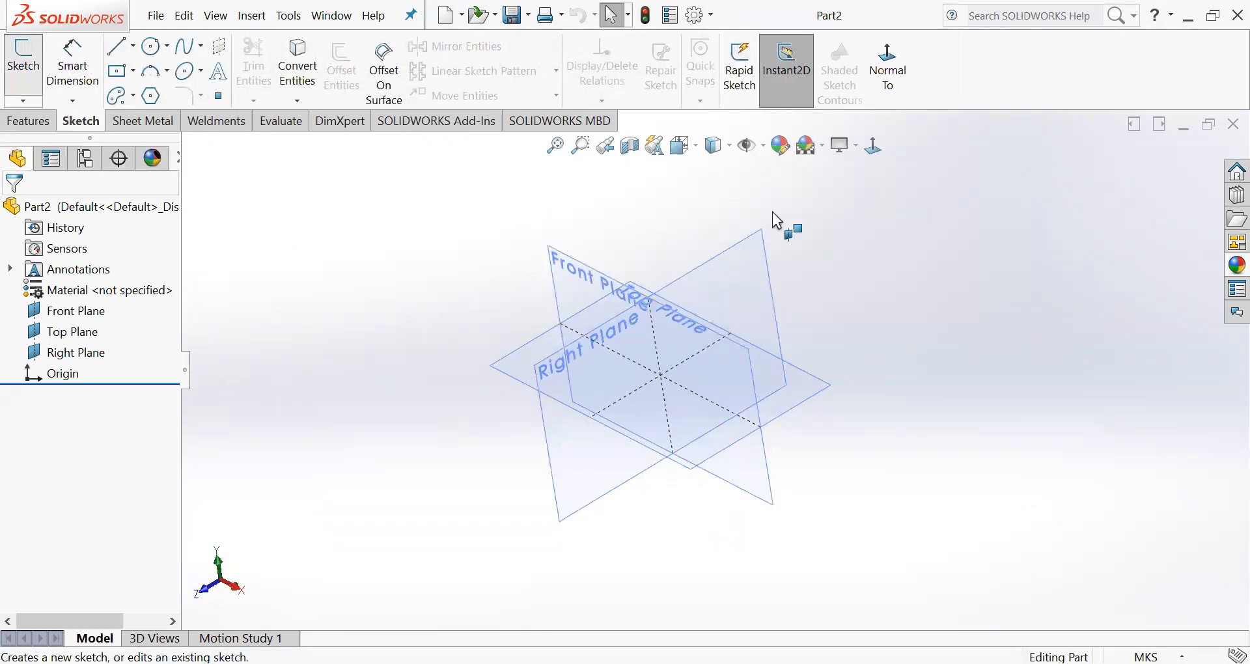
left_click(572, 271)
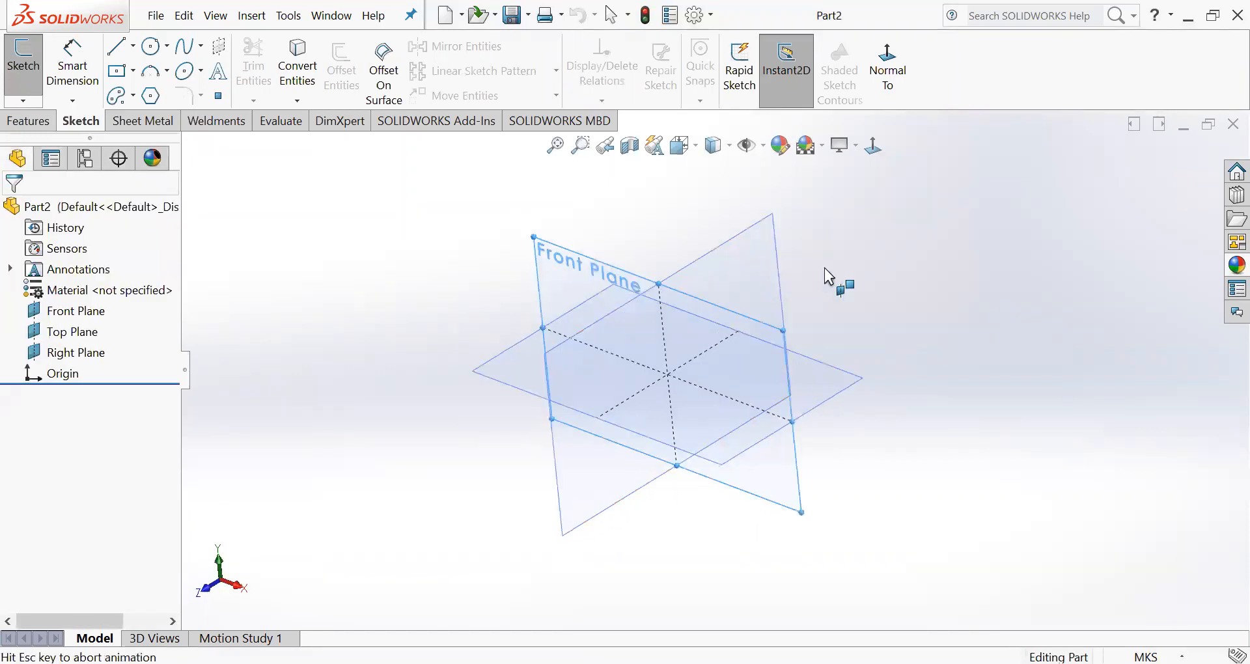
left_click(121, 52)
scroll(767, 237, "up", 3)
scroll(641, 504, "down", 3)
scroll(724, 439, "up", 2)
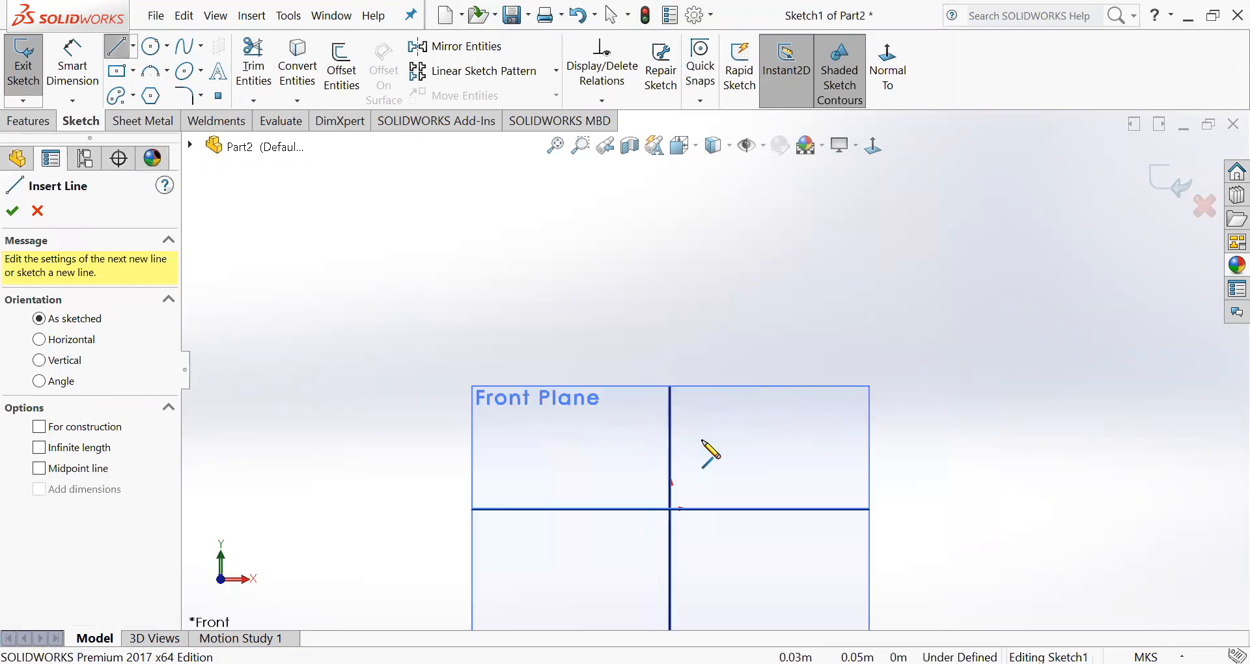
left_click(671, 509)
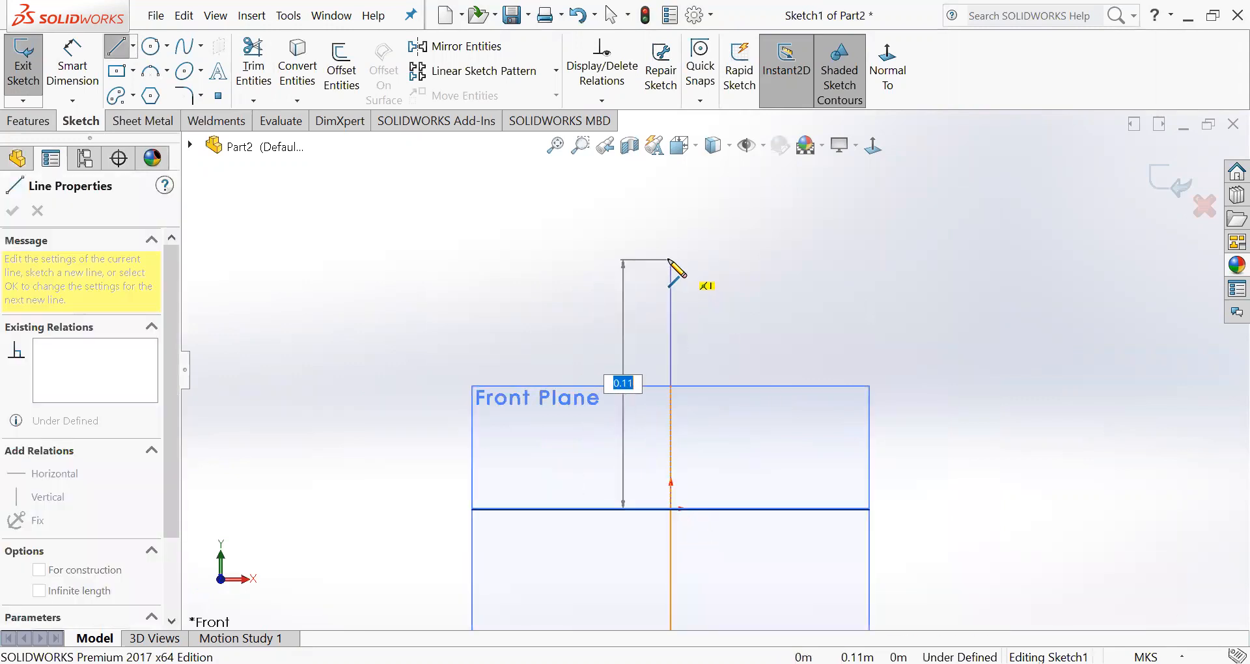
left_click(671, 260)
left_click(952, 259)
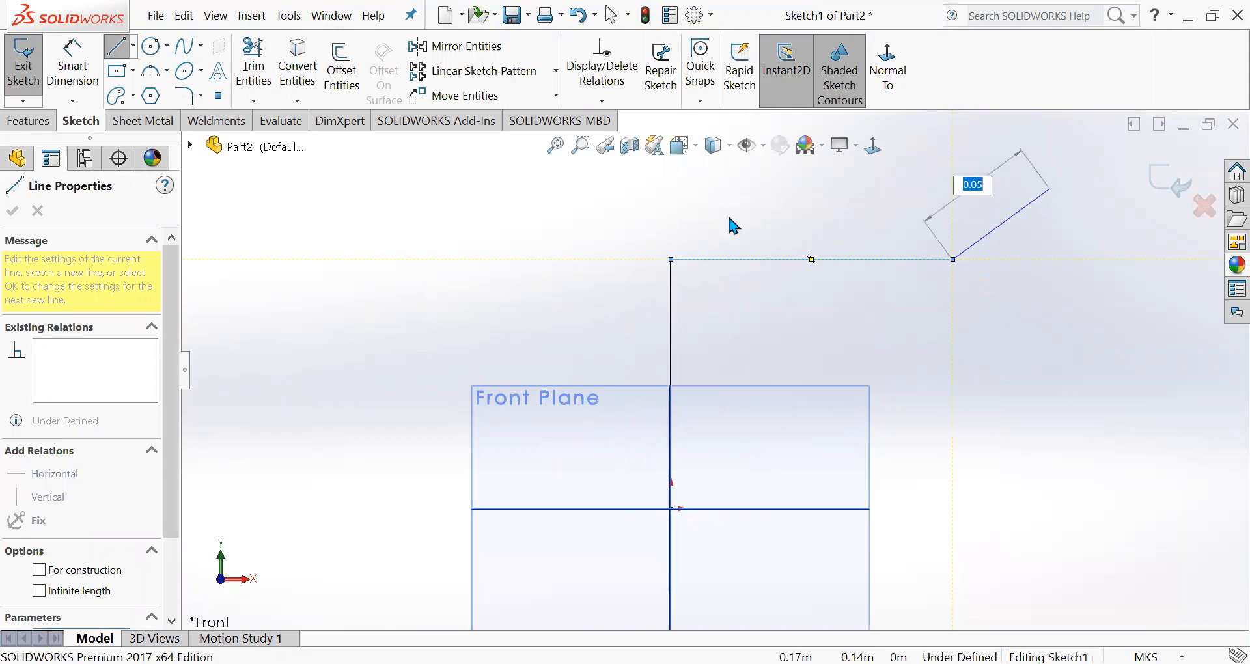
key("Escape")
Round the corner between the vertical and horizontal lines with a 0.06 m sketch fillet.
left_click(204, 101)
left_click(225, 118)
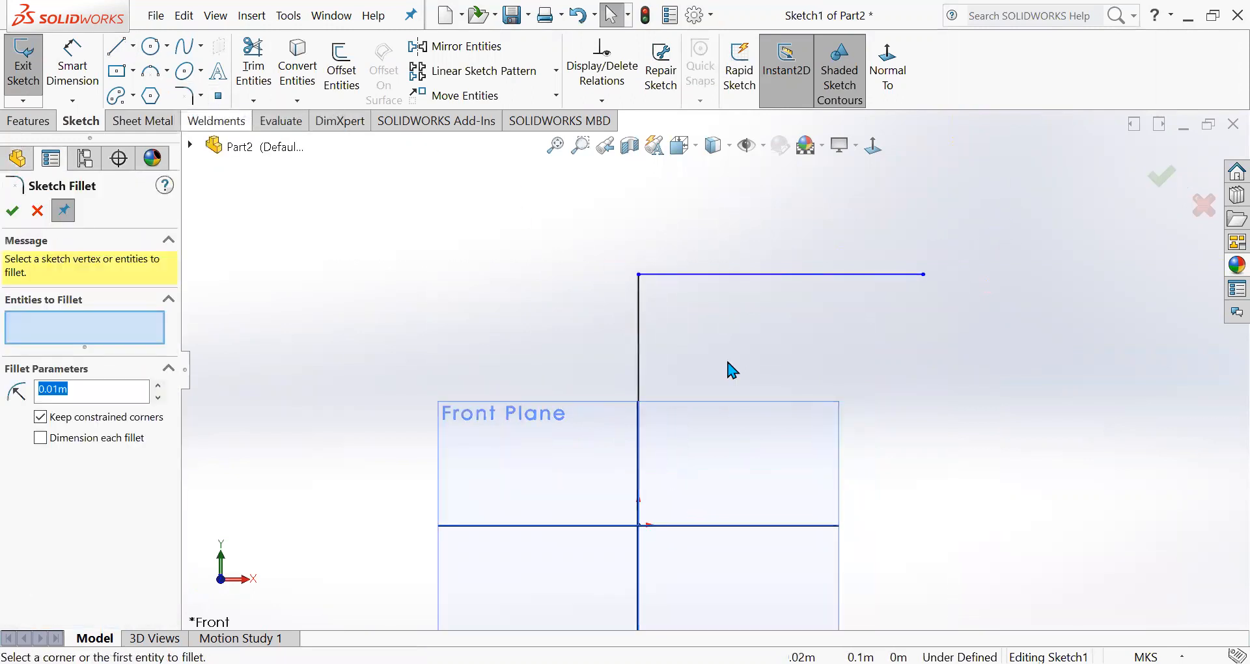
left_click(641, 342)
left_click(721, 276)
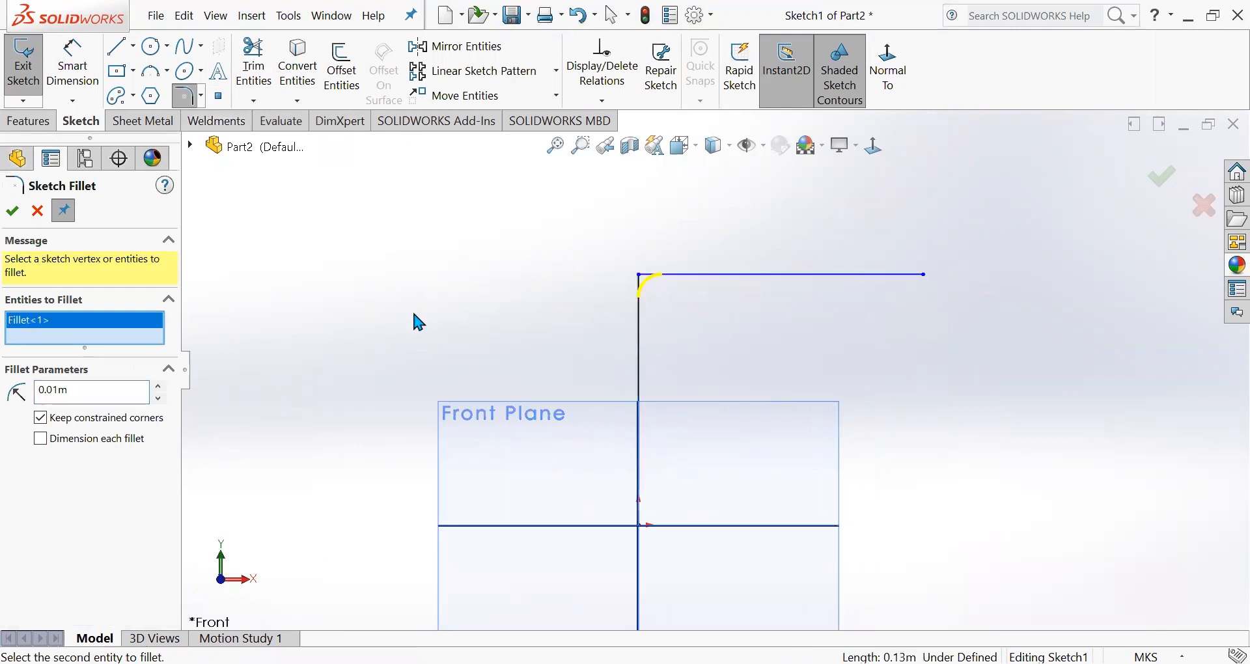
left_click(158, 387)
left_click(158, 387)
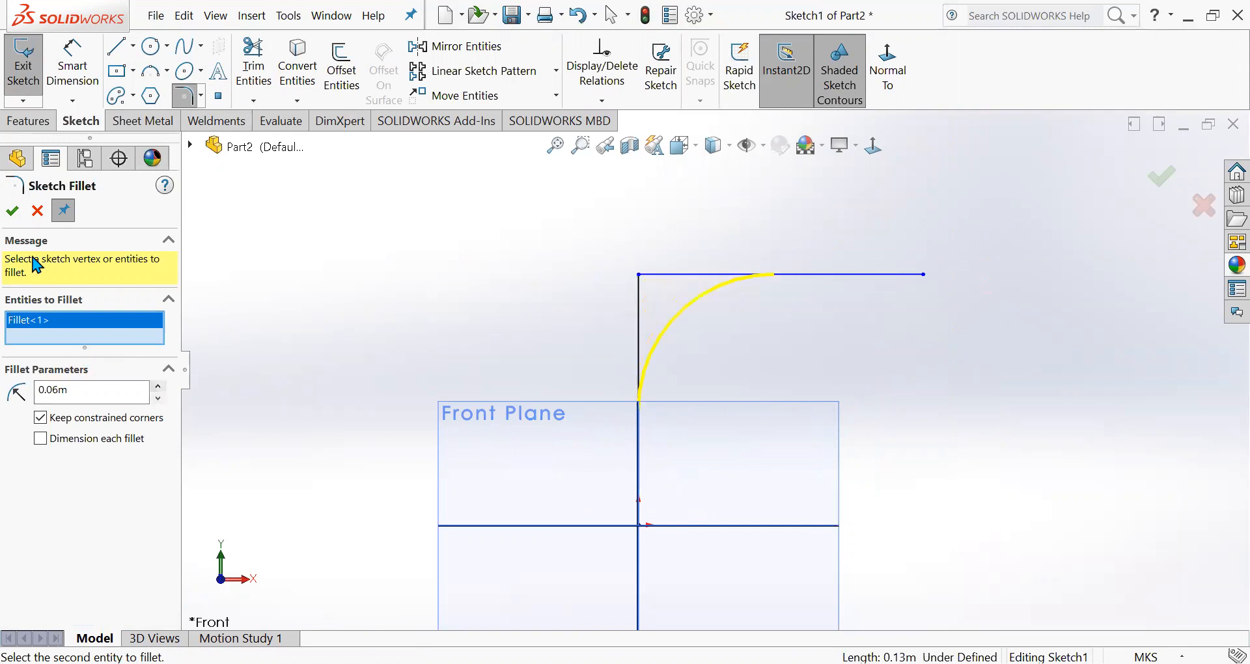
left_click(12, 210)
key("f")
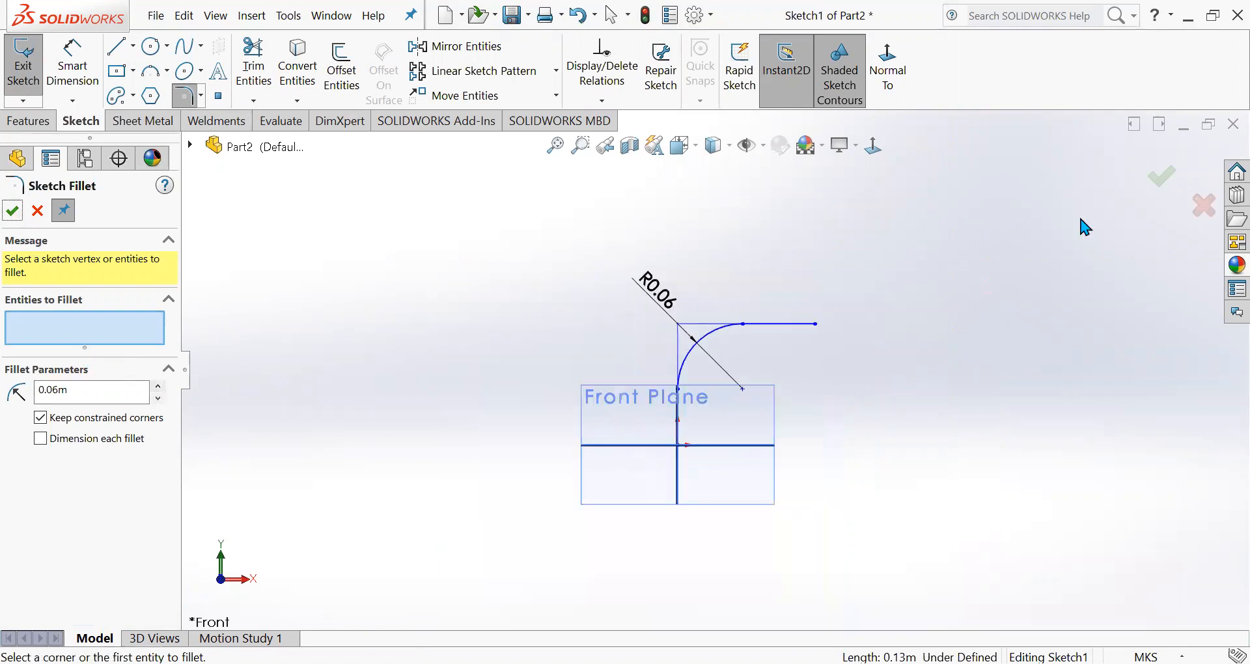
left_click(1179, 181)
Exit the sketch and hide the reference planes.
middle_click_drag(982, 382, 932, 434)
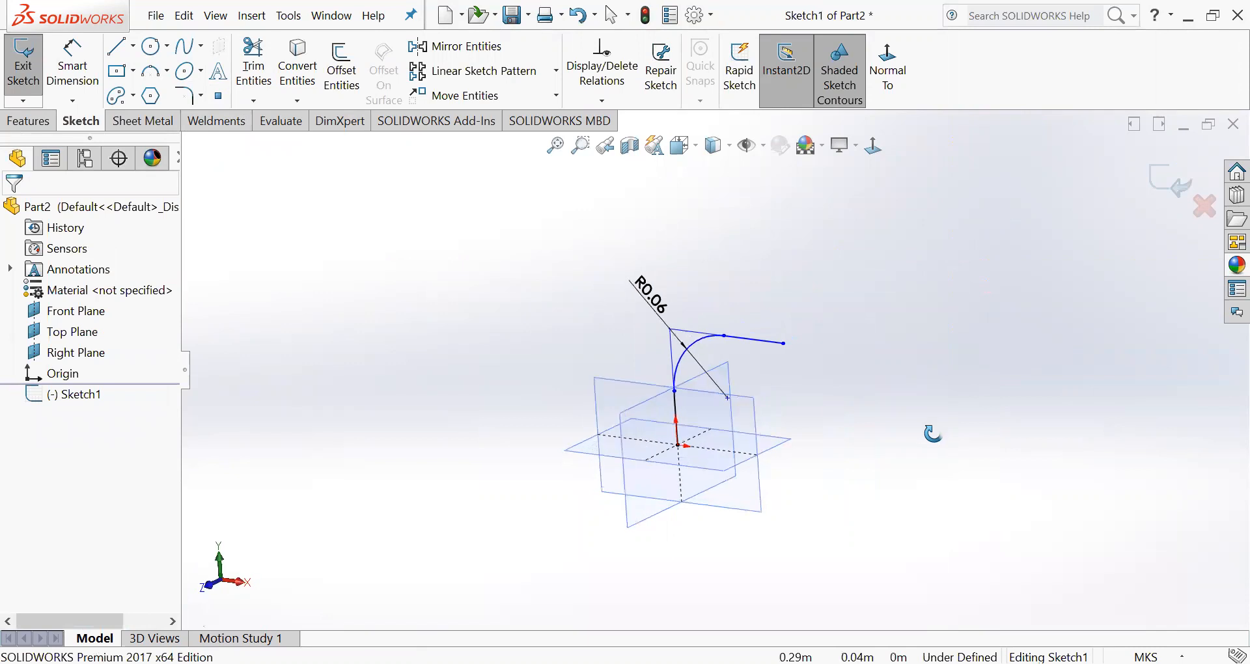
left_click(1166, 183)
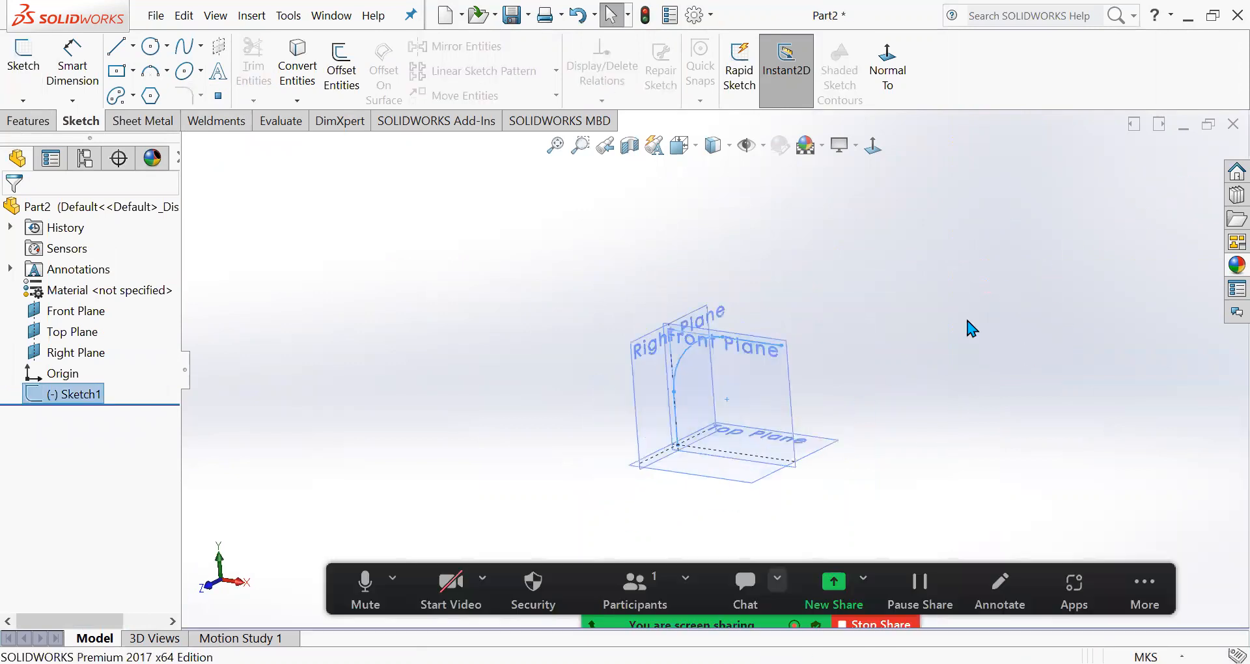
left_click(967, 320)
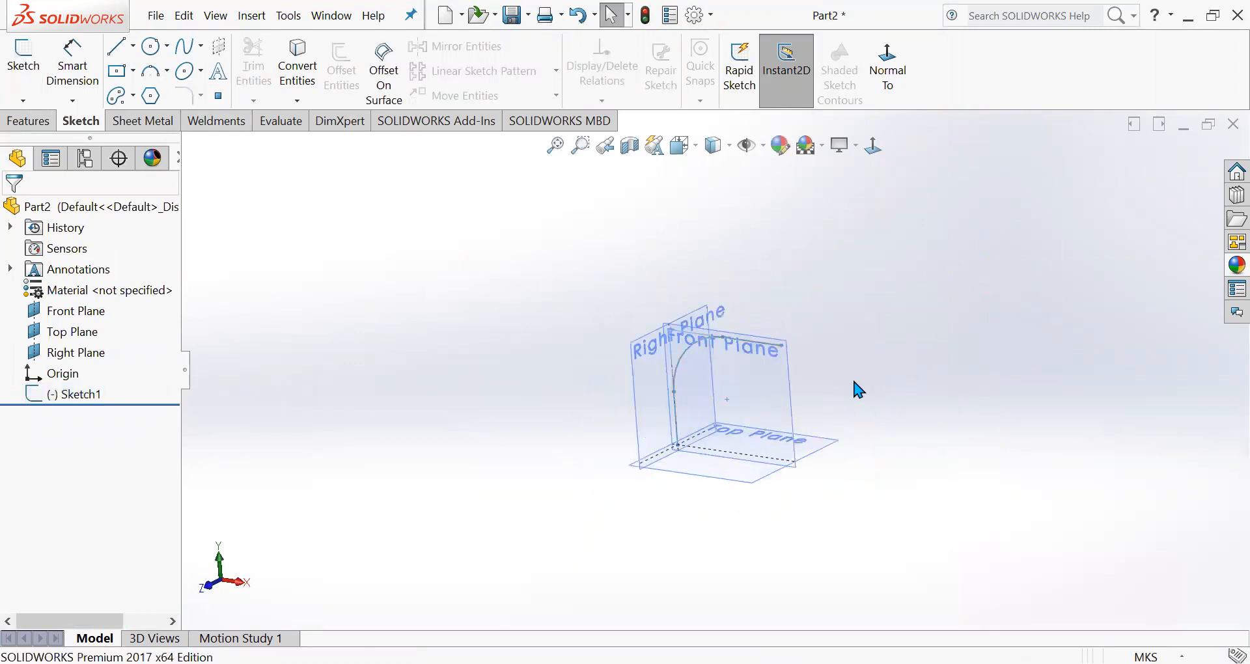
left_click(763, 146)
left_click(773, 172)
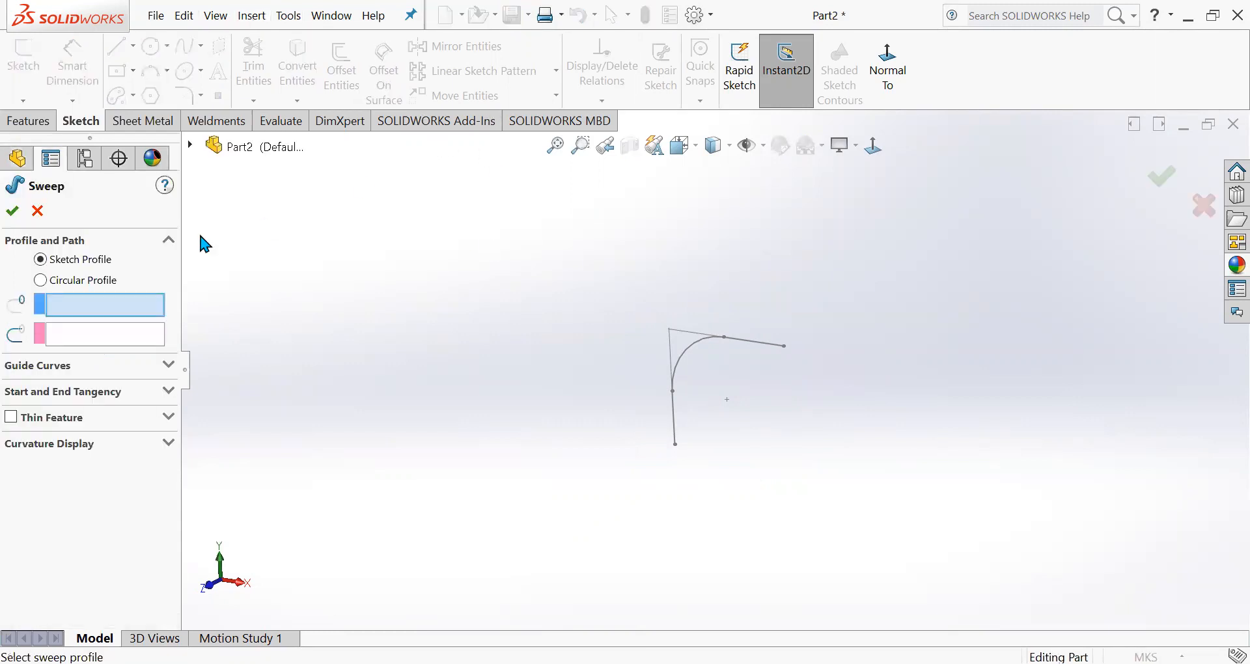
Sweep a circular profile with a diameter of 0.04 m along the filleted sketch path.
left_click(91, 282)
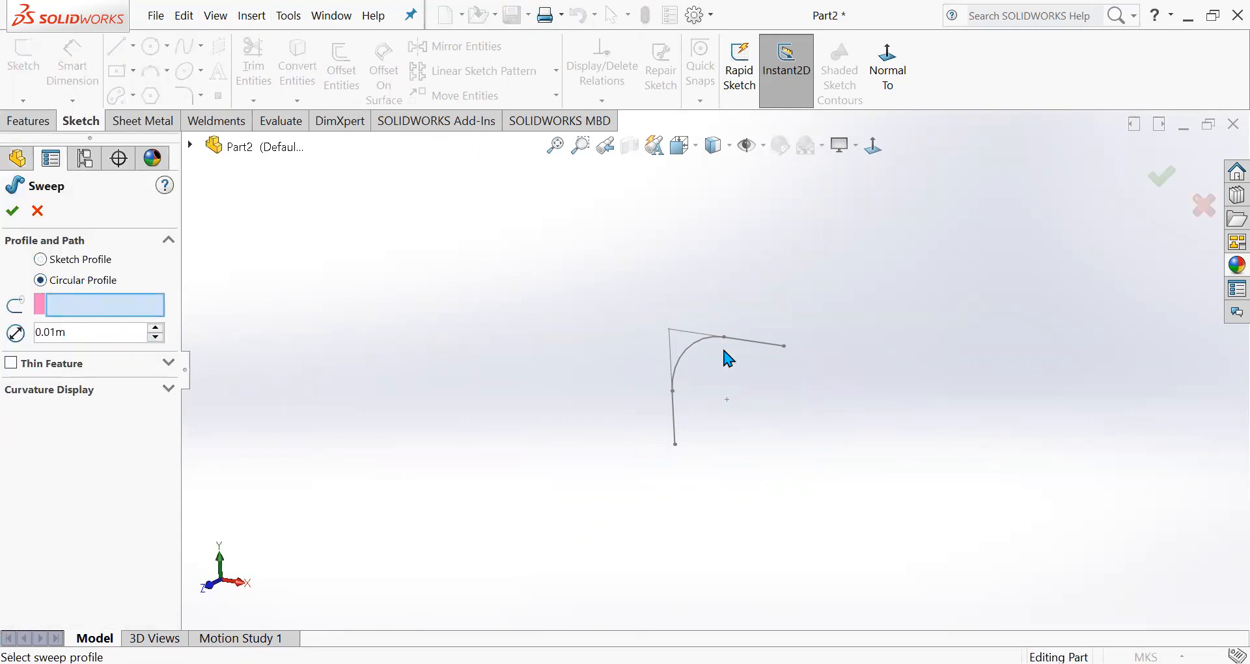
left_click(750, 344)
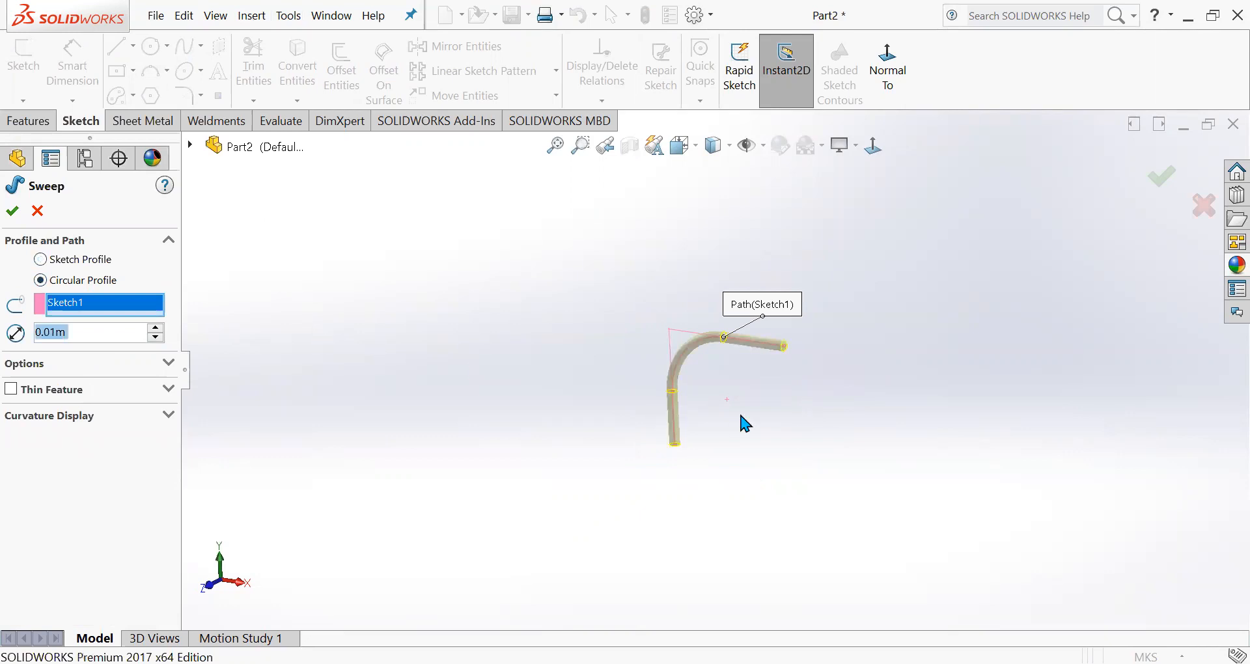
scroll(739, 424, "down", 2)
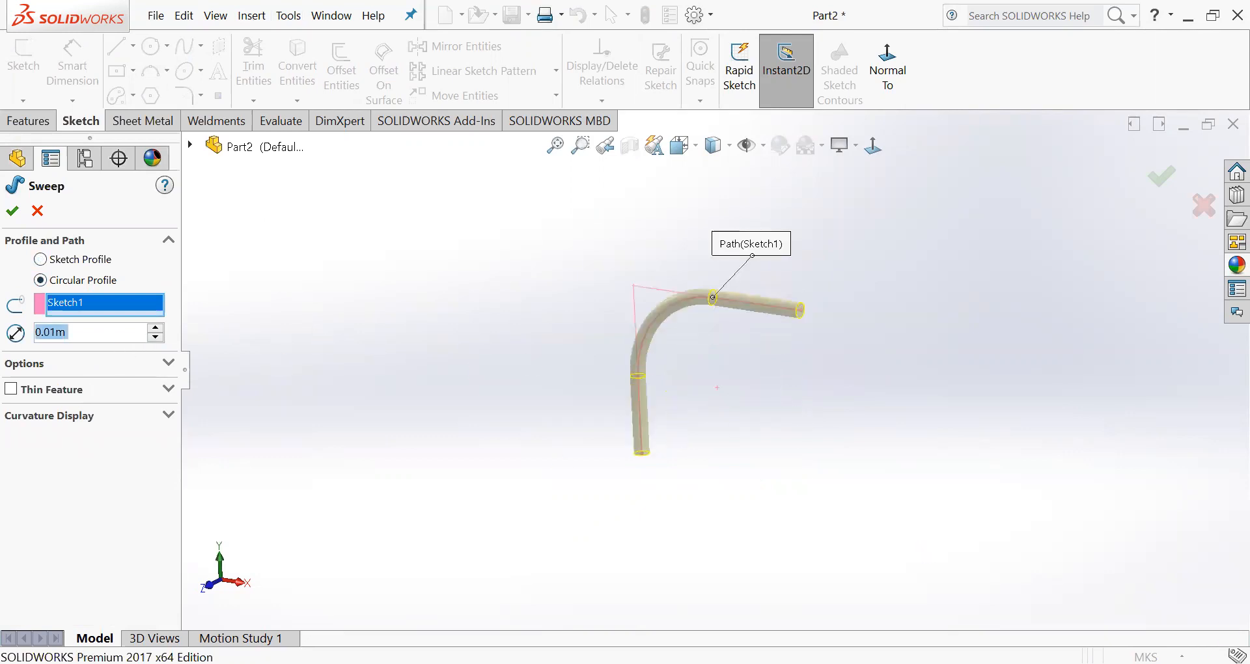
left_click(156, 329)
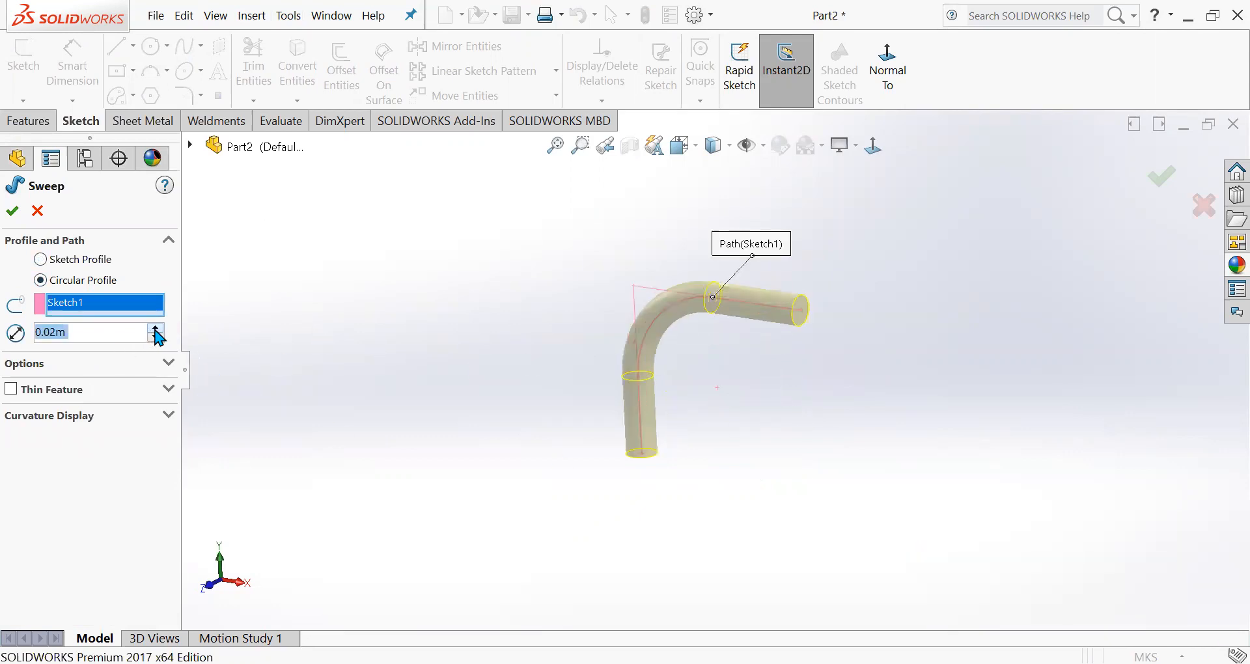
left_click(156, 329)
left_click(155, 329)
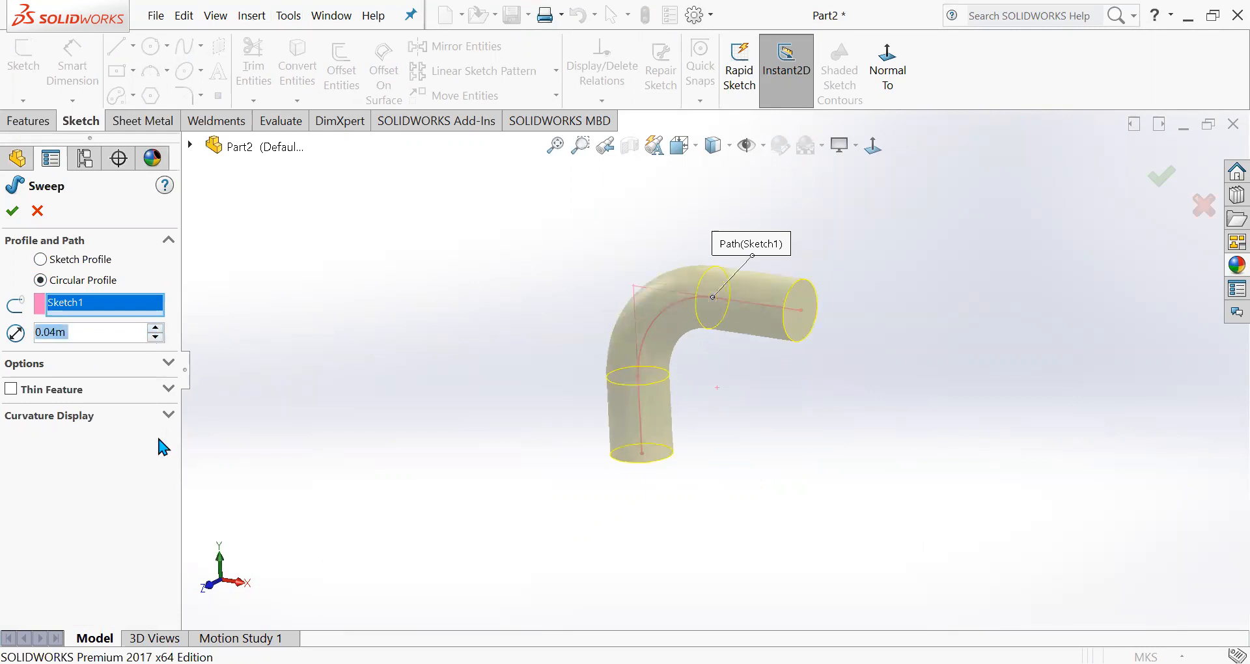
Make the sweep a thin feature with a one-direction wall thickness of 0.011 m.
left_click(10, 389)
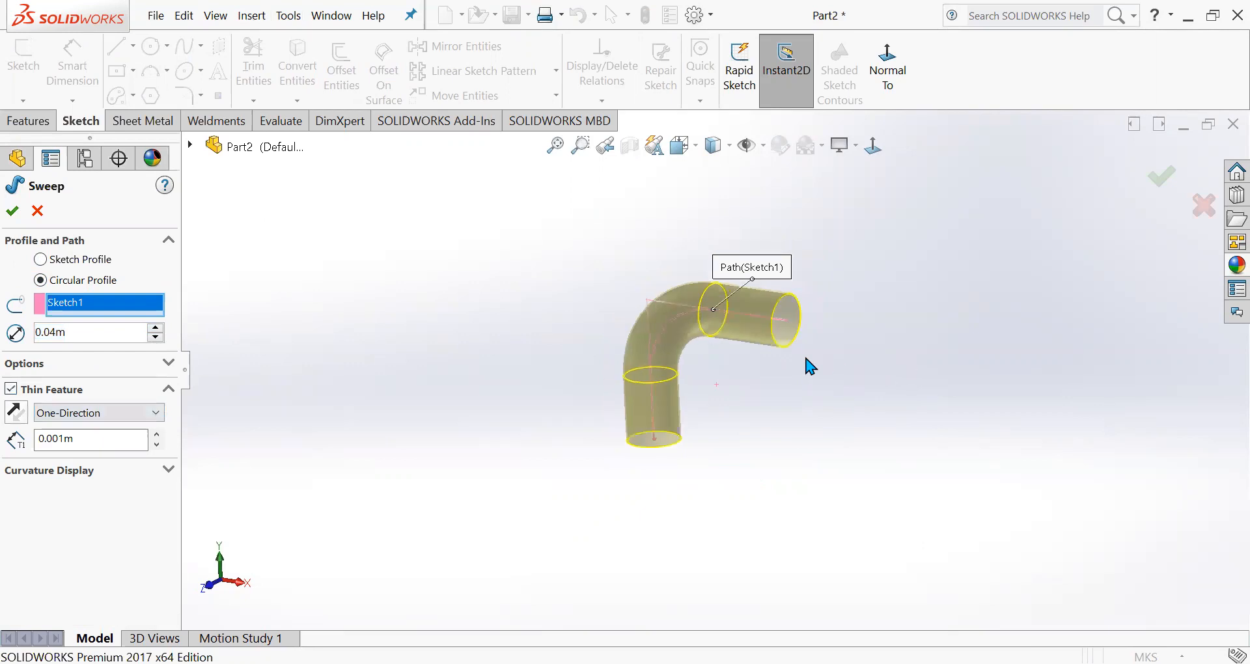
scroll(807, 332, "down", 5)
scroll(753, 284, "down", 5)
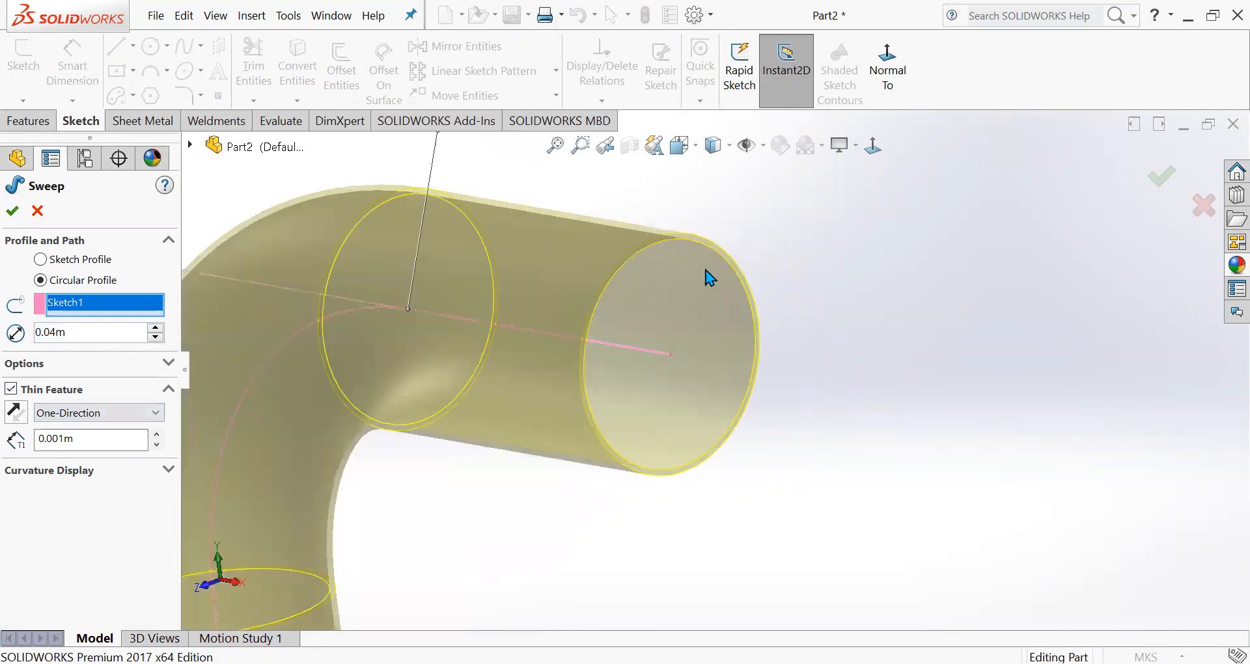
scroll(734, 263, "up", 5)
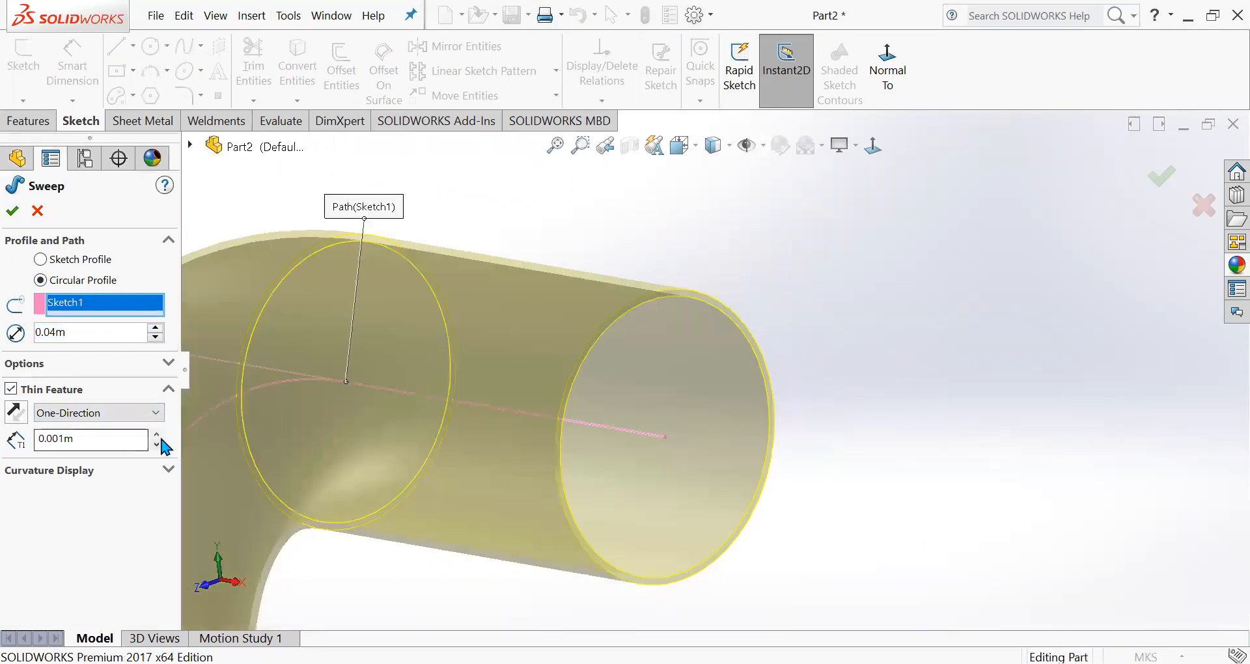
left_click(156, 434)
scroll(861, 225, "up", 4)
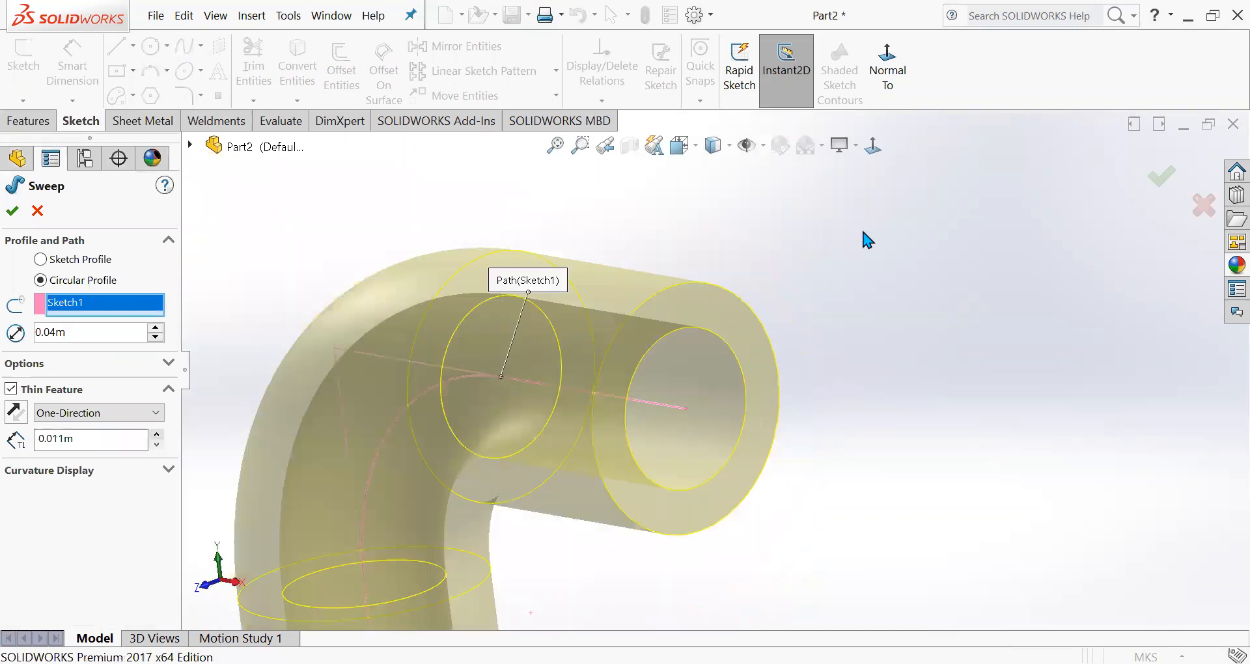
Try the reversed and Mid-Plane wall options, set the thin feature to Two-Direction with 0.011 m and 0.001 m, and finish the sweep.
left_click(20, 413)
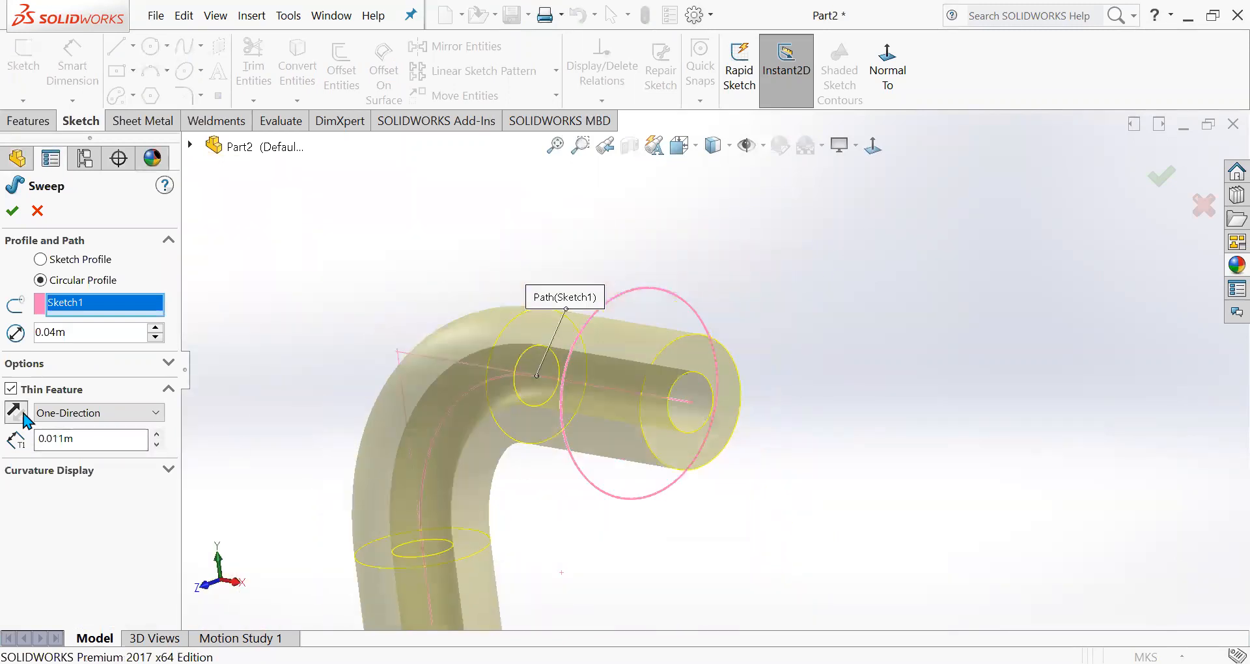
left_click(83, 413)
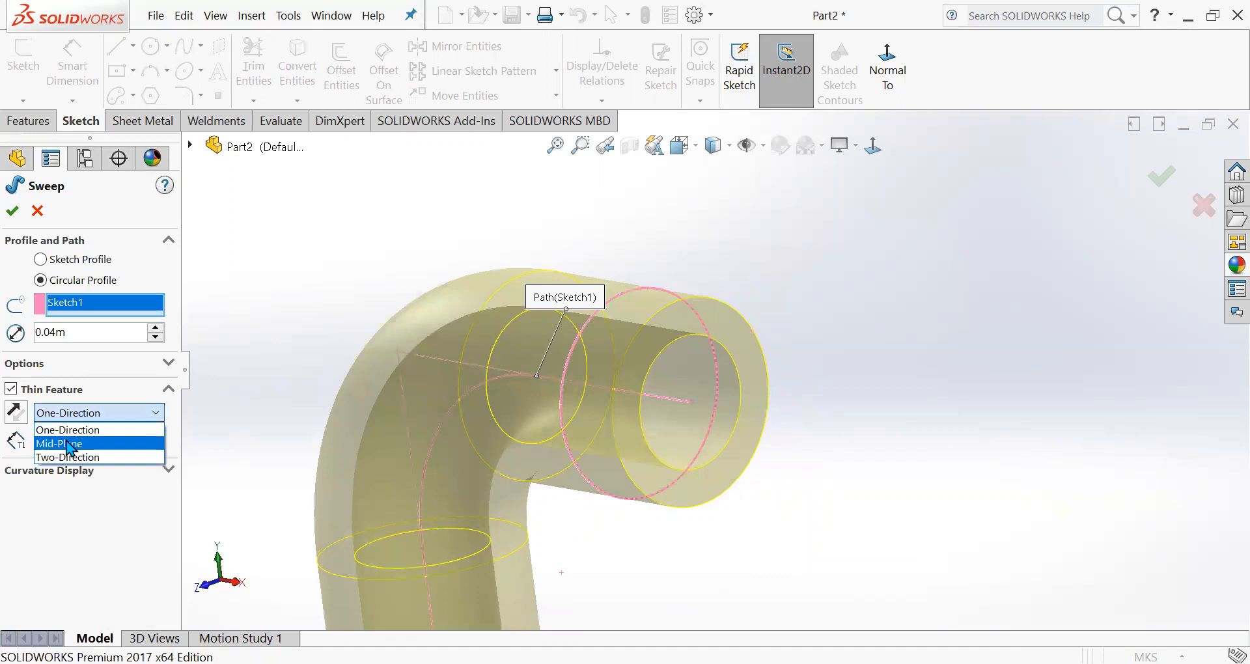
left_click(69, 444)
left_click(77, 410)
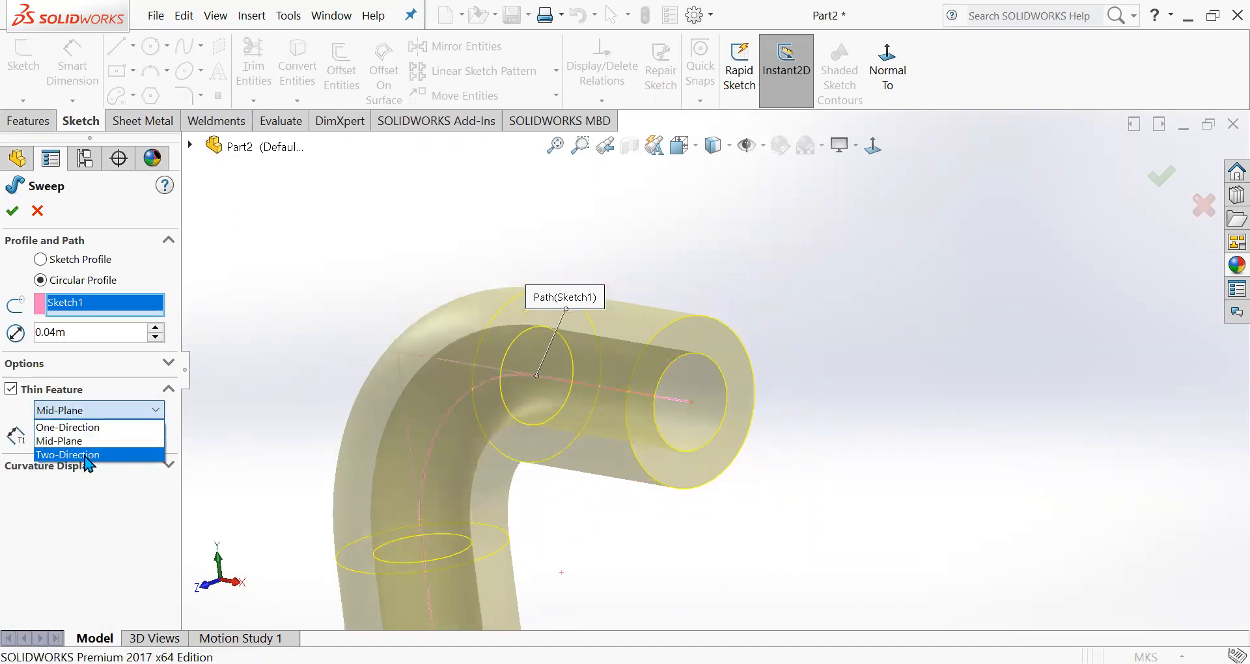
left_click(68, 455)
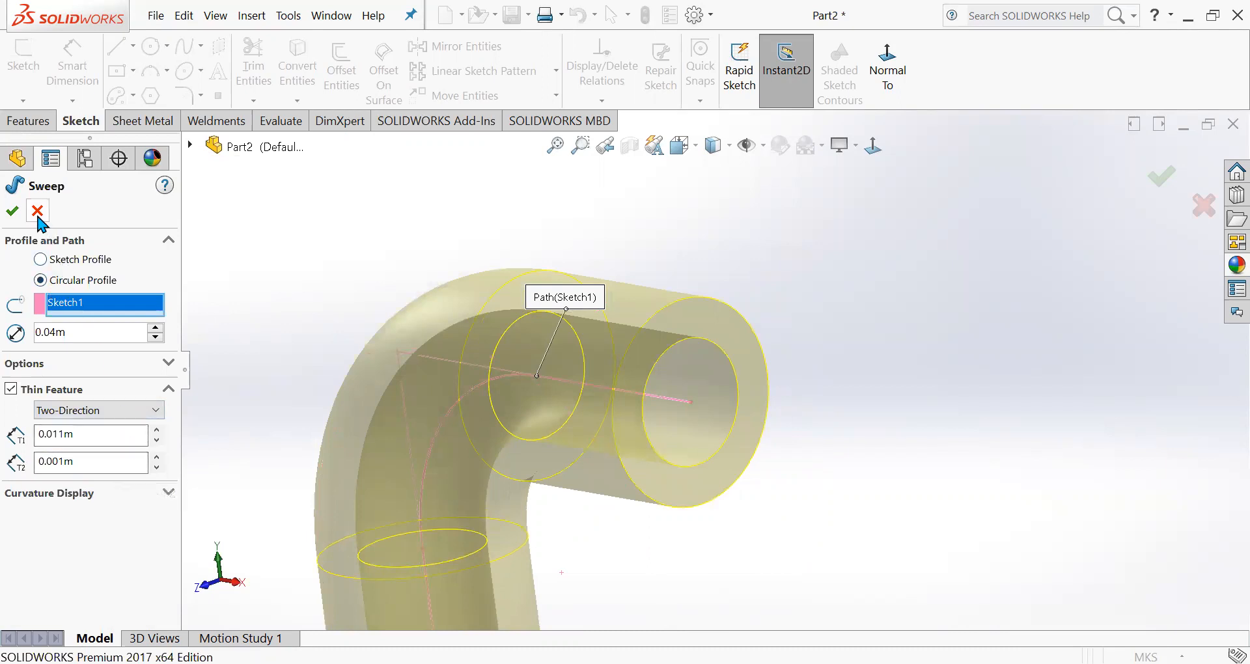
left_click(12, 210)
left_click(885, 297)
scroll(859, 271, "up", 3)
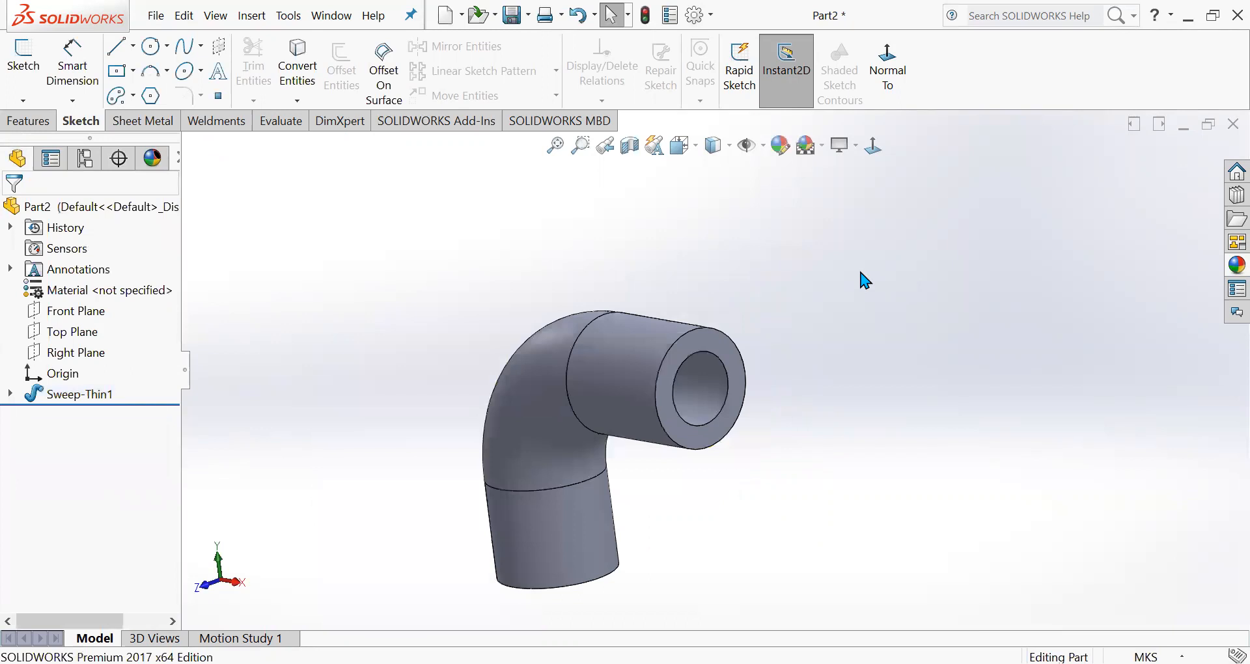
scroll(852, 285, "up", 2)
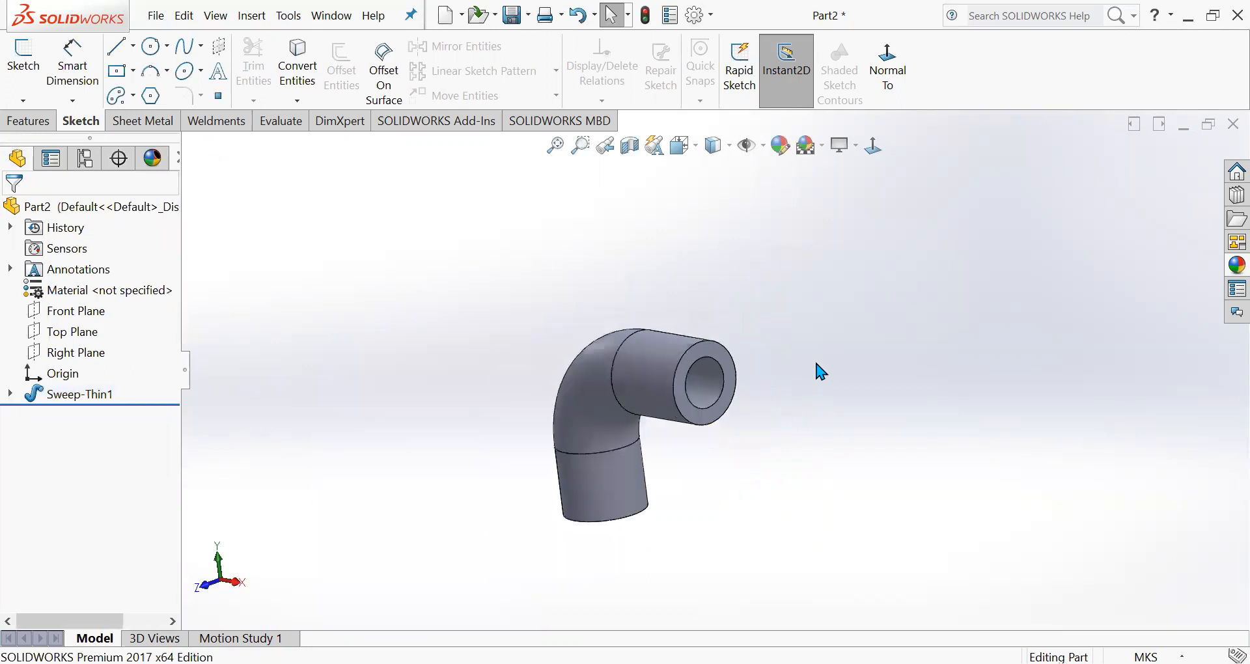
Undo the thin-walled sweep so only the path sketch is left.
key("ctrl+z")
scroll(747, 346, "down", 3)
scroll(747, 347, "up", 5)
scroll(608, 509, "down", 3)
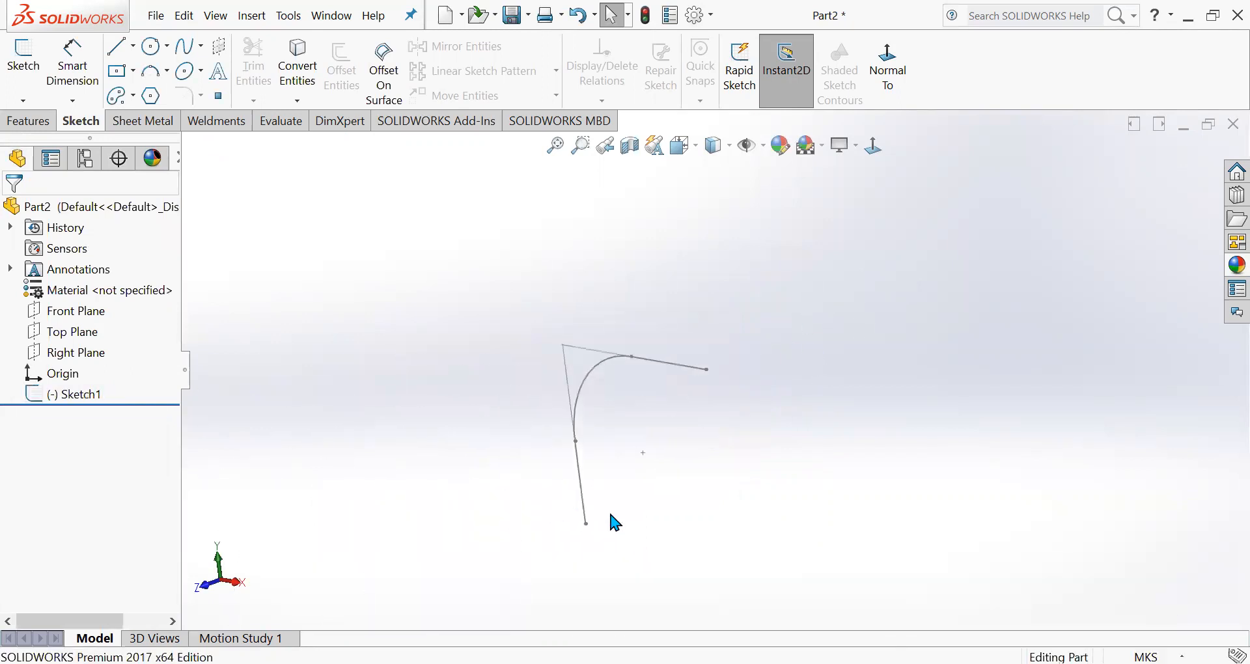
Show the primary planes around the filleted path sketch.
left_click(756, 145)
left_click(759, 150)
left_click(765, 149)
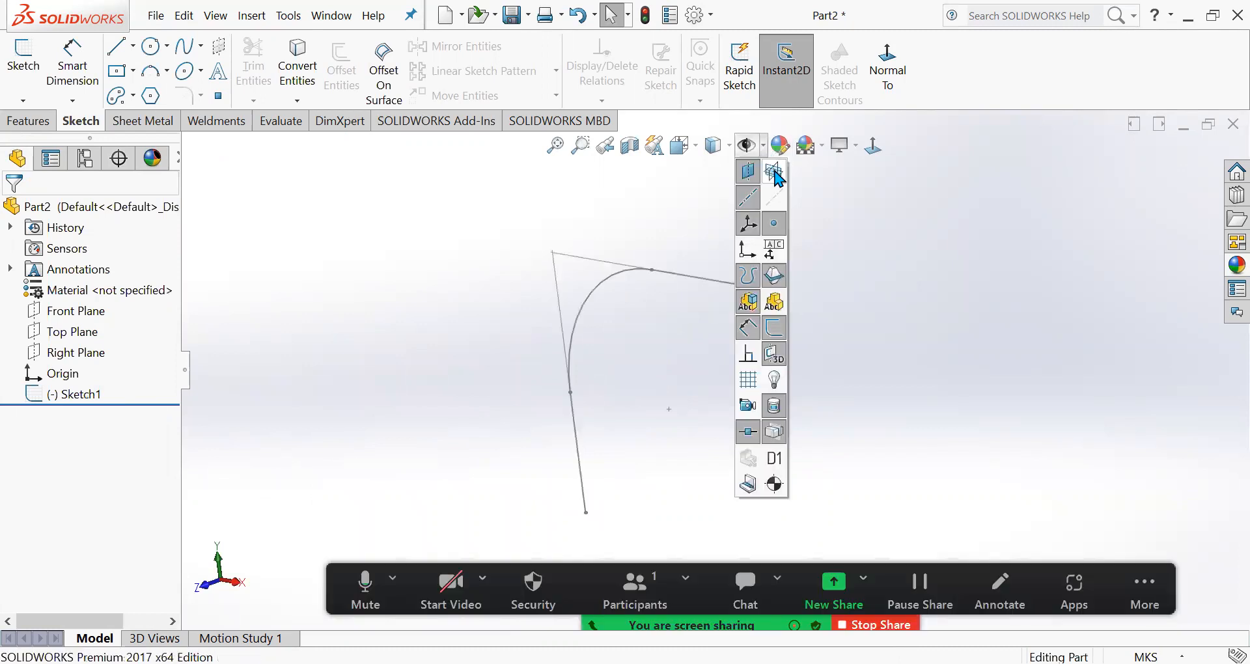
left_click(775, 171)
left_click(945, 296)
scroll(869, 299, "up", 2)
scroll(872, 309, "up", 1)
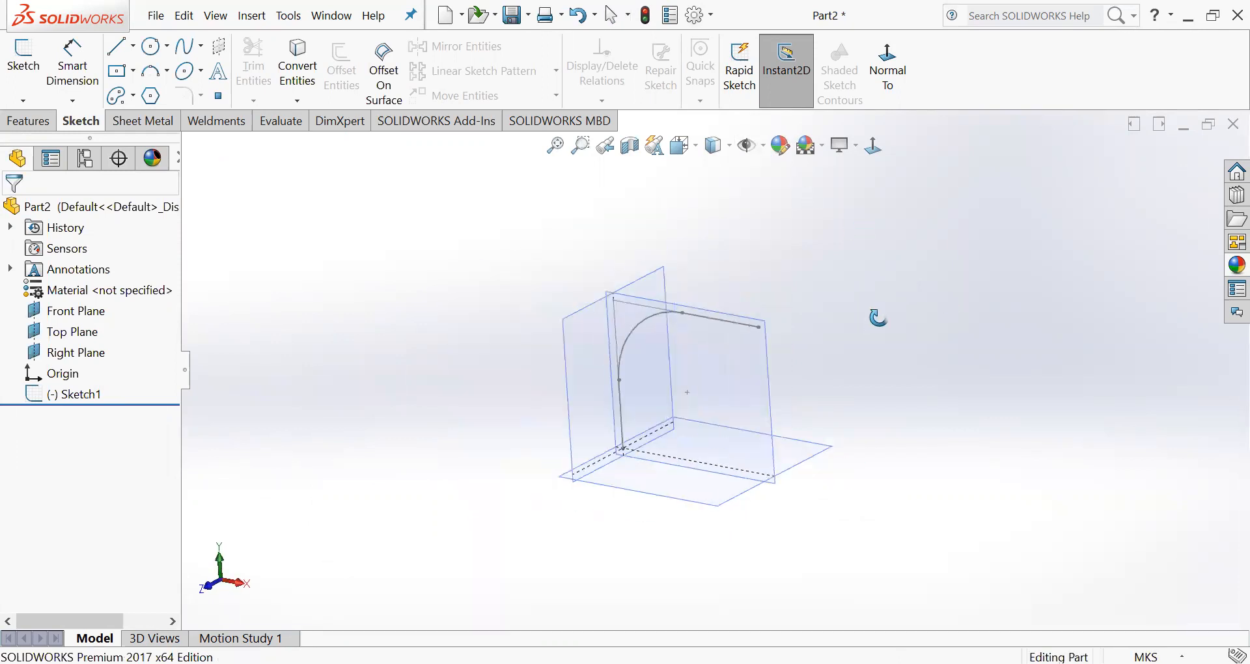
Create a reference plane perpendicular to the path's upper straight line and coincident with its free endpoint.
left_click(37, 122)
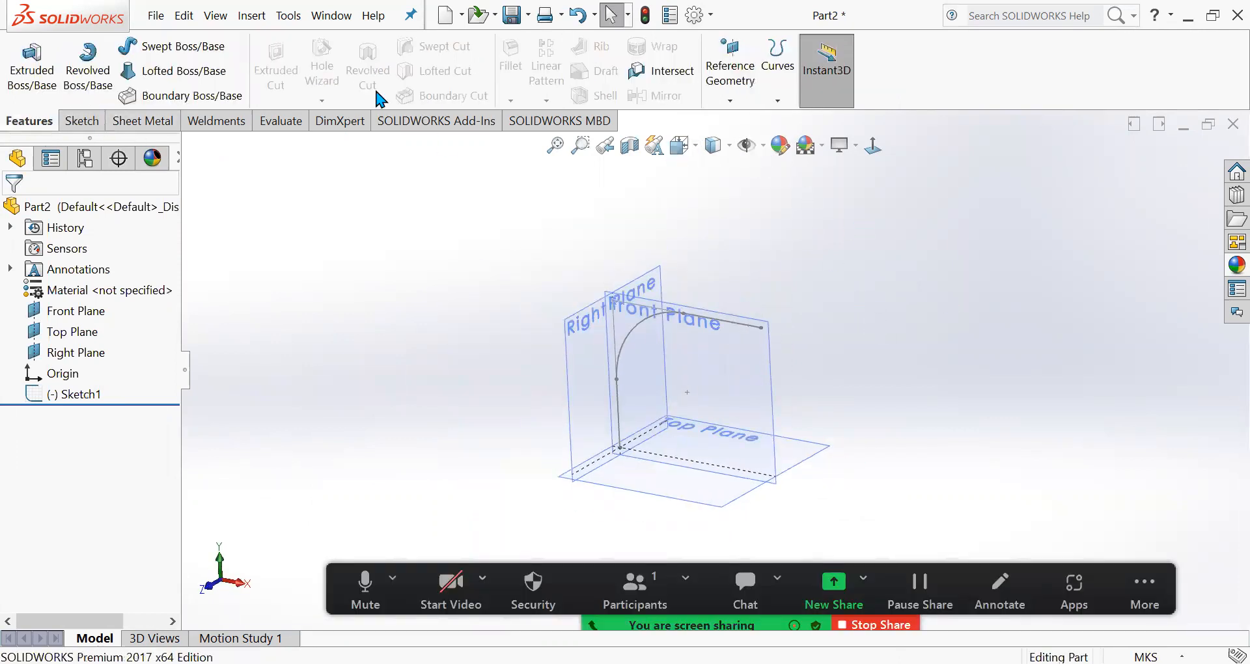
left_click(732, 102)
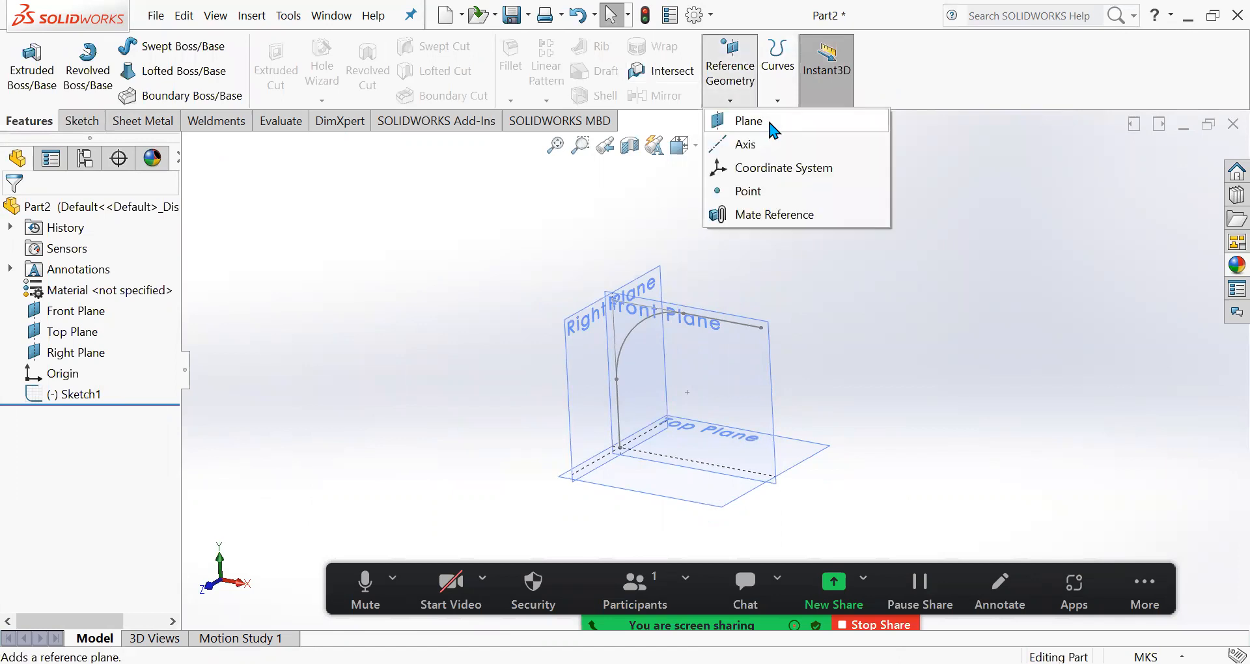
left_click(768, 119)
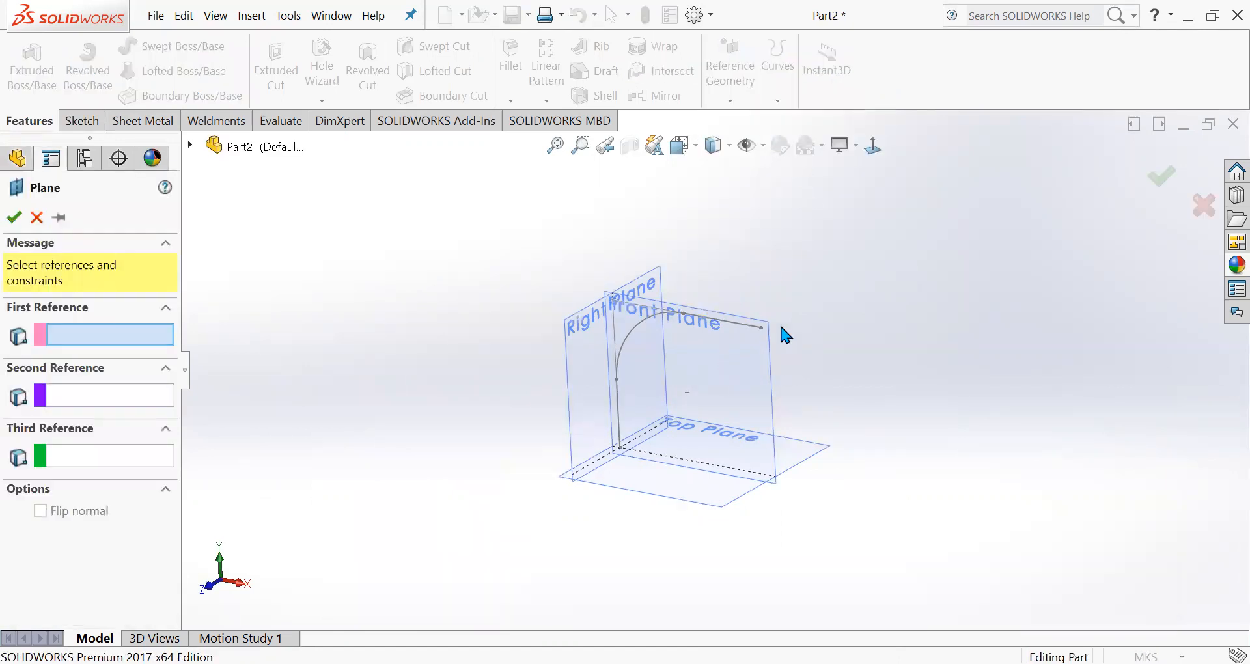
scroll(767, 337, "up", 3)
scroll(768, 337, "down", 5)
scroll(670, 407, "down", 2)
left_click(677, 345)
left_click(712, 351)
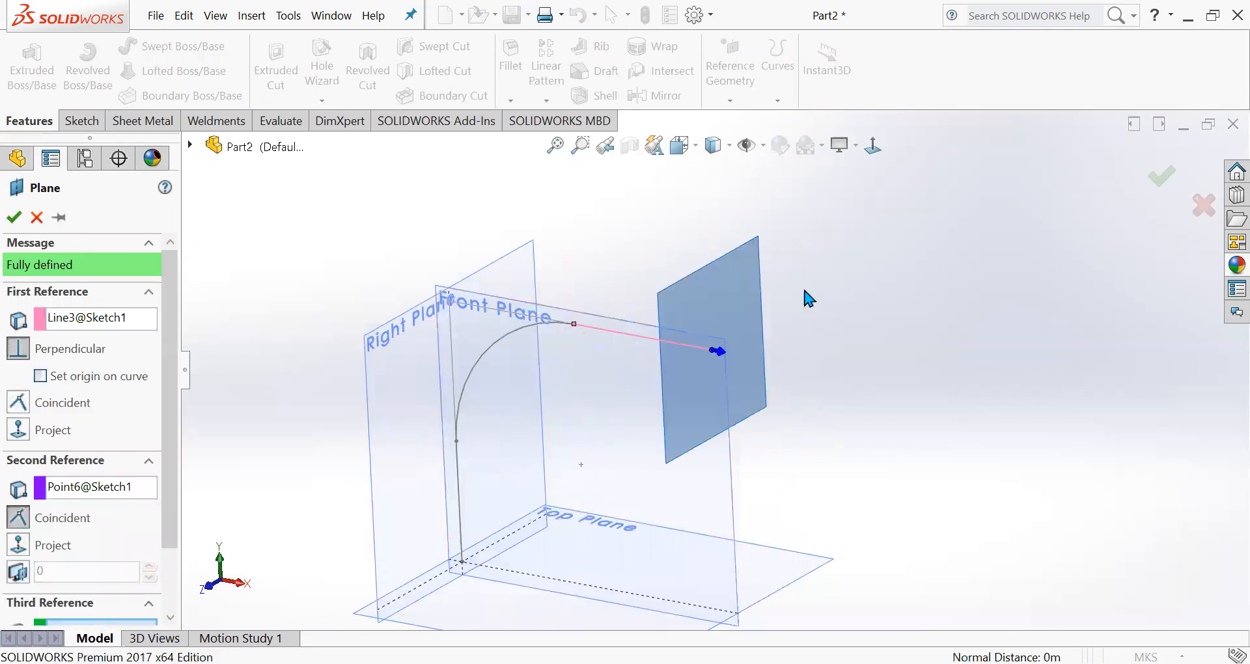
scroll(807, 319, "up", 5)
left_click(1158, 179)
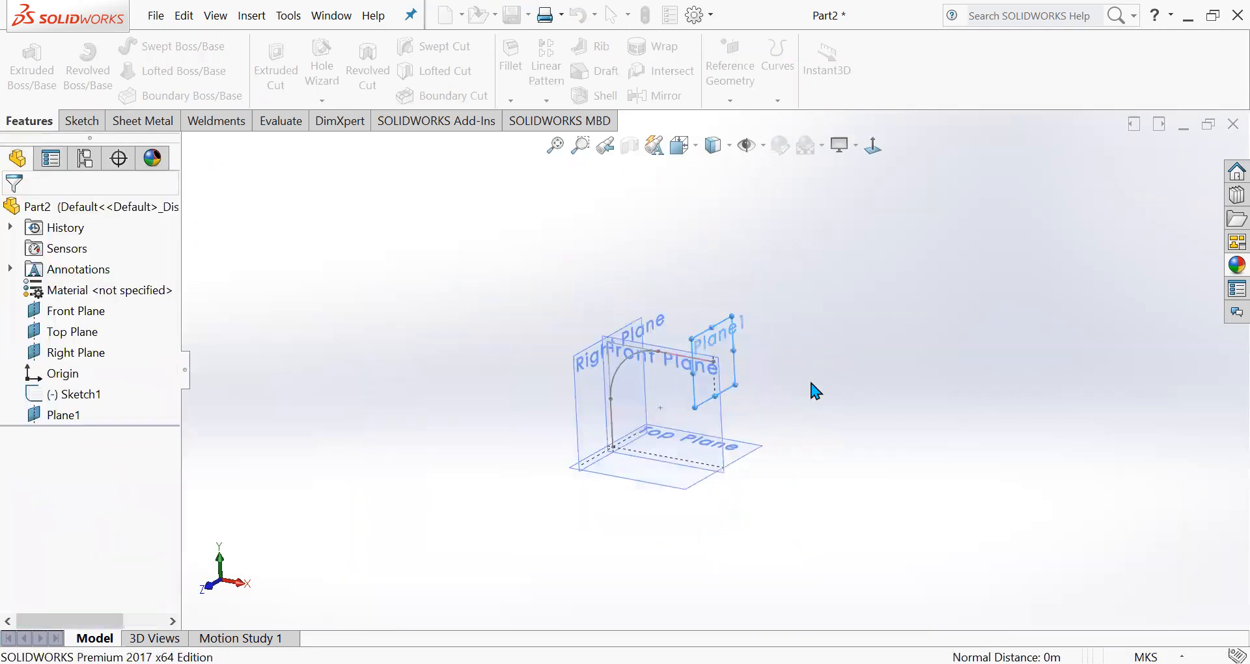
Open a new sketch on the reference plane at the path's end and view it straight on.
mouse_move(842, 413)
middle_mouse_down()
mouse_move(720, 494)
mouse_move(813, 450)
mouse_move(814, 371)
mouse_move(238, 234)
middle_mouse_up()
left_click(81, 121)
left_click(23, 55)
mouse_move(616, 273)
middle_mouse_down()
mouse_move(586, 334)
mouse_move(618, 335)
middle_mouse_up()
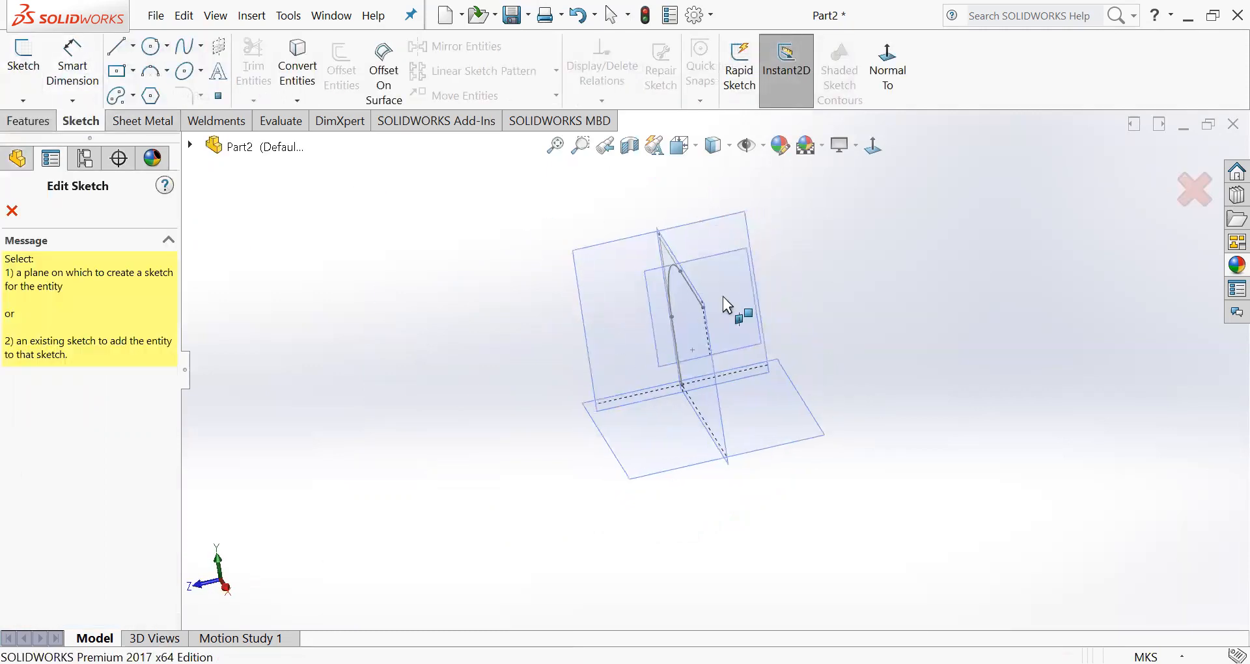
left_click(715, 259)
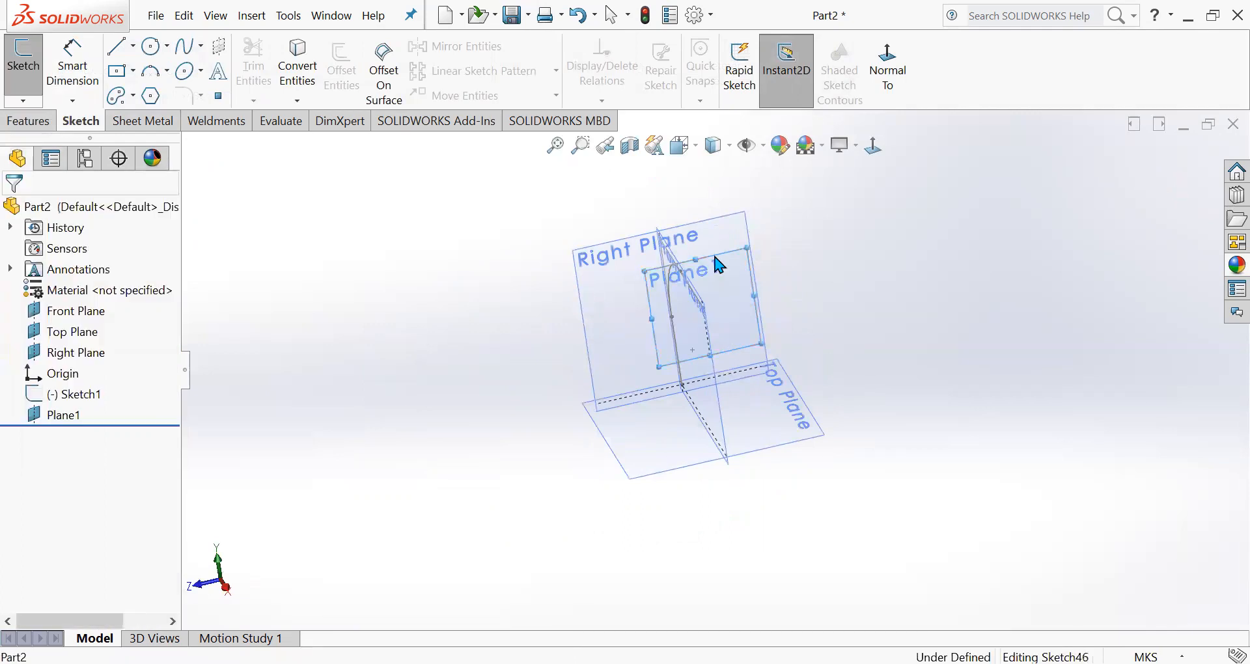
left_click(876, 147)
scroll(804, 334, "down", 3)
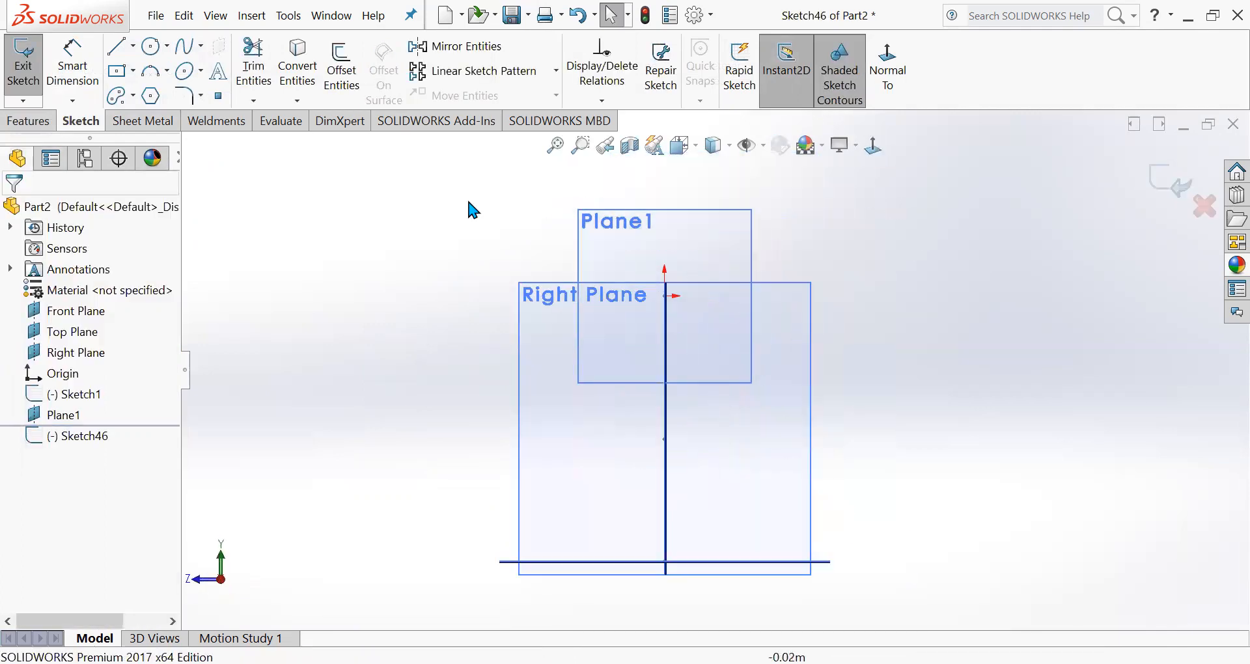
Sketch a closed triangle with a horizontal base about 0.06 m long across the path's endpoint, and exit the sketch.
left_click(117, 47)
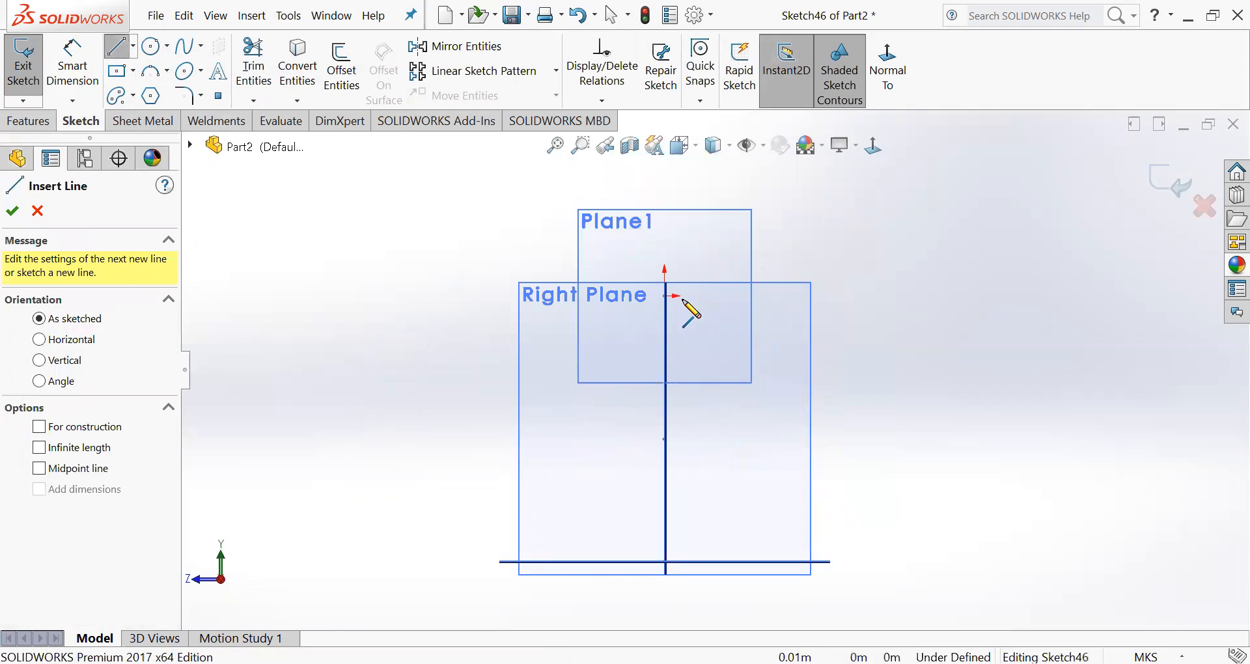
left_click(603, 296)
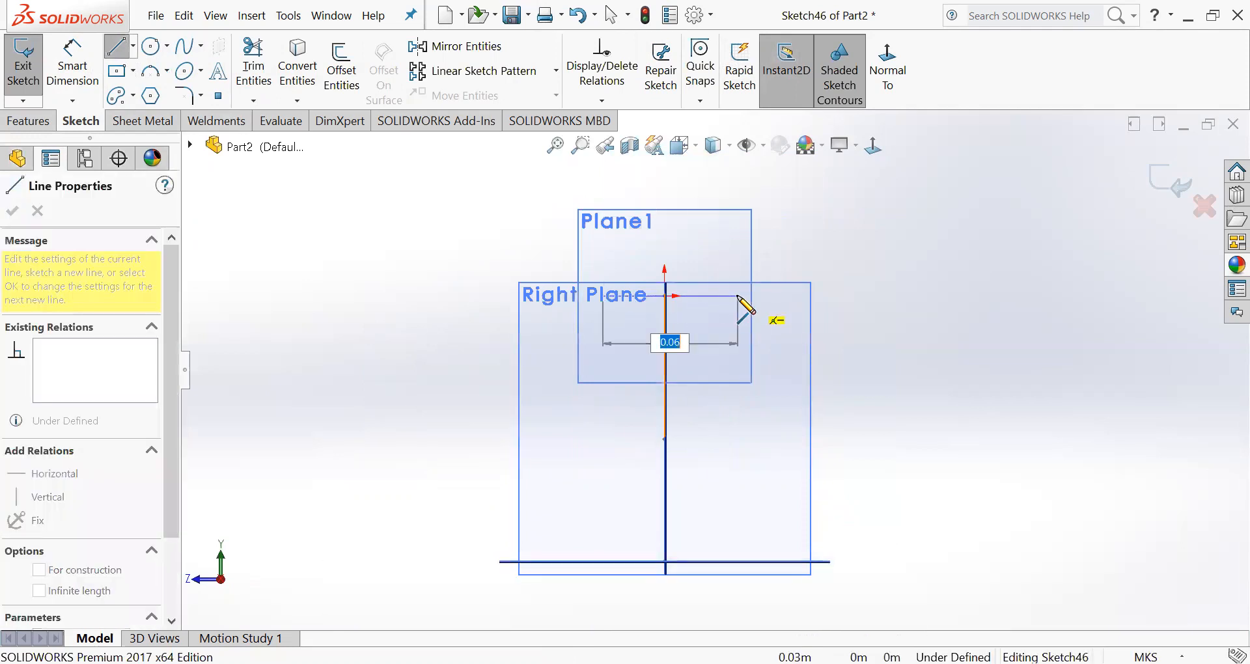
left_click(738, 296)
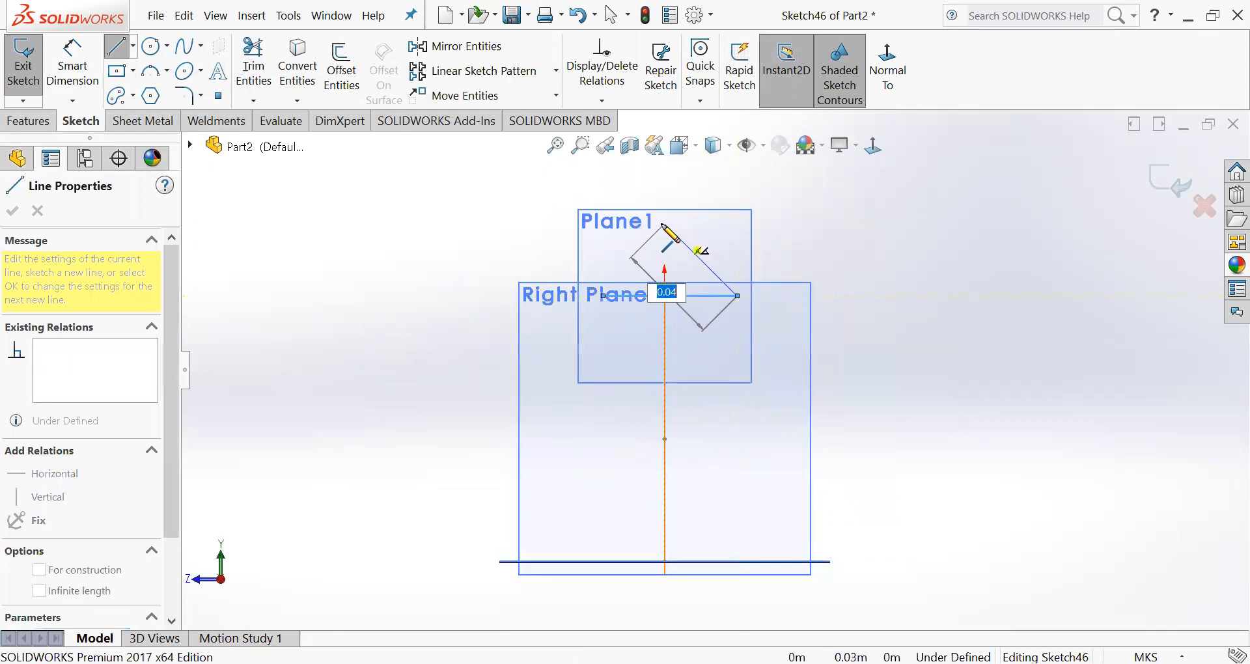
left_click(665, 229)
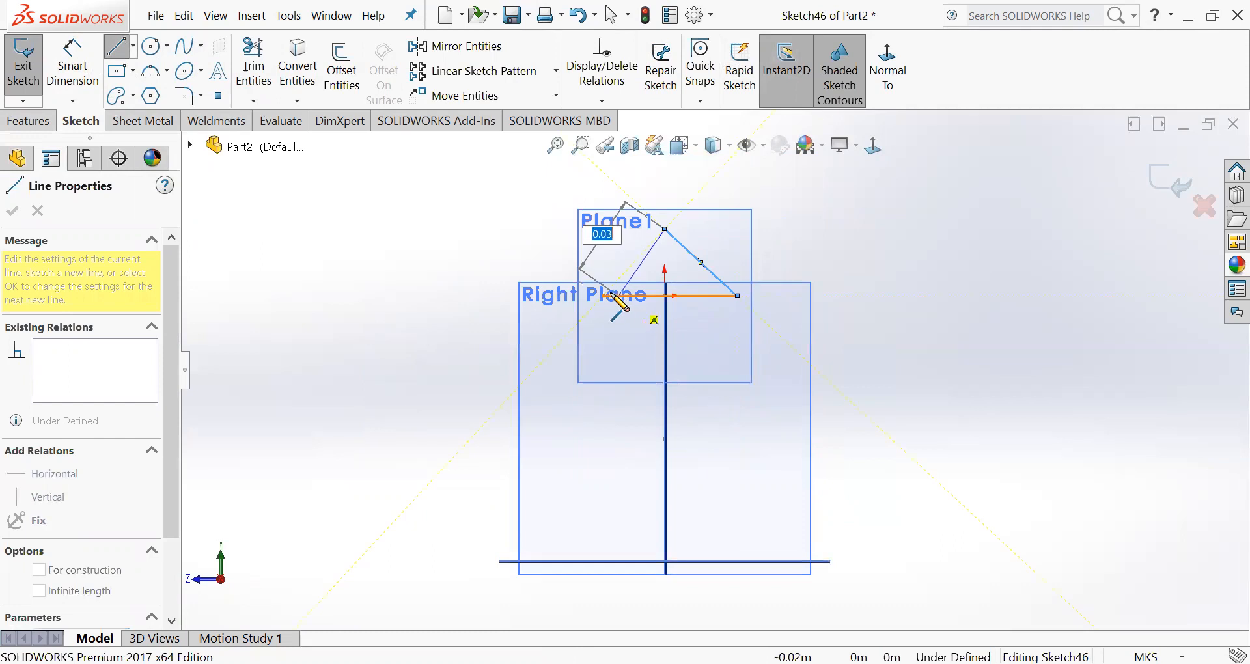
middle_click_drag(616, 320, 628, 341)
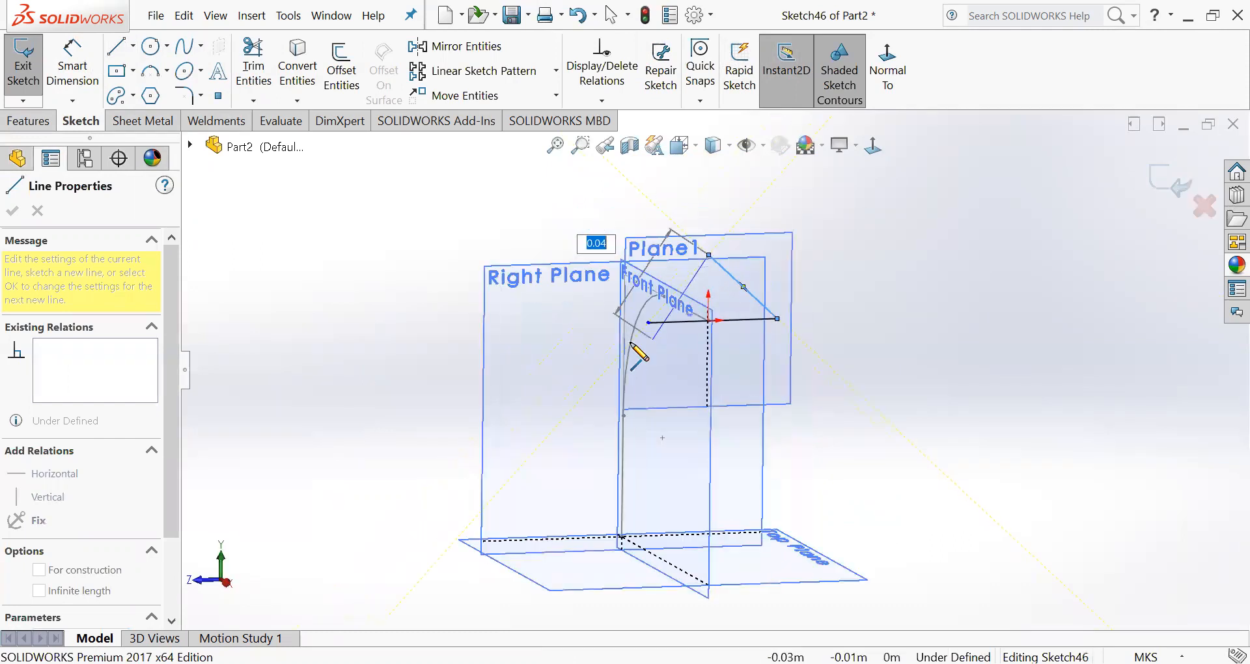
left_click(648, 323)
left_click(1179, 172)
Hide the primary planes so the path and triangle profile stand clear.
middle_click_drag(817, 268, 992, 383)
left_click(988, 375)
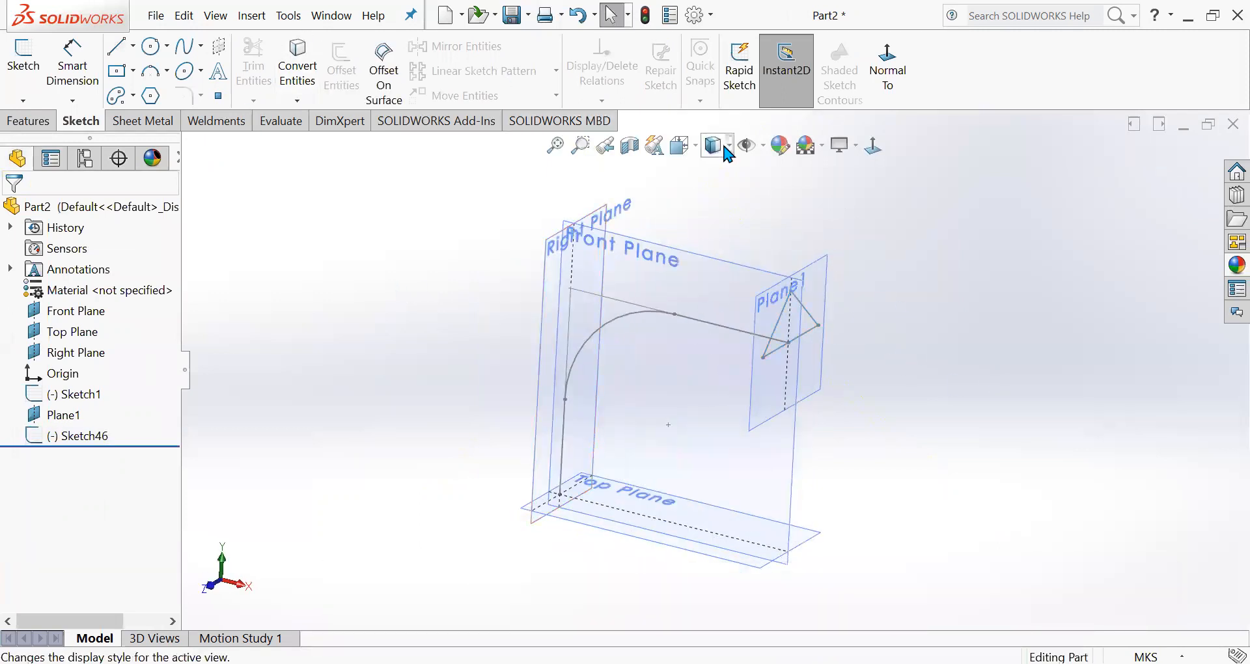
left_click(761, 155)
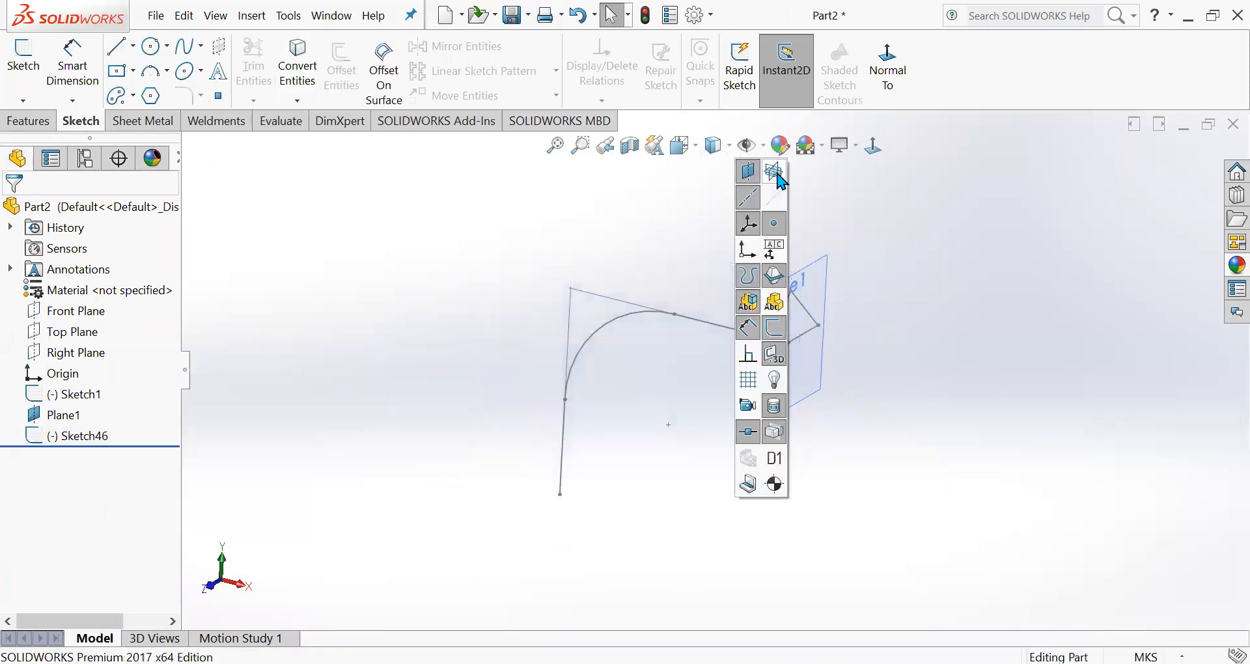
Sweep the triangle sketch as a solid boss along the filleted path.
left_click(253, 17)
mouse_move(334, 64)
left_click(499, 112)
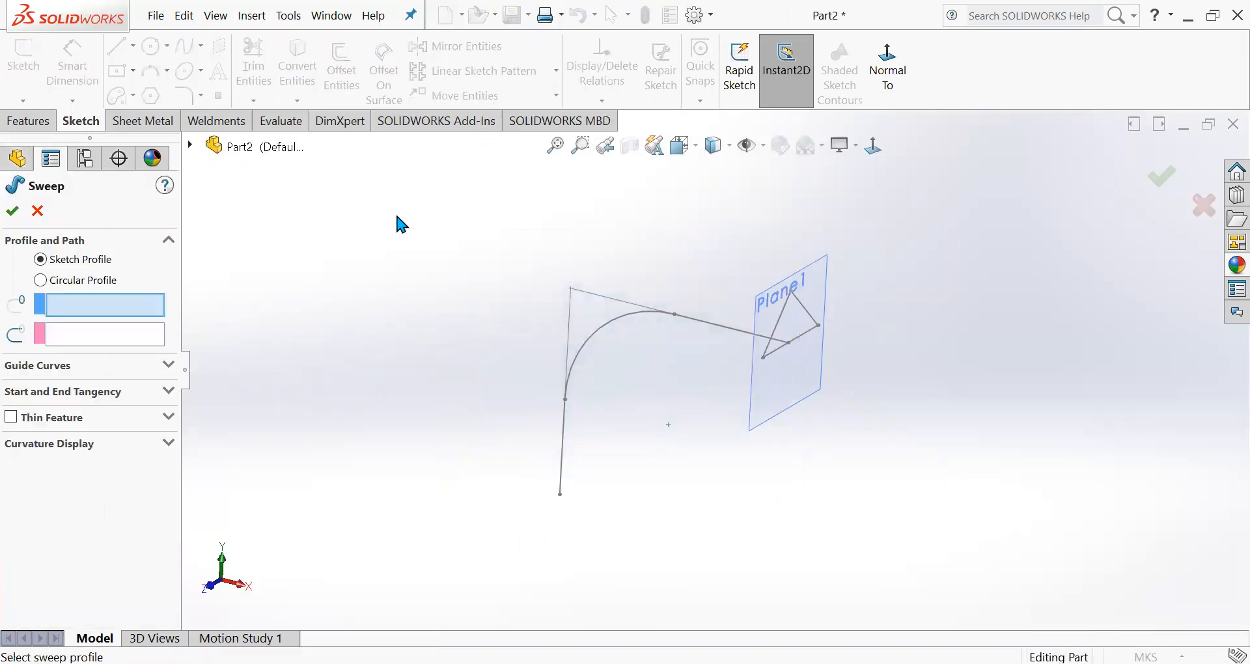
left_click(807, 315)
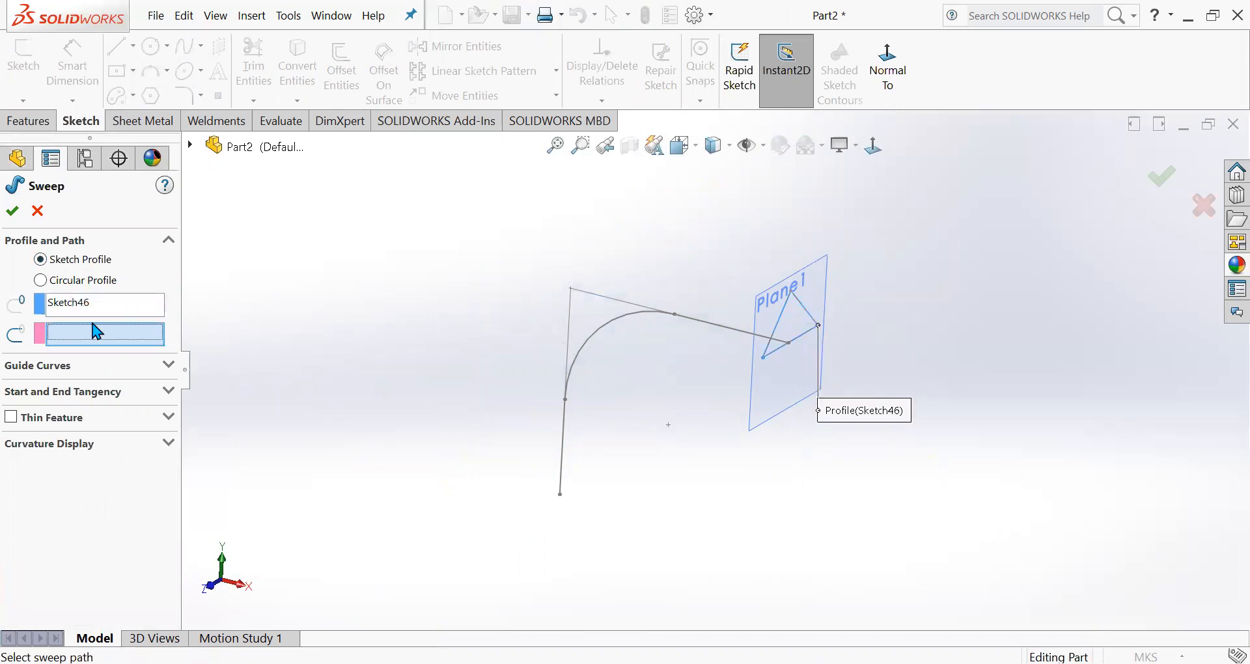
left_click(713, 324)
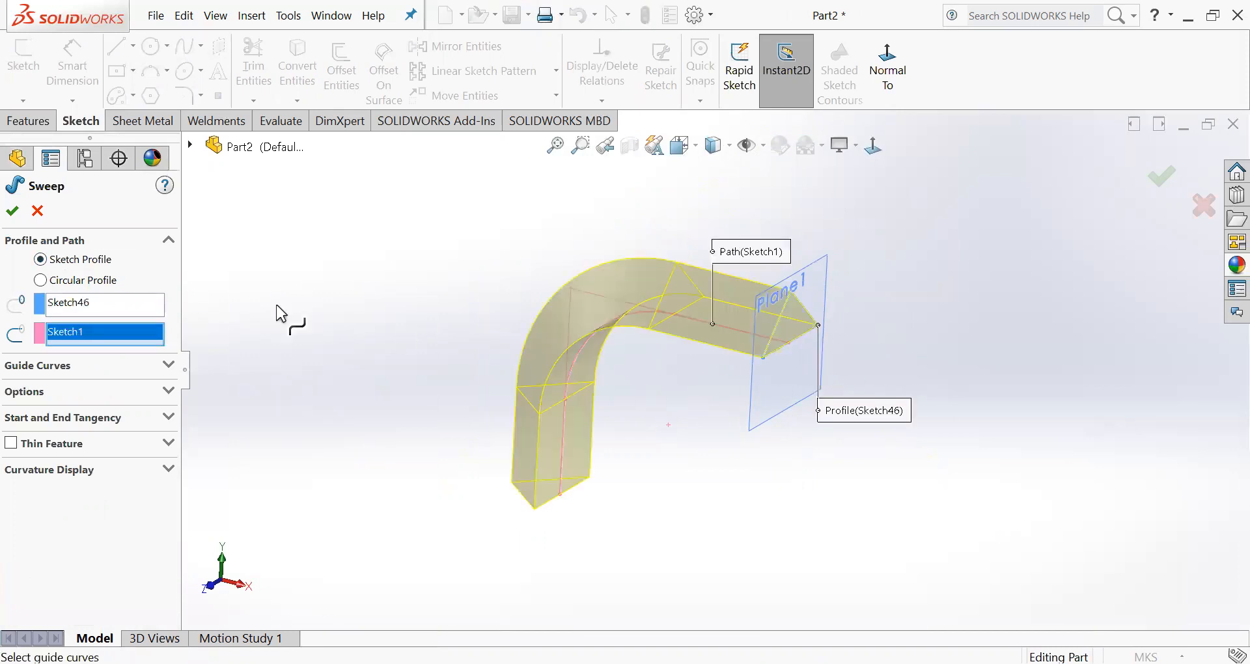
left_click(19, 212)
mouse_move(985, 302)
middle_mouse_down()
mouse_move(920, 321)
mouse_move(901, 287)
mouse_move(943, 273)
mouse_move(995, 310)
mouse_move(1032, 251)
mouse_move(973, 301)
mouse_move(963, 296)
middle_mouse_up()
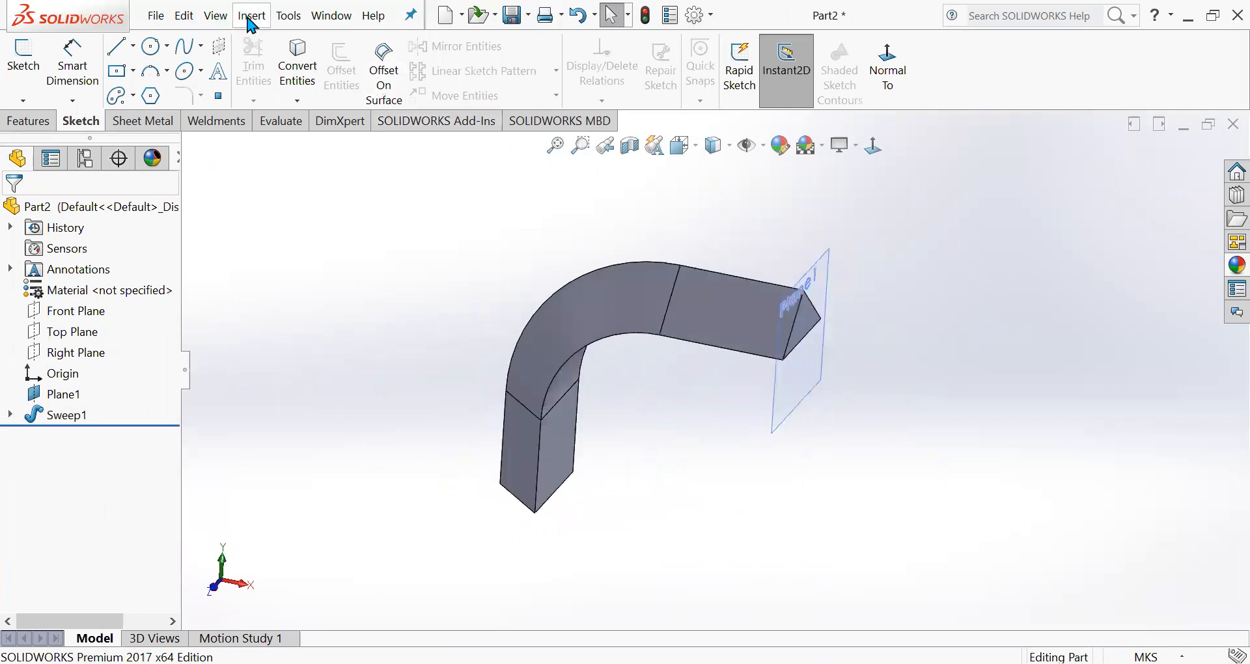
left_click(252, 15)
mouse_move(279, 85)
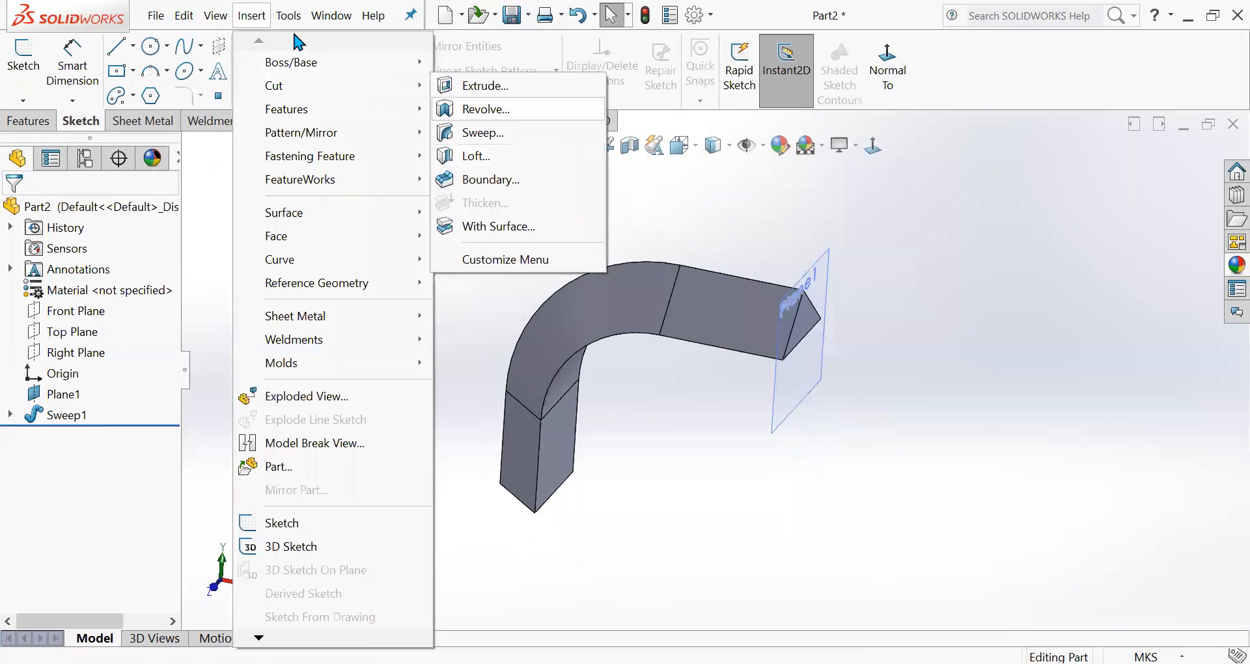
mouse_move(293, 63)
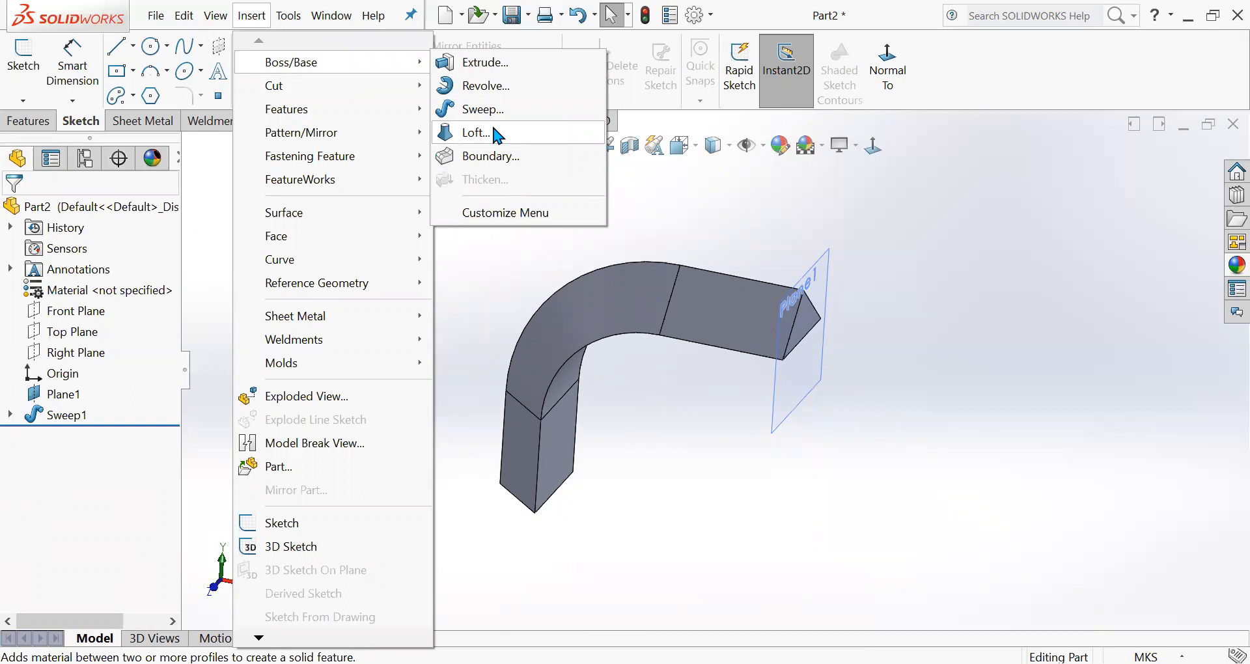
left_click(967, 215)
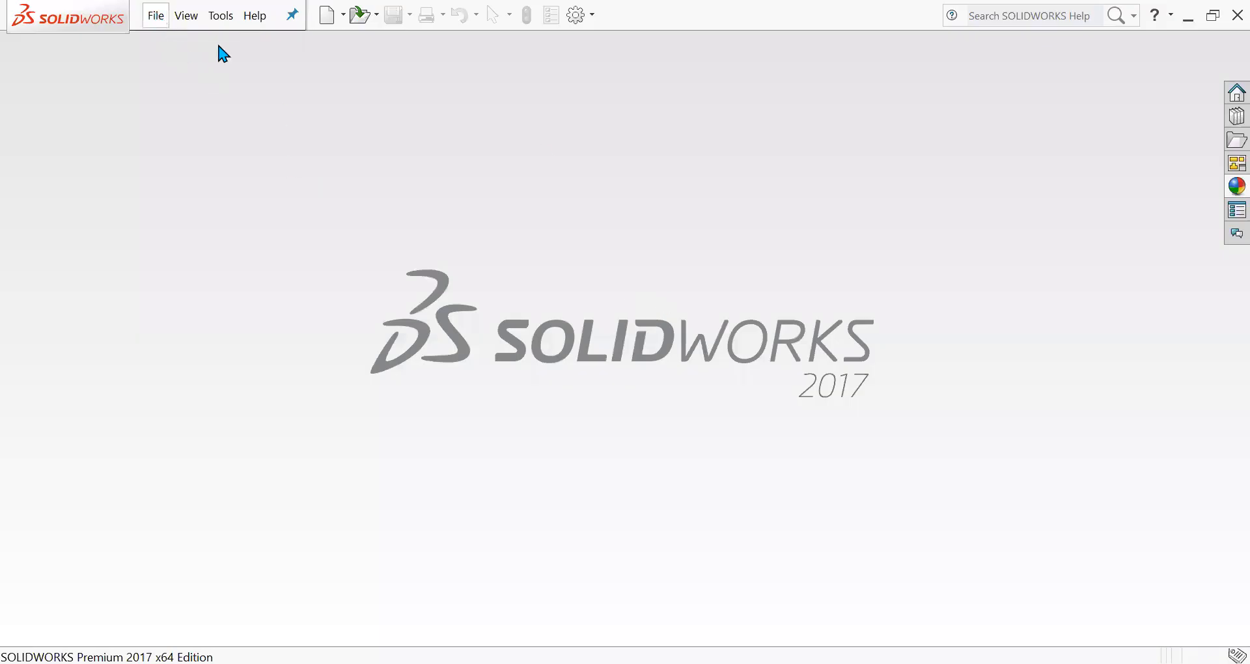
Create a new part and open a sketch on the Top Plane.
key("ctrl+n")
left_click(759, 494)
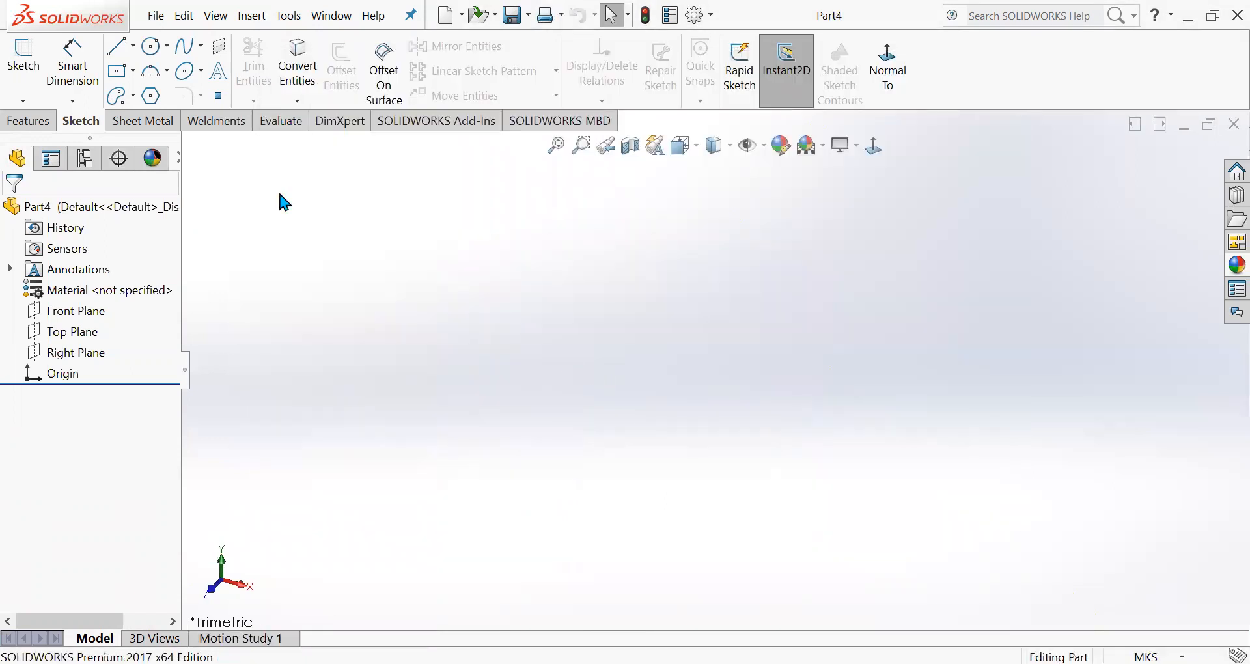
left_click(24, 62)
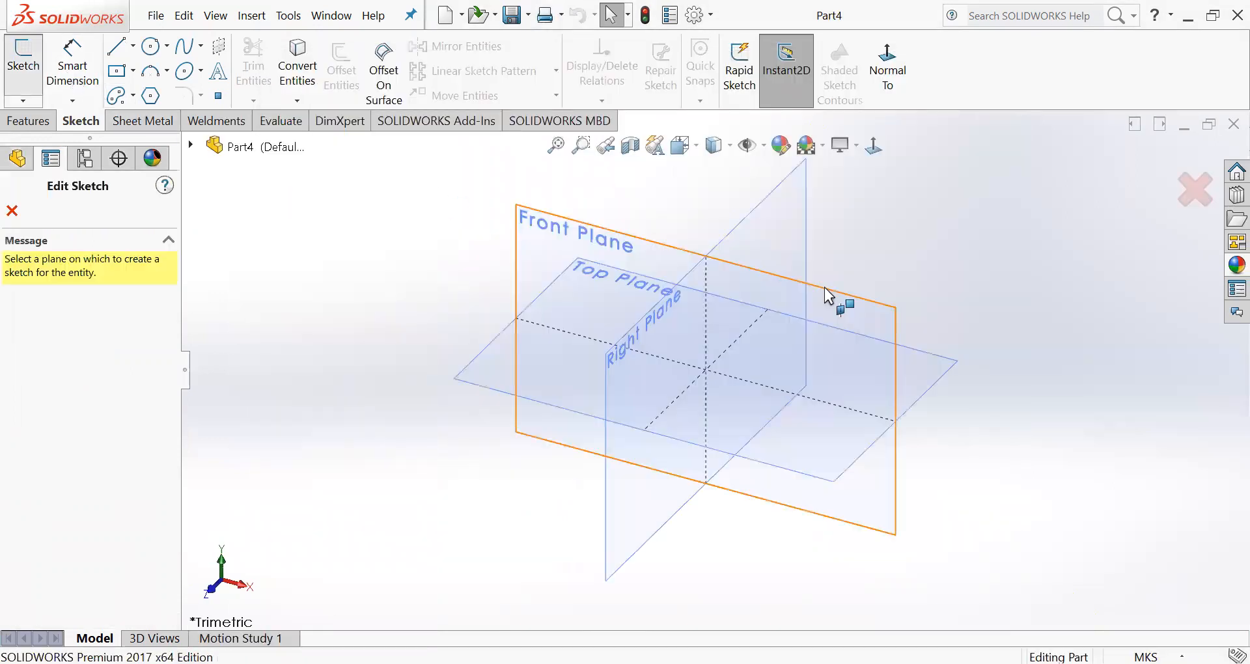
left_click(947, 370)
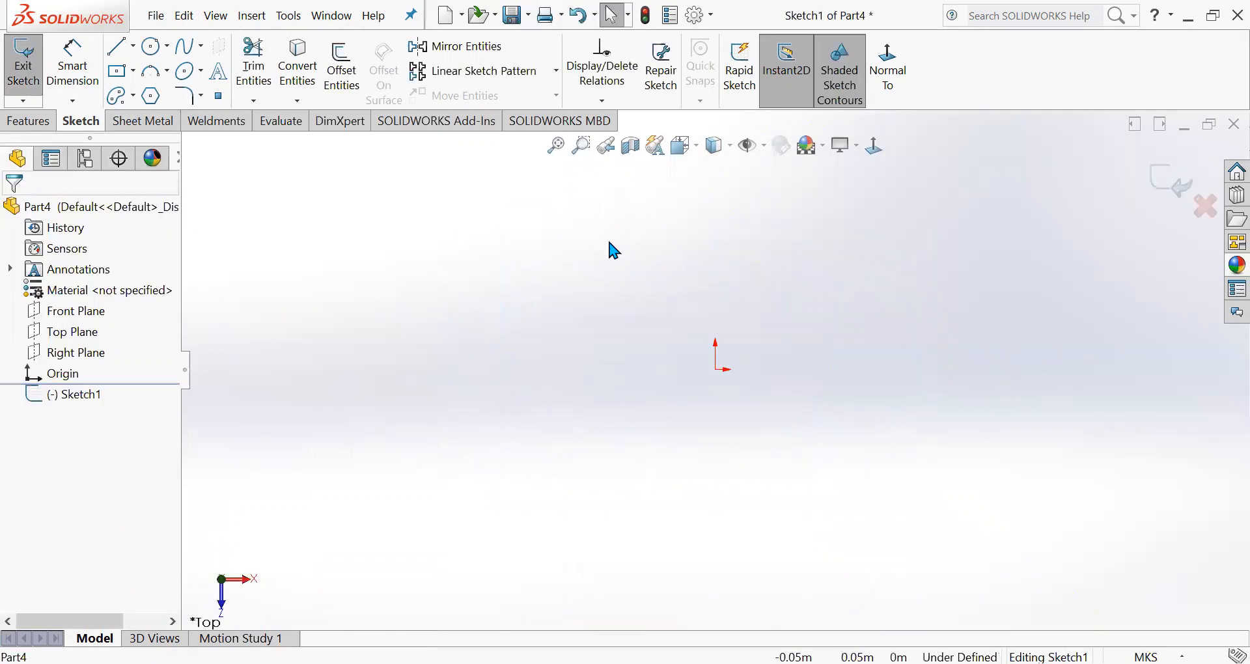
Sketch a center rectangle about 0.11 m by 0.08 m on the origin and exit the sketch.
left_click(112, 77)
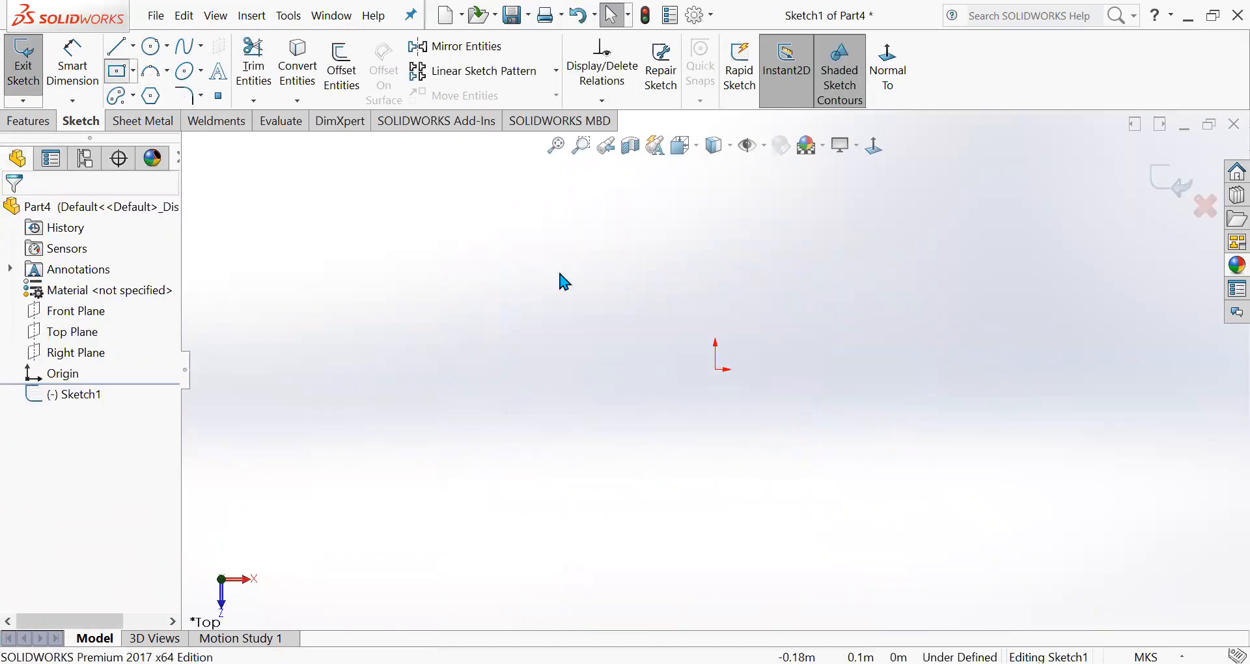
left_click(715, 369)
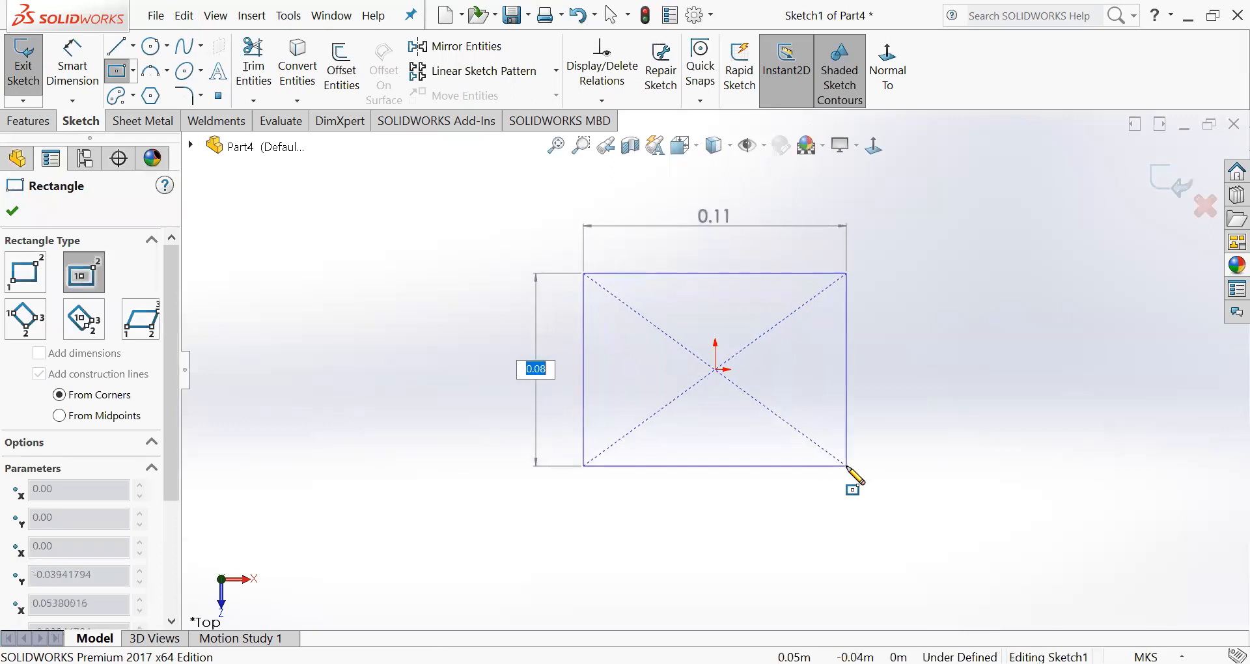
left_click(847, 466)
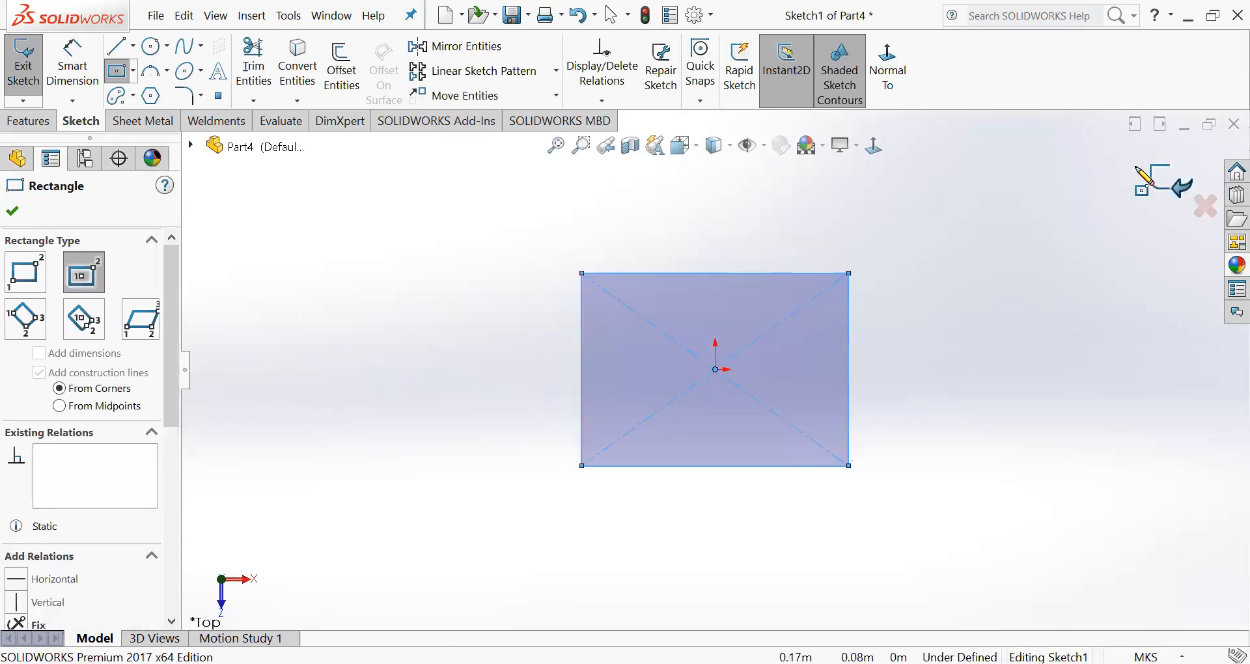
key("Escape")
left_click(1144, 180)
mouse_move(1006, 354)
middle_mouse_down()
mouse_move(962, 318)
mouse_move(990, 216)
mouse_move(924, 319)
mouse_move(841, 278)
mouse_move(848, 267)
mouse_move(818, 280)
mouse_move(823, 298)
middle_mouse_up()
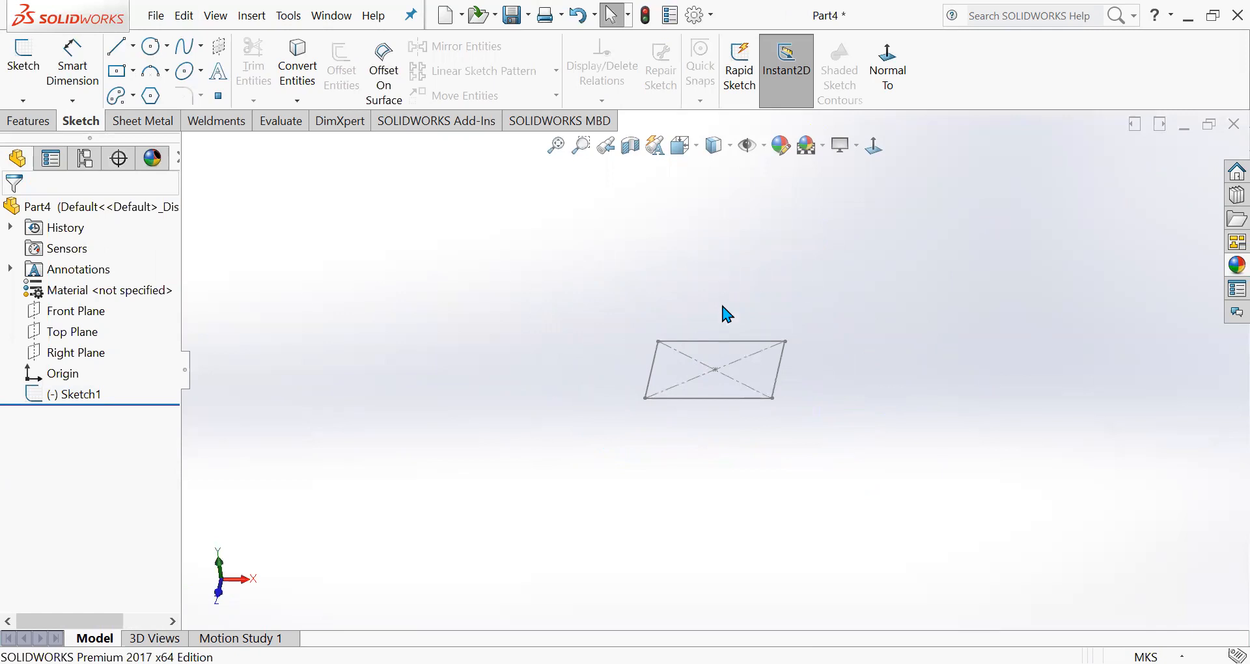
left_click(21, 93)
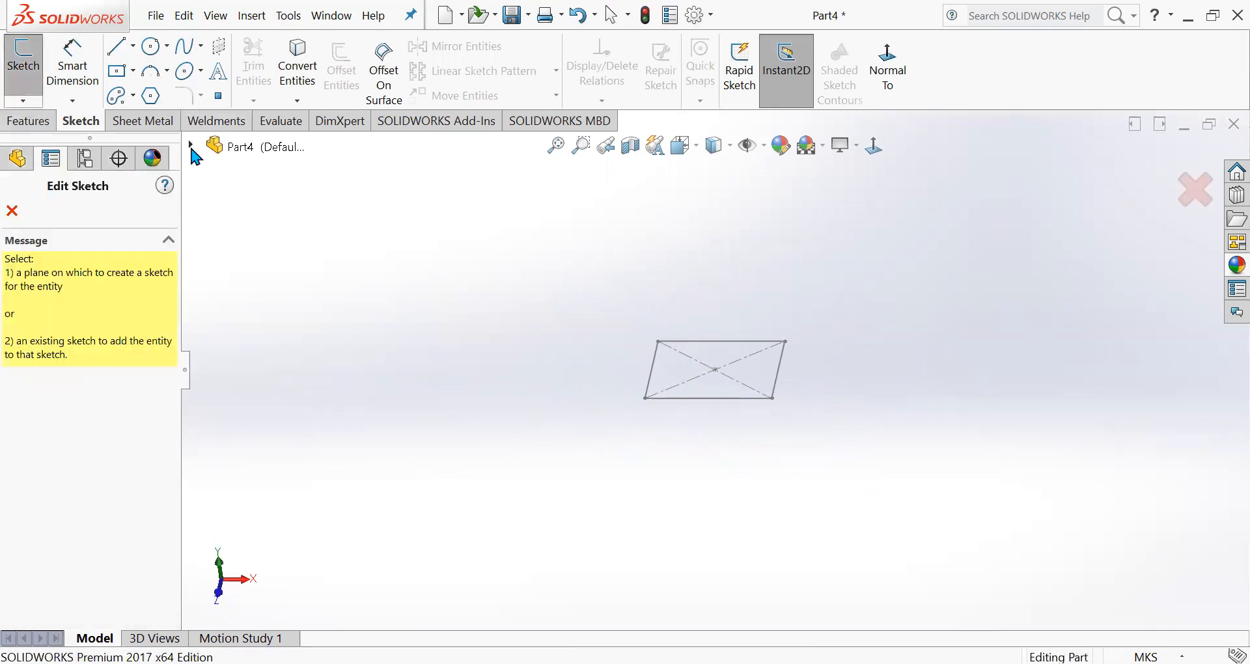
left_click(191, 147)
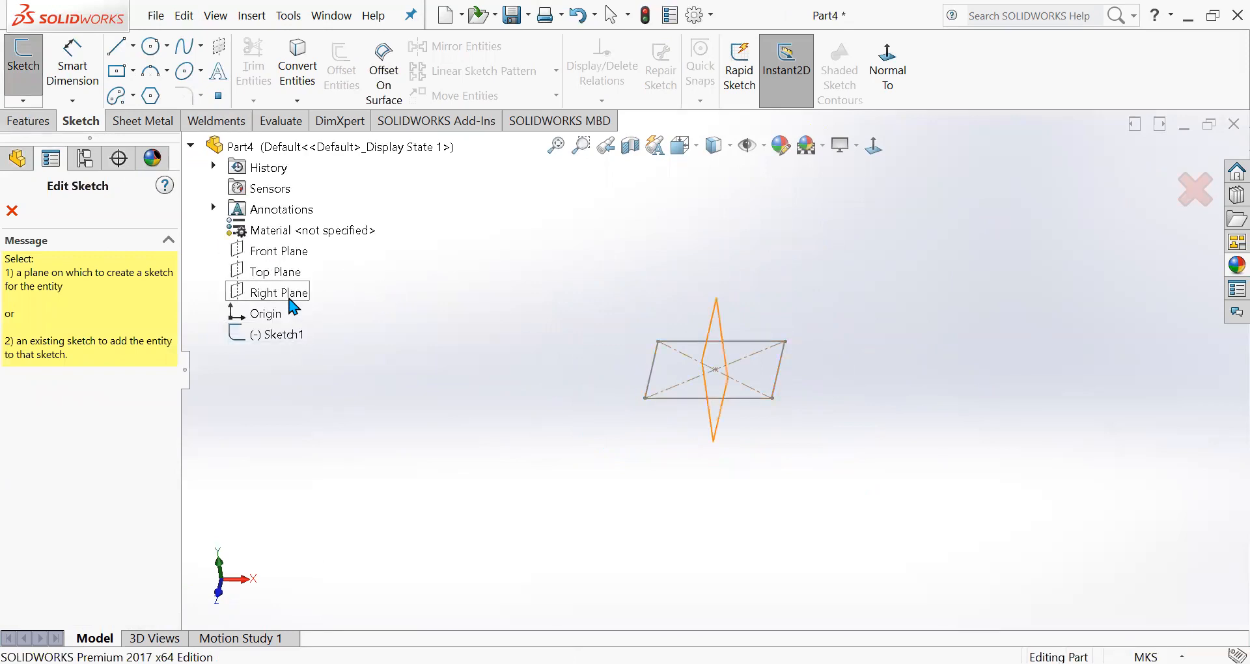
left_click(1193, 191)
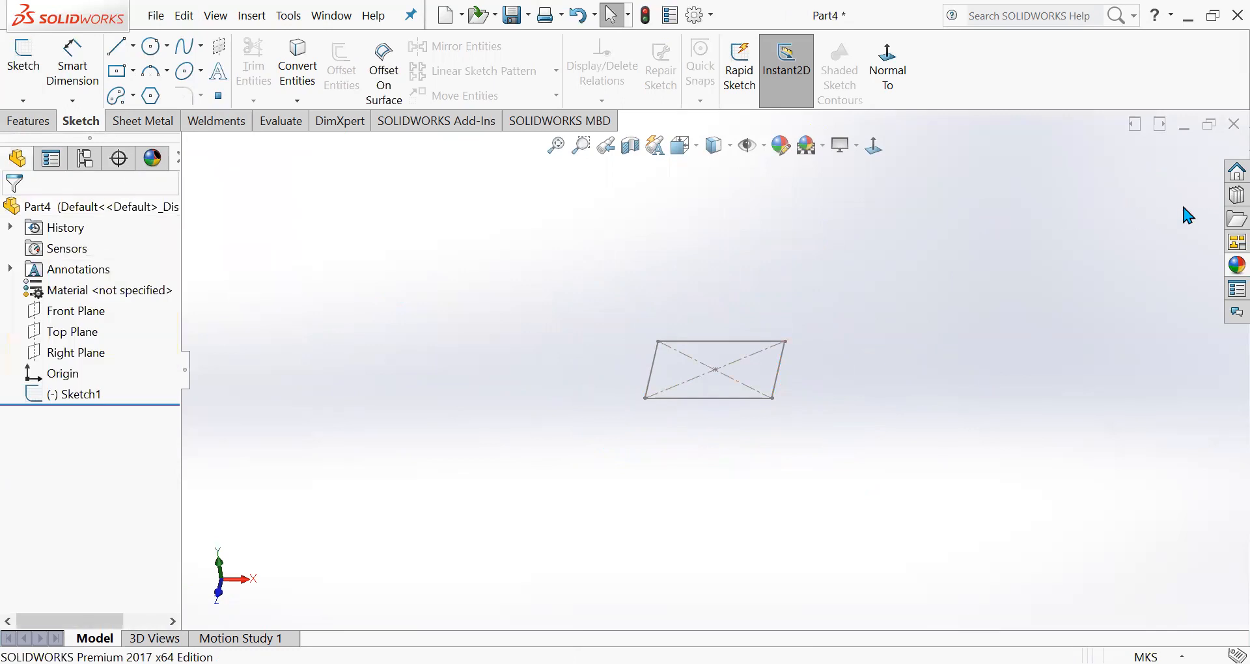
Create a reference plane parallel to and offset above the Top Plane.
left_click(32, 121)
left_click(742, 98)
left_click(745, 117)
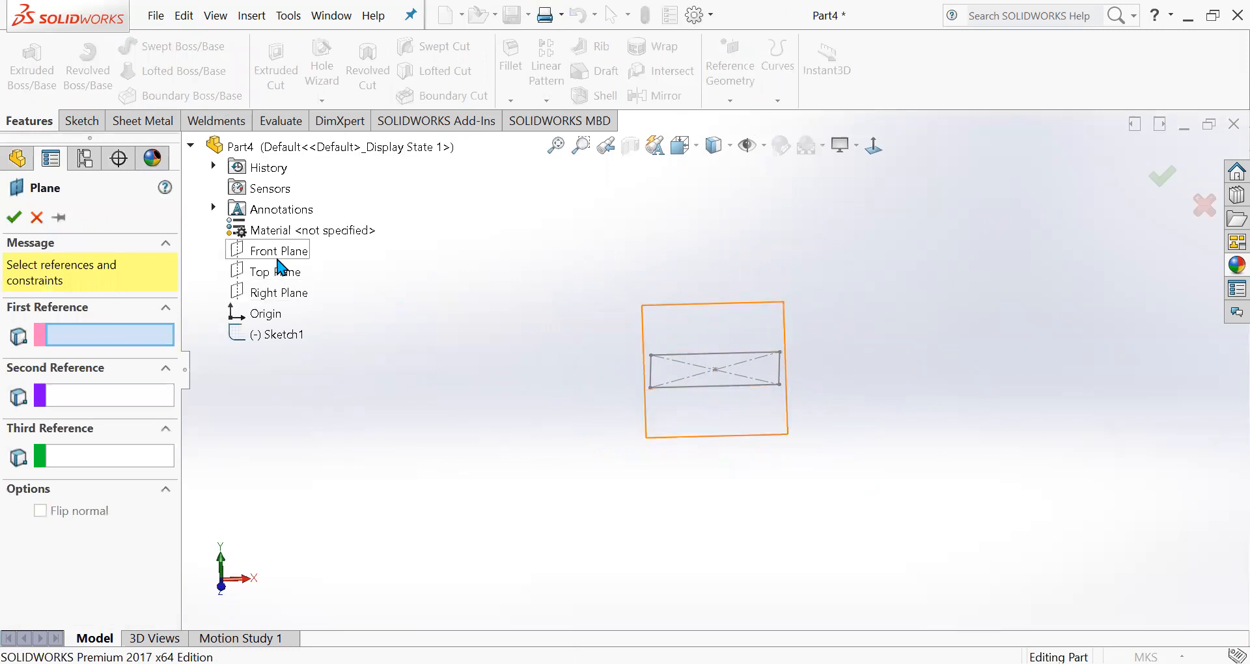
left_click(276, 274)
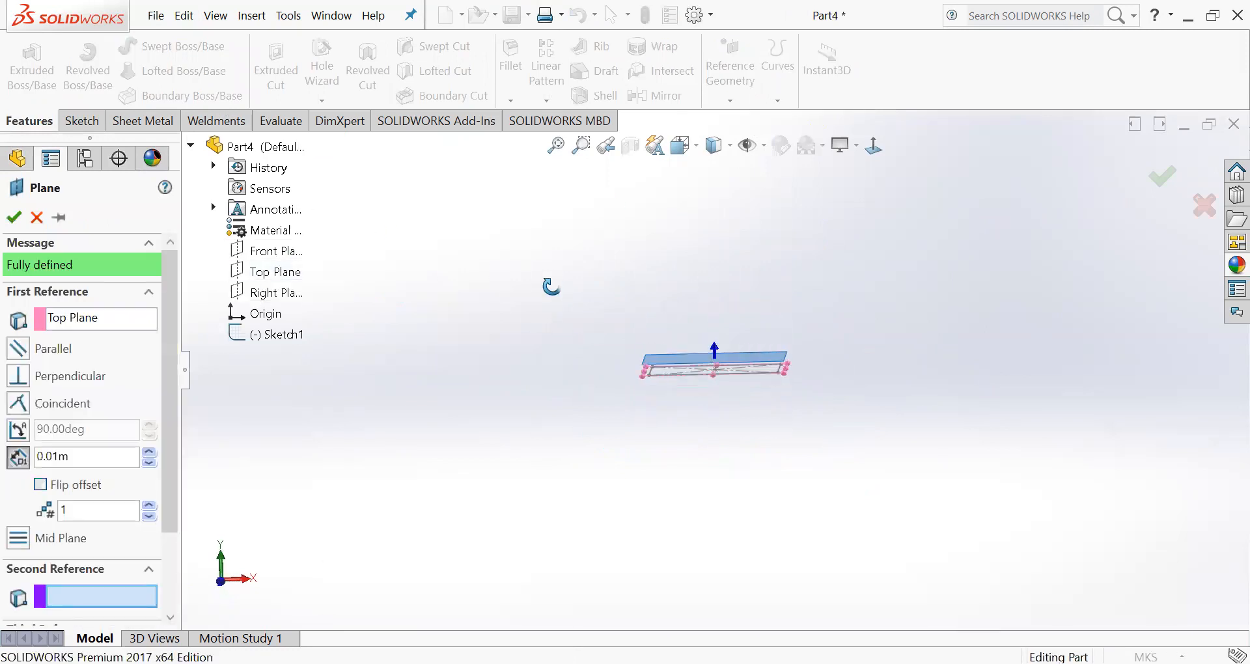
left_click(150, 450)
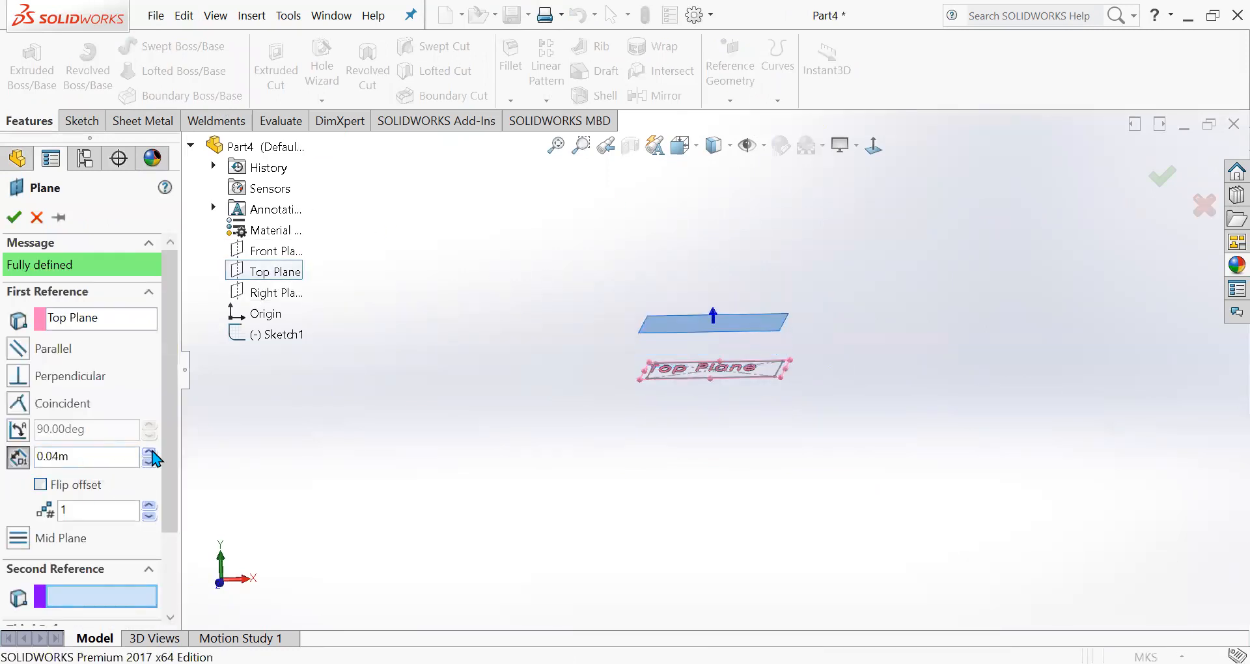
left_click(13, 217)
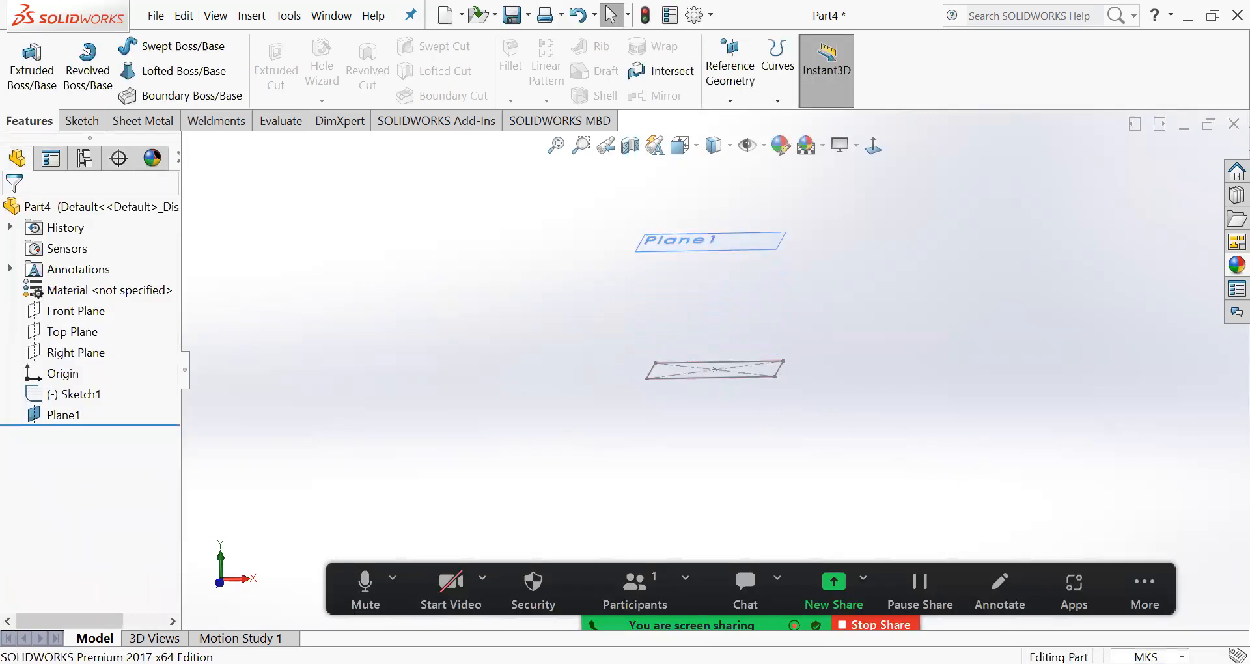
Switch the document units to MMGS and open a sketch on the new offset plane.
left_click(1148, 656)
left_click(1109, 572)
middle_click_drag(963, 403, 930, 397)
left_click(80, 122)
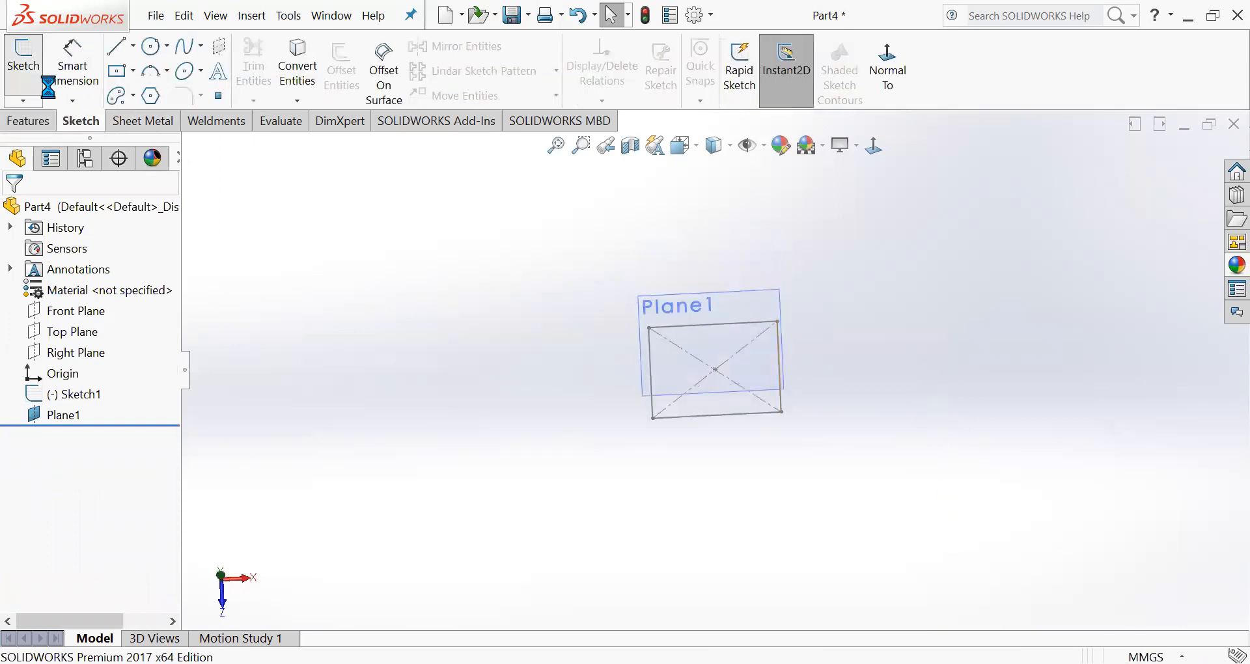
left_click(24, 66)
left_click(783, 304)
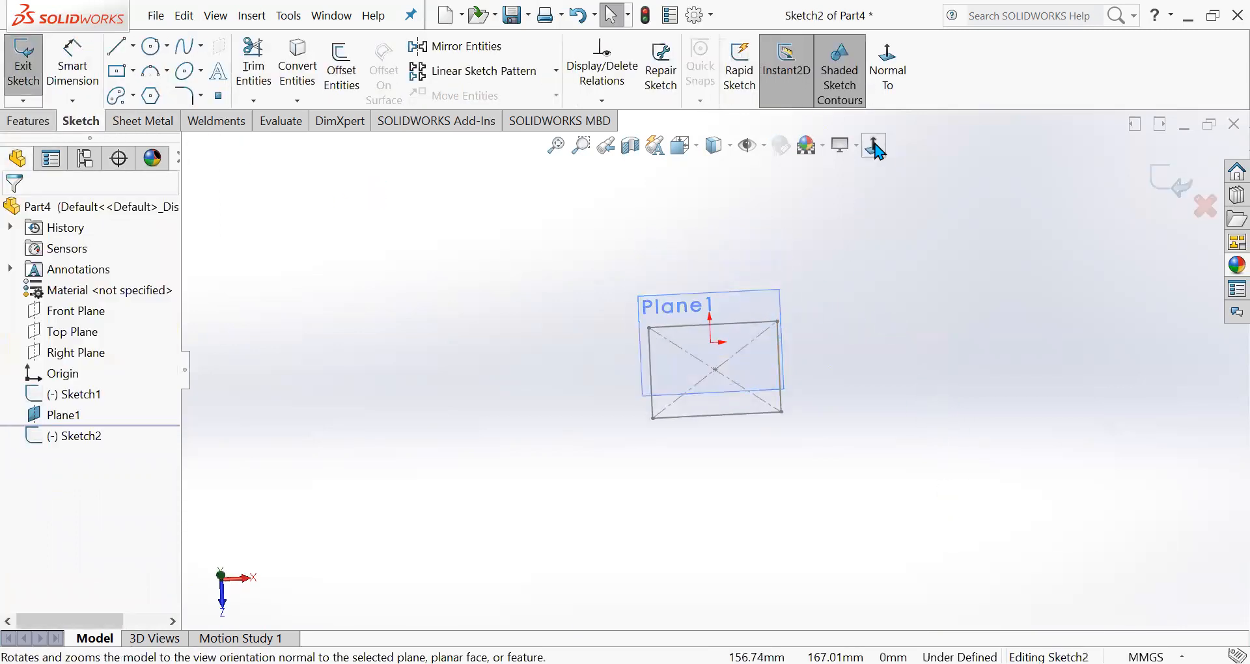
Sketch a circle centred on the origin, slightly taller but narrower than the rectangle below.
left_click(151, 46)
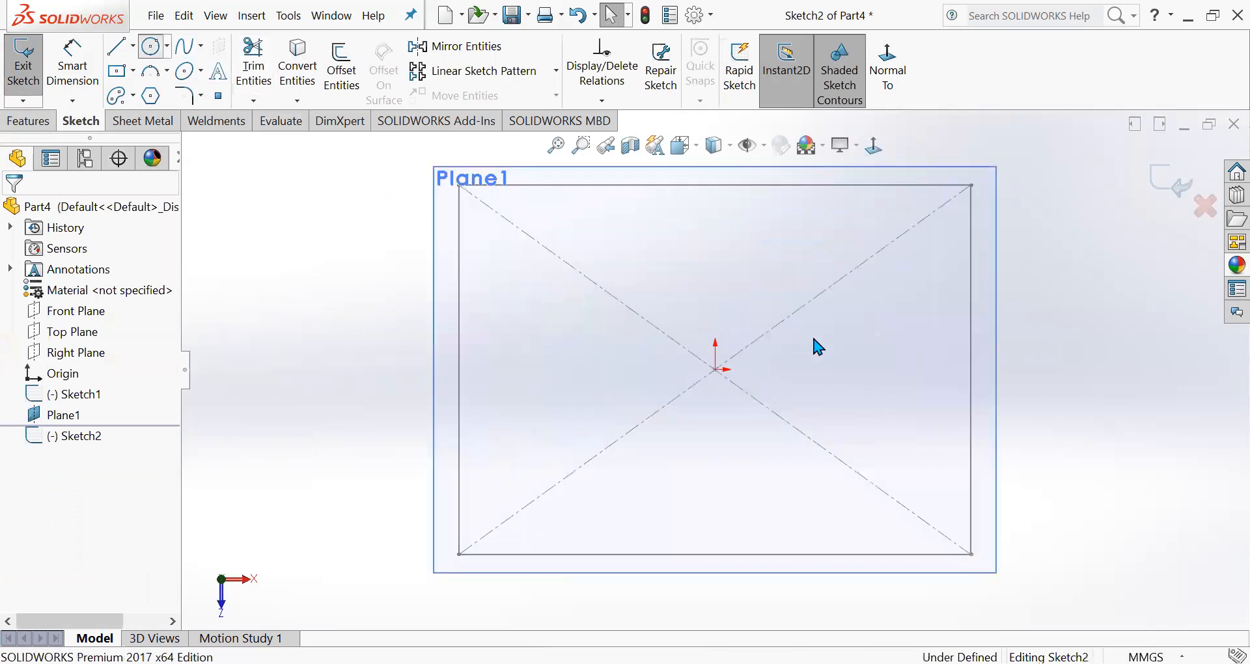
left_click(715, 370)
scroll(734, 355, "up", 1)
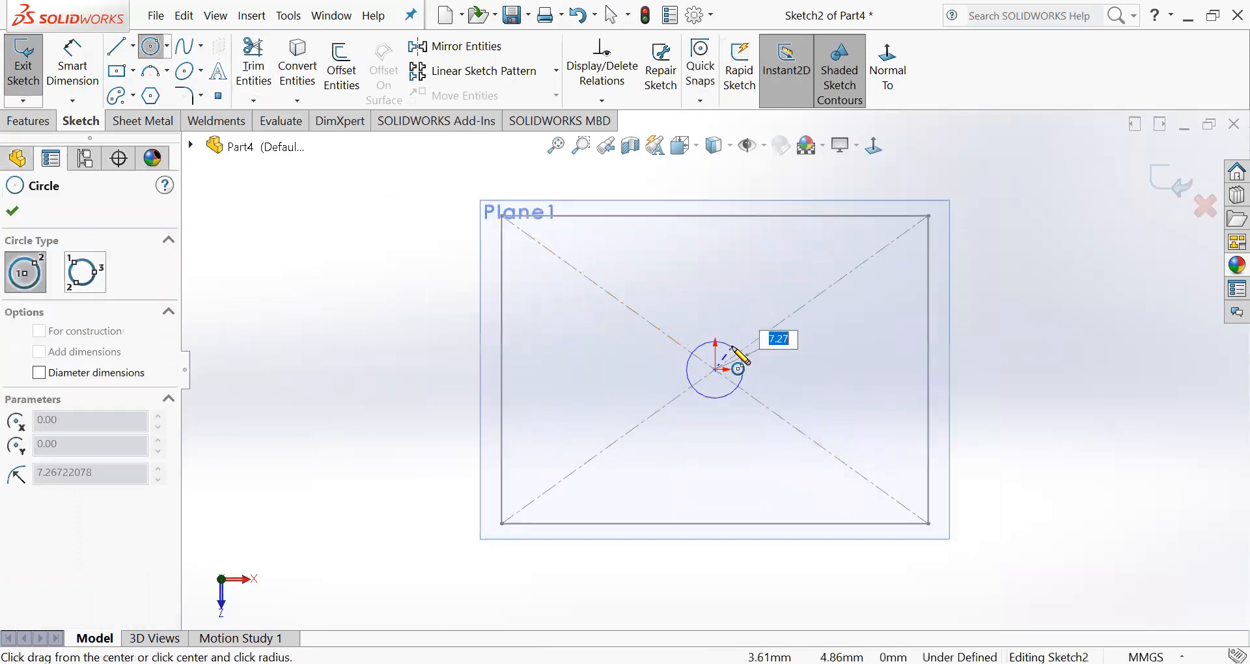
left_click(864, 468)
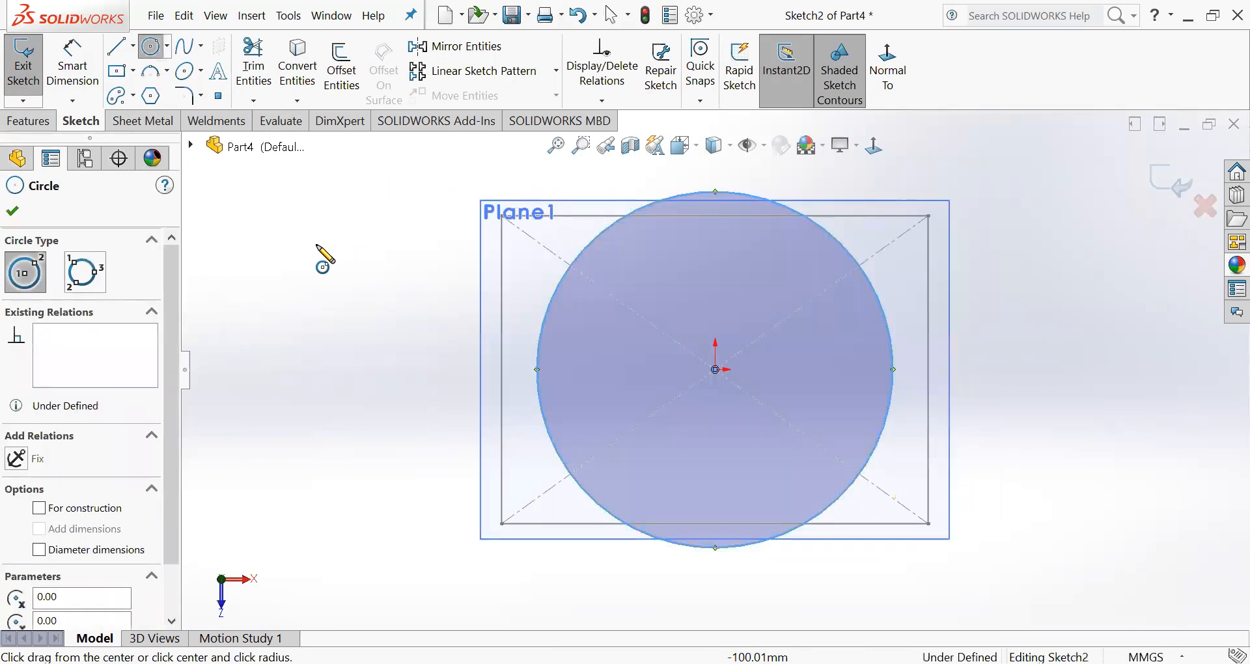
key("Escape")
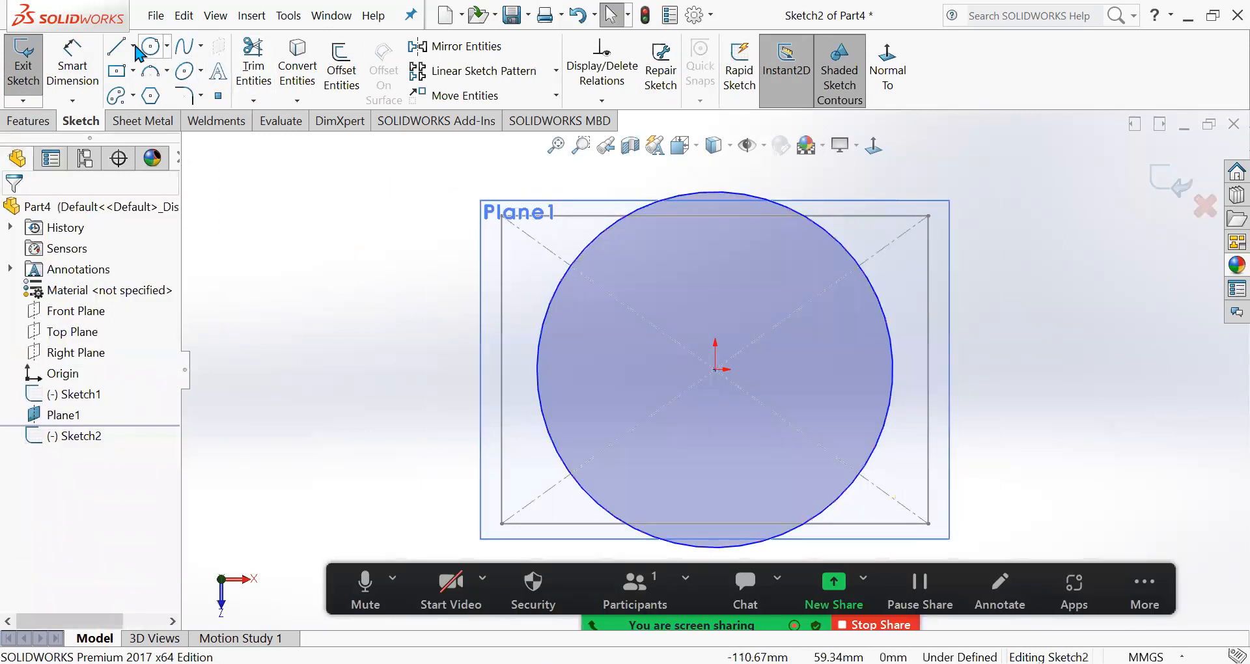
Draw two construction centerlines joining the opposite corners of the underlying rectangle across the circle.
left_click(133, 47)
left_click(143, 98)
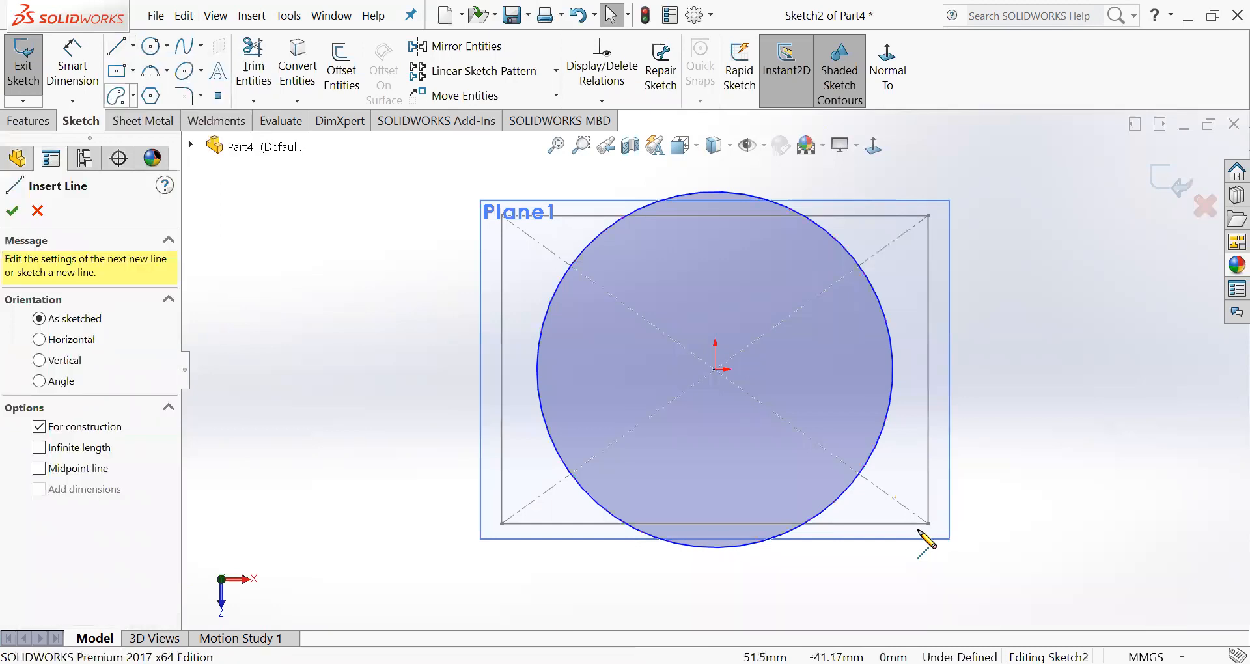
left_click(929, 523)
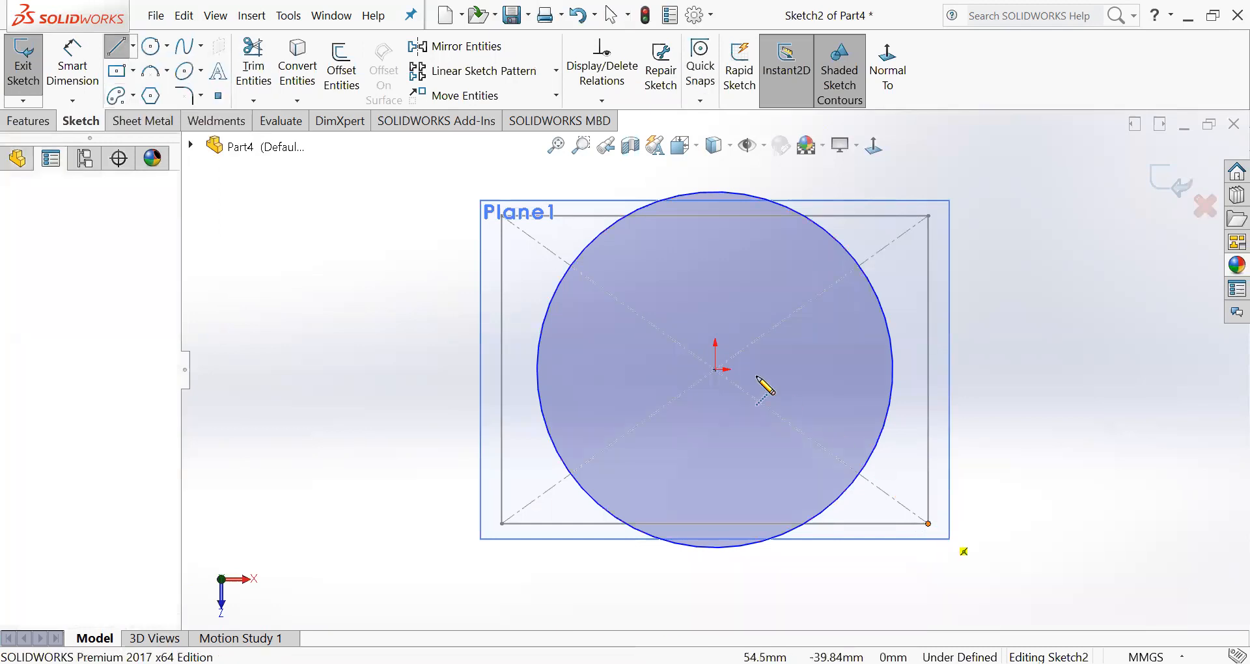
left_click(502, 215)
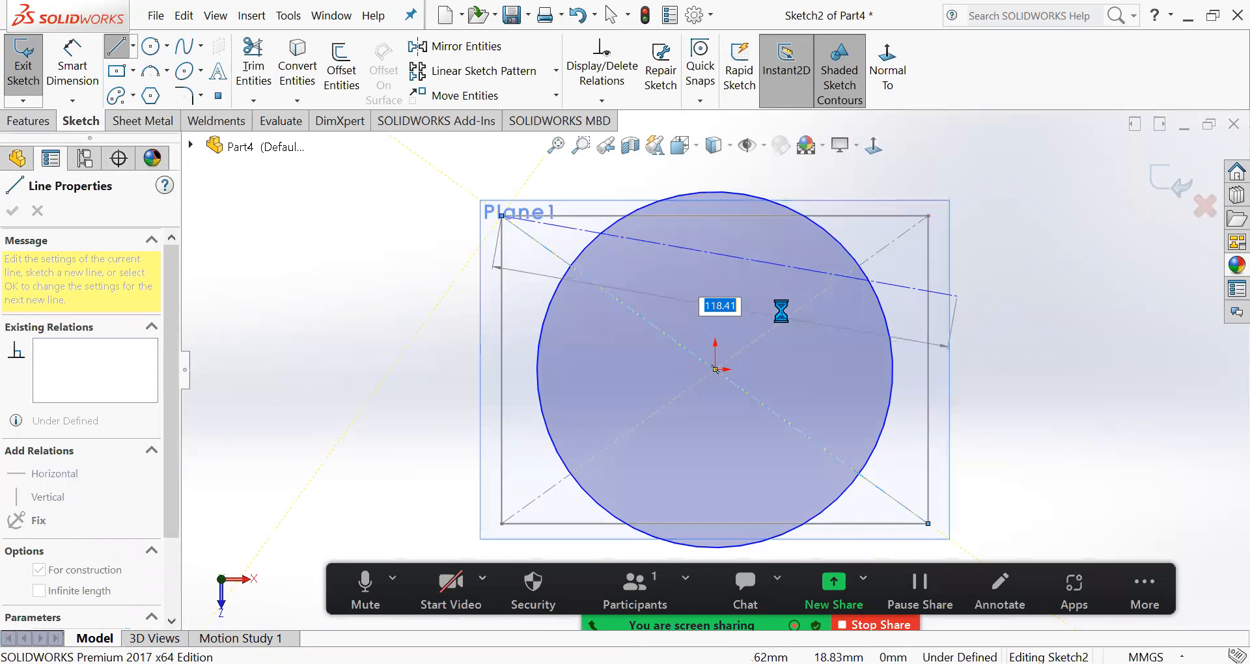
key("Escape")
left_click(132, 49)
left_click(141, 97)
left_click(501, 523)
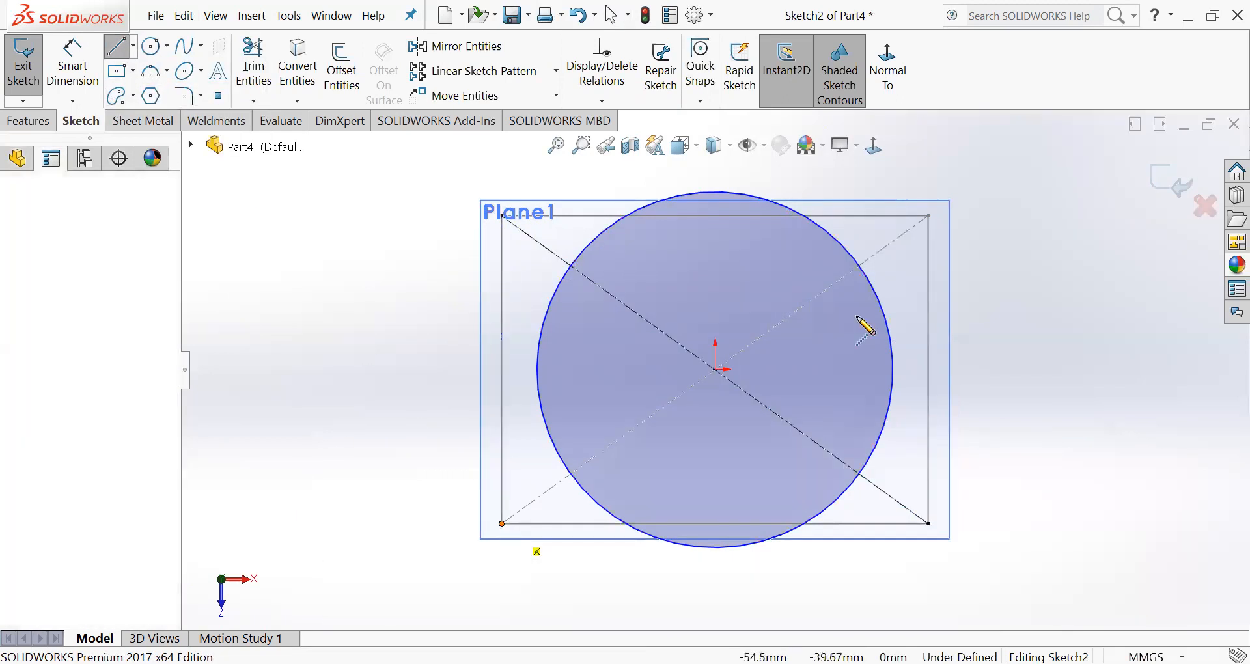
left_click(927, 215)
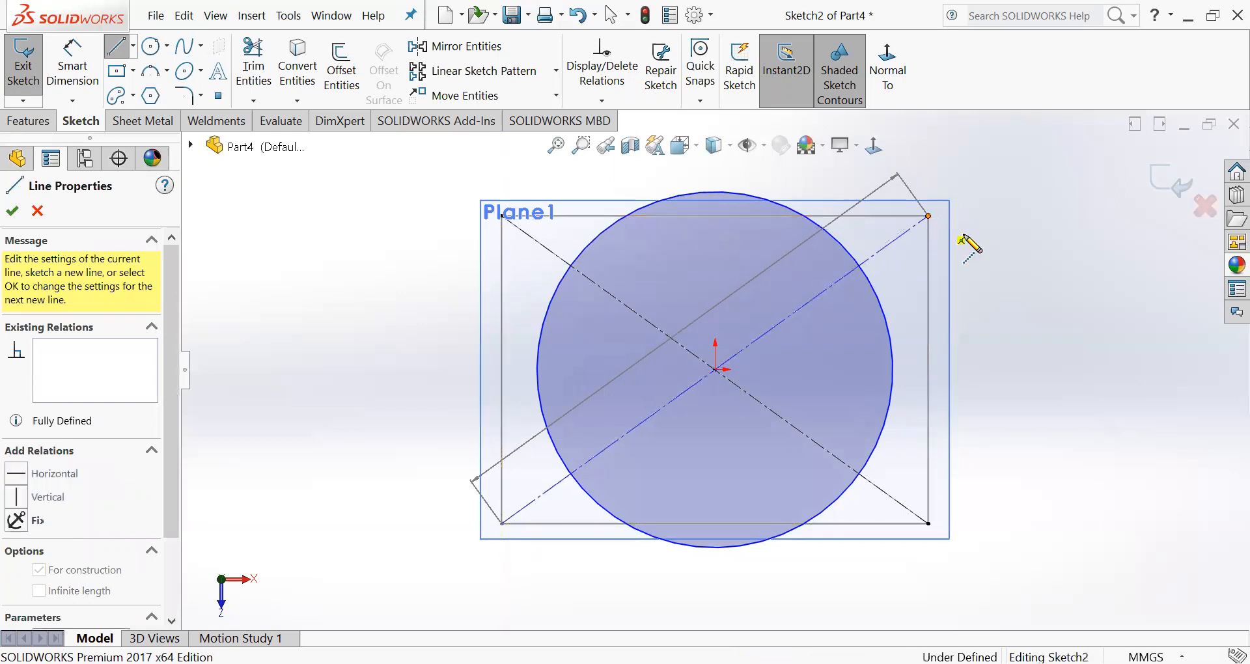
key("Escape")
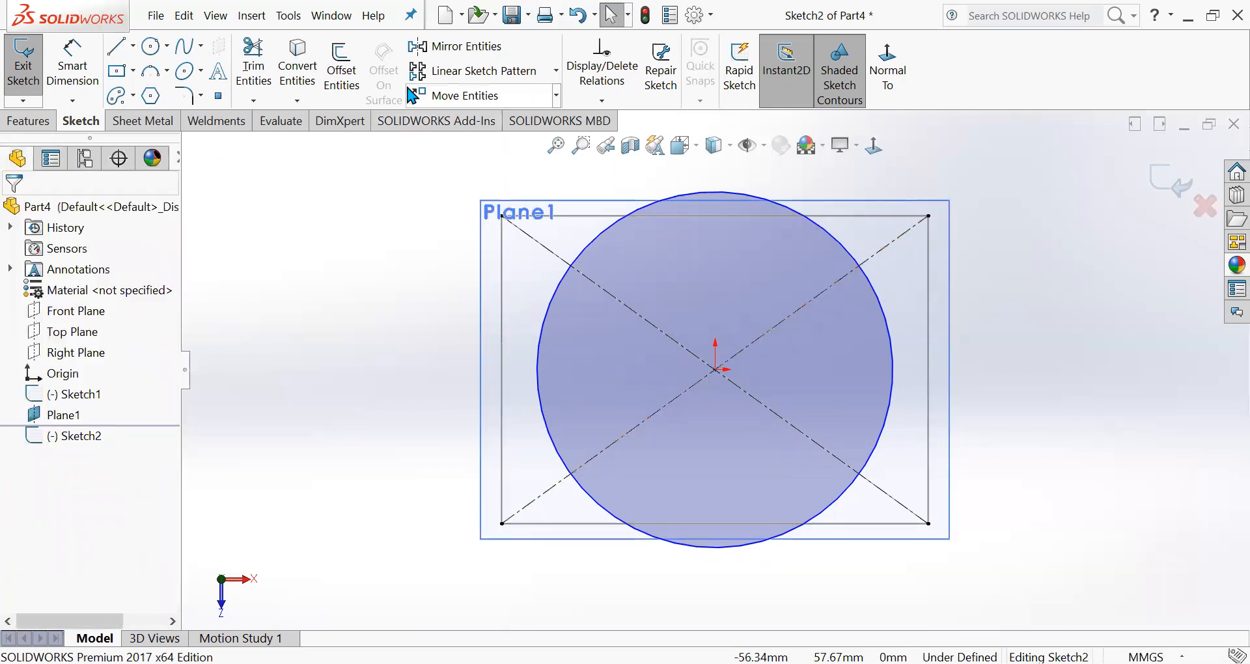
Trim the ends of both centerlines outside the circle and exit the sketch.
left_click(253, 65)
left_click_drag(421, 298, 520, 253)
mouse_move(629, 181)
left_mouse_down()
mouse_move(837, 201)
mouse_move(920, 337)
left_mouse_up()
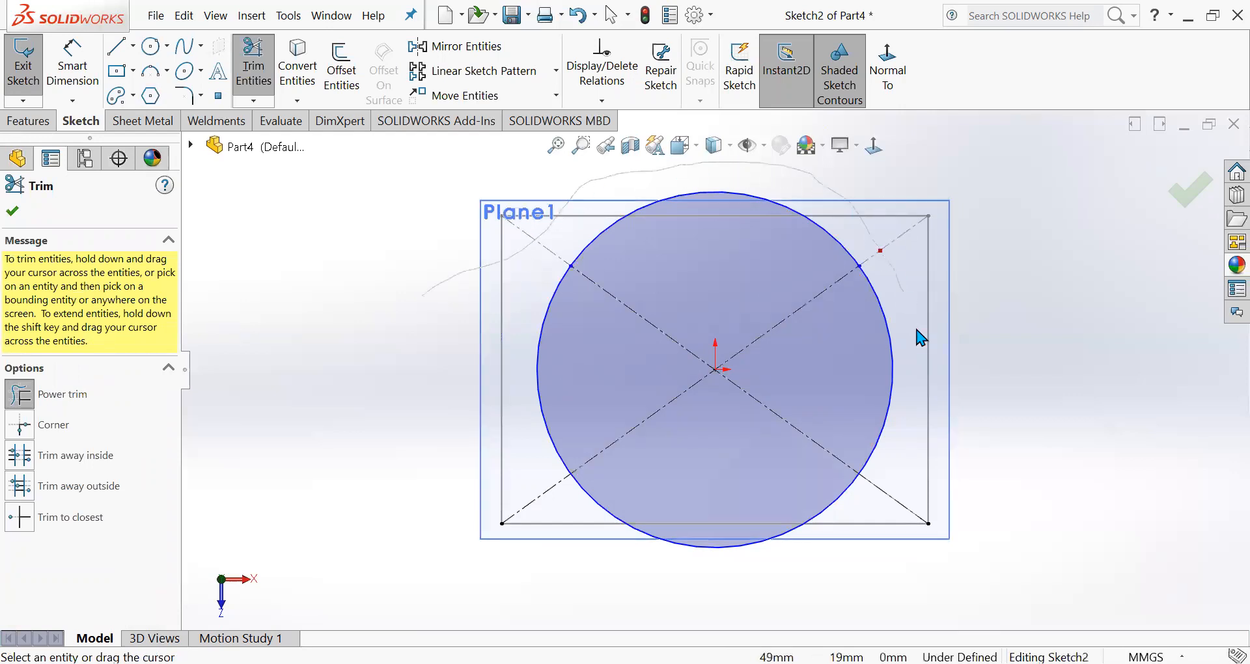
mouse_move(878, 510)
left_mouse_down()
mouse_move(768, 544)
mouse_move(488, 503)
mouse_move(502, 403)
left_mouse_up()
left_click(1184, 195)
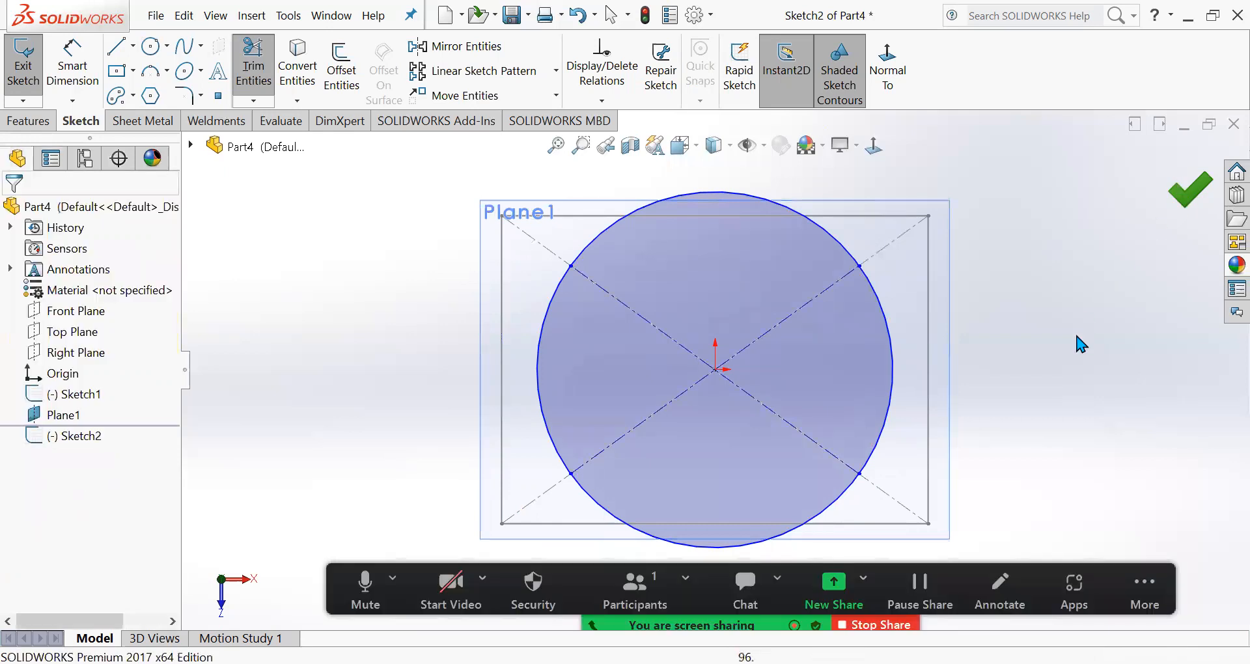
mouse_move(1048, 396)
middle_mouse_down()
mouse_move(1048, 276)
mouse_move(800, 390)
mouse_move(796, 331)
mouse_move(743, 337)
middle_mouse_up()
scroll(795, 384, "up", 3)
left_click(1186, 186)
scroll(813, 418, "up", 5)
scroll(739, 338, "down", 3)
left_click(739, 338)
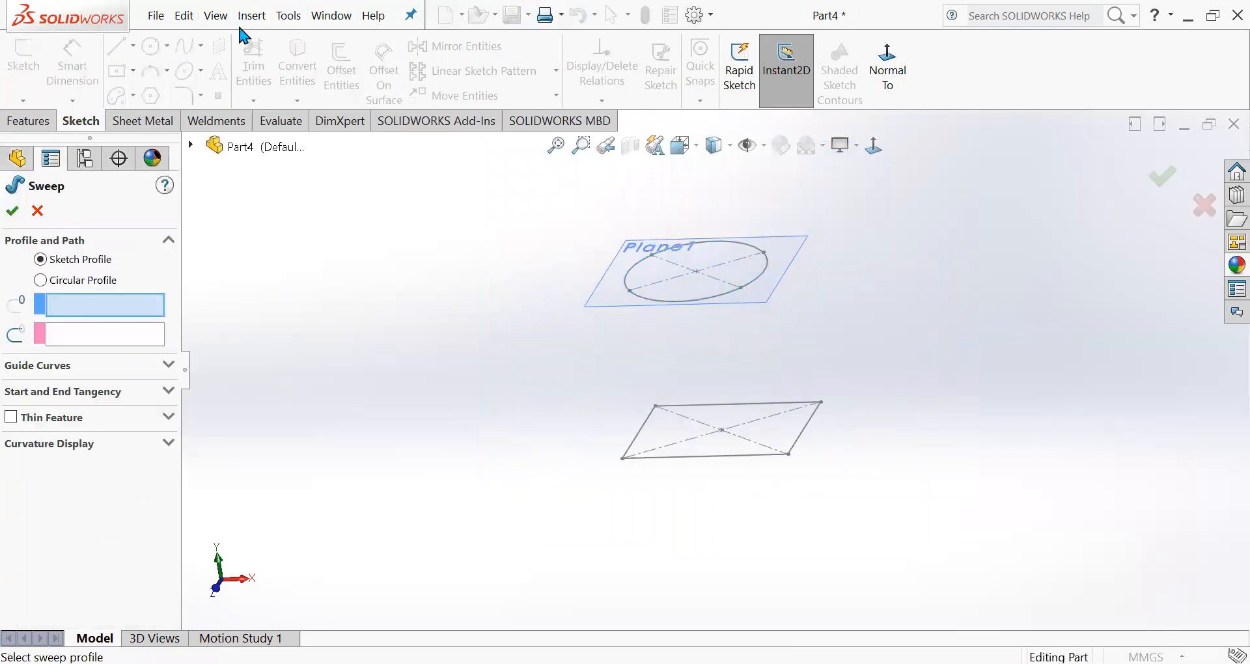
left_click(37, 212)
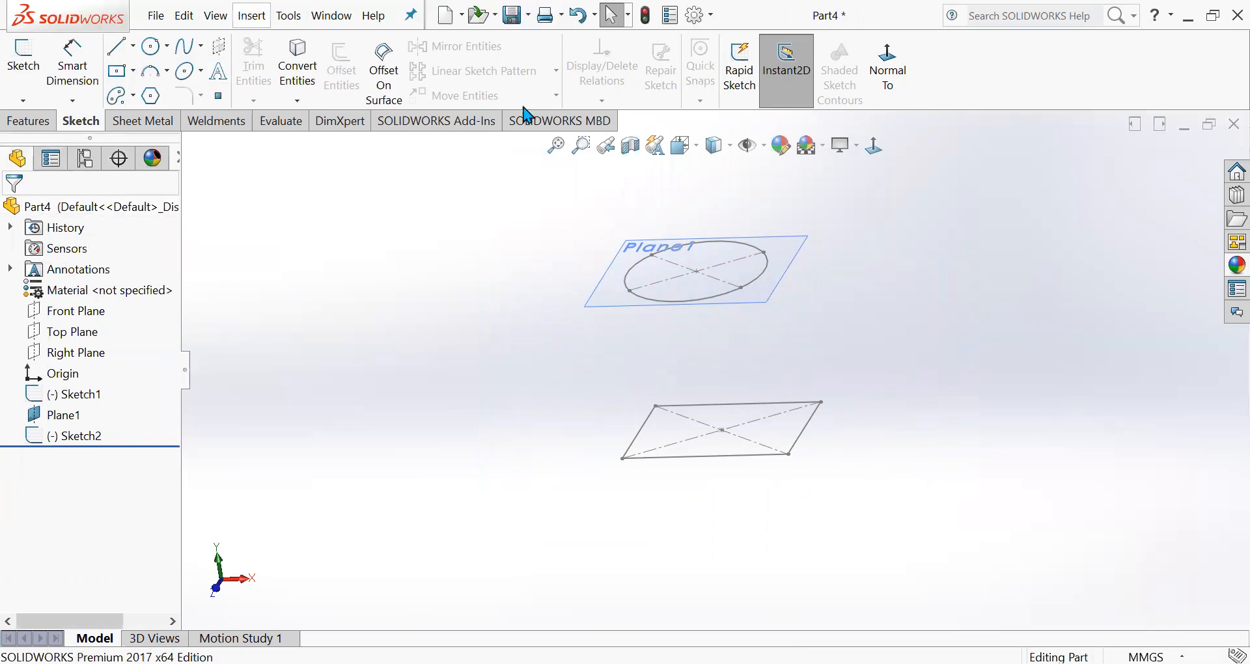
Set up a boss loft using the rectangle sketch and the circle sketch as profiles.
left_click(251, 16)
mouse_move(326, 62)
left_click(100, 286)
left_click(821, 432)
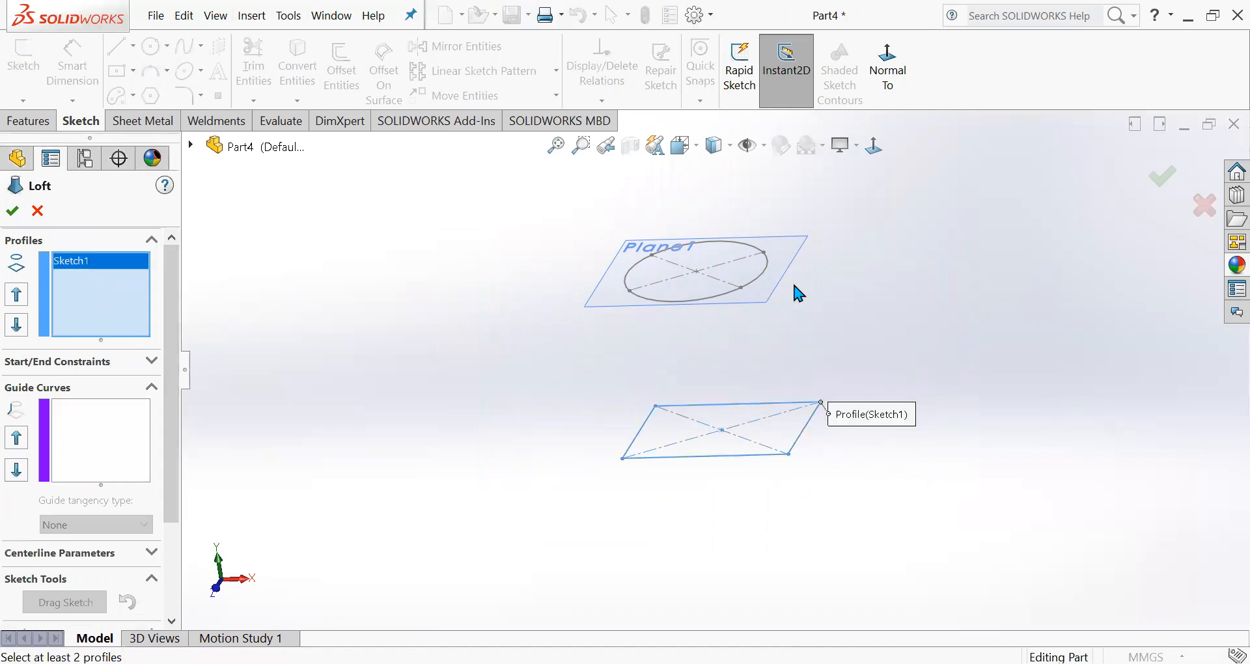
left_click(772, 279)
Move the loft connector on the circle to the point matching its rectangle corner and complete the loft.
mouse_move(957, 410)
middle_mouse_down()
mouse_move(859, 419)
mouse_move(887, 498)
mouse_move(848, 421)
middle_mouse_up()
left_click_drag(742, 304, 678, 347)
middle_click_drag(896, 393, 690, 409)
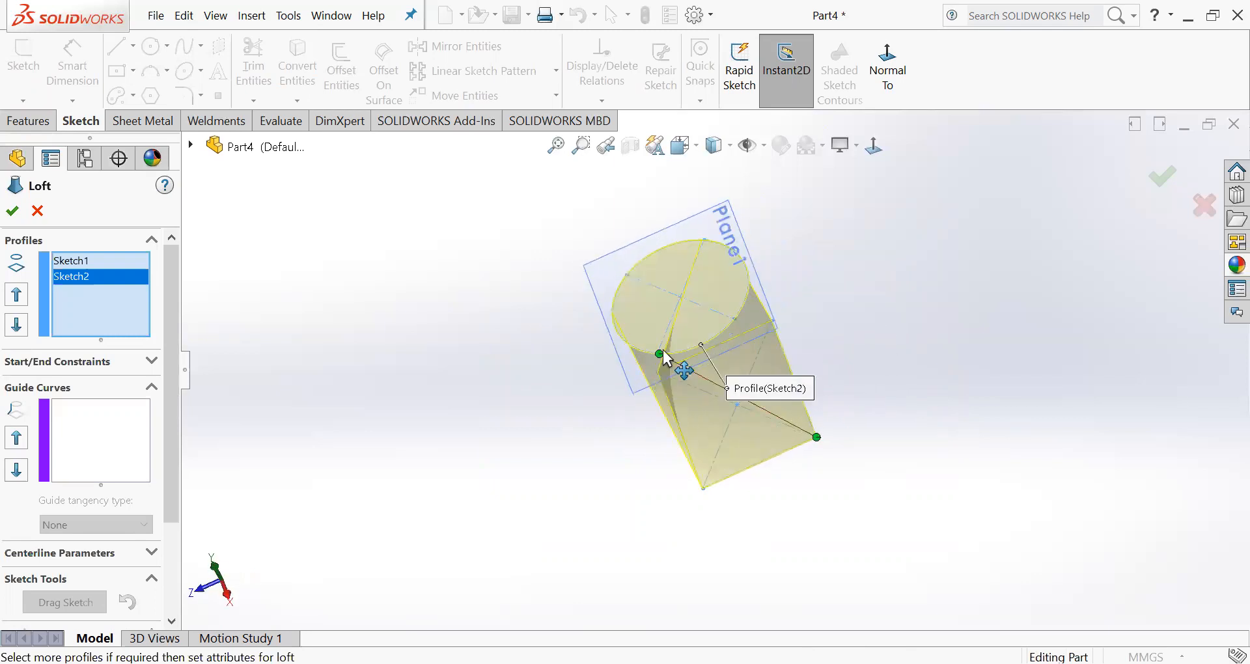
left_click_drag(662, 353, 736, 323)
middle_click_drag(864, 337, 781, 419)
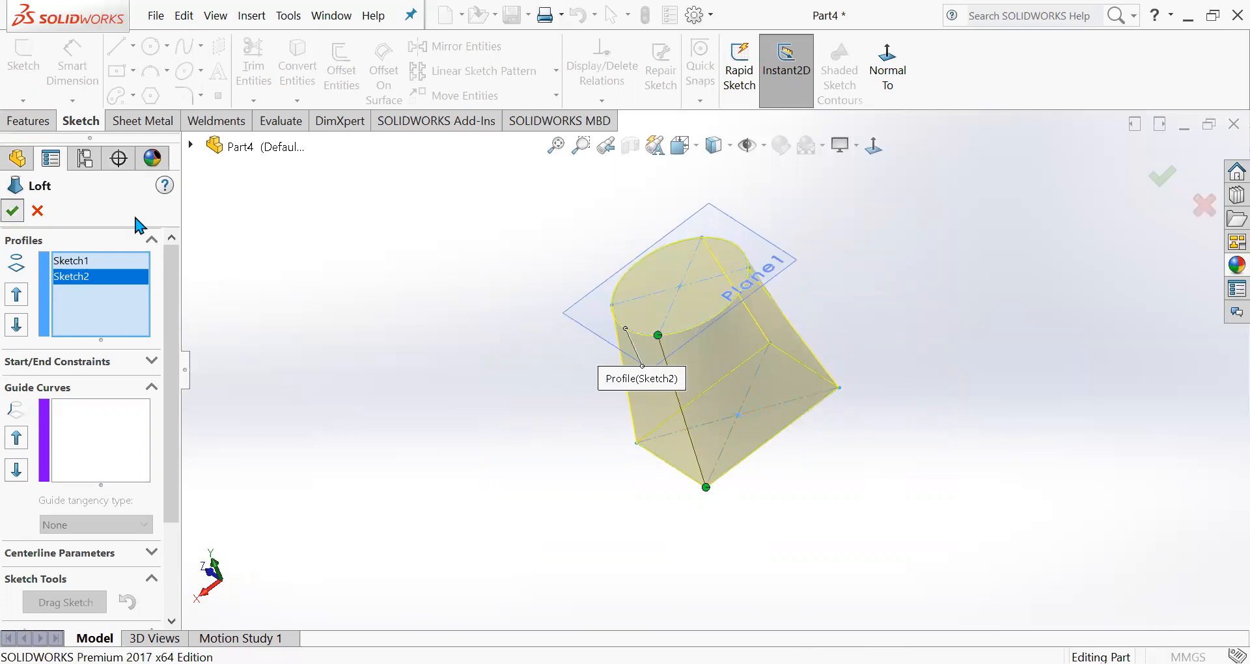
left_click(12, 210)
middle_click_drag(950, 357, 936, 329)
Shell the lofted body with a 4 mm wall thickness, removing the circular top face.
left_click(28, 121)
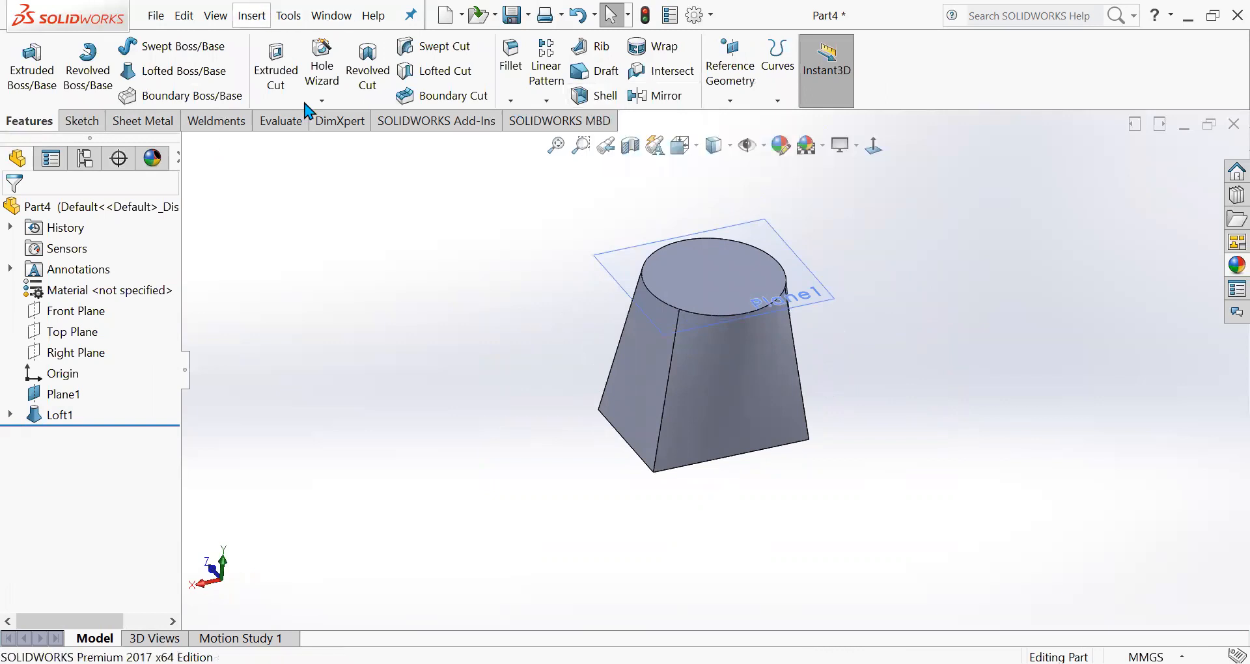
left_click(252, 15)
mouse_move(305, 108)
left_click(501, 216)
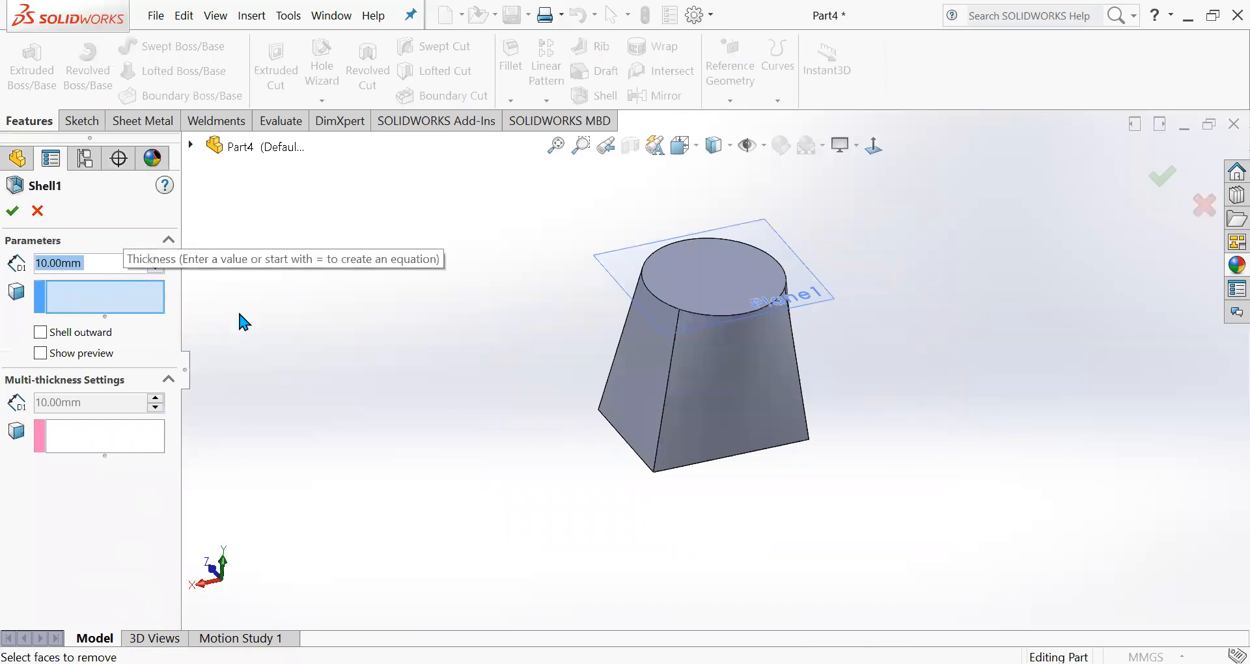
type("4")
left_click(759, 286)
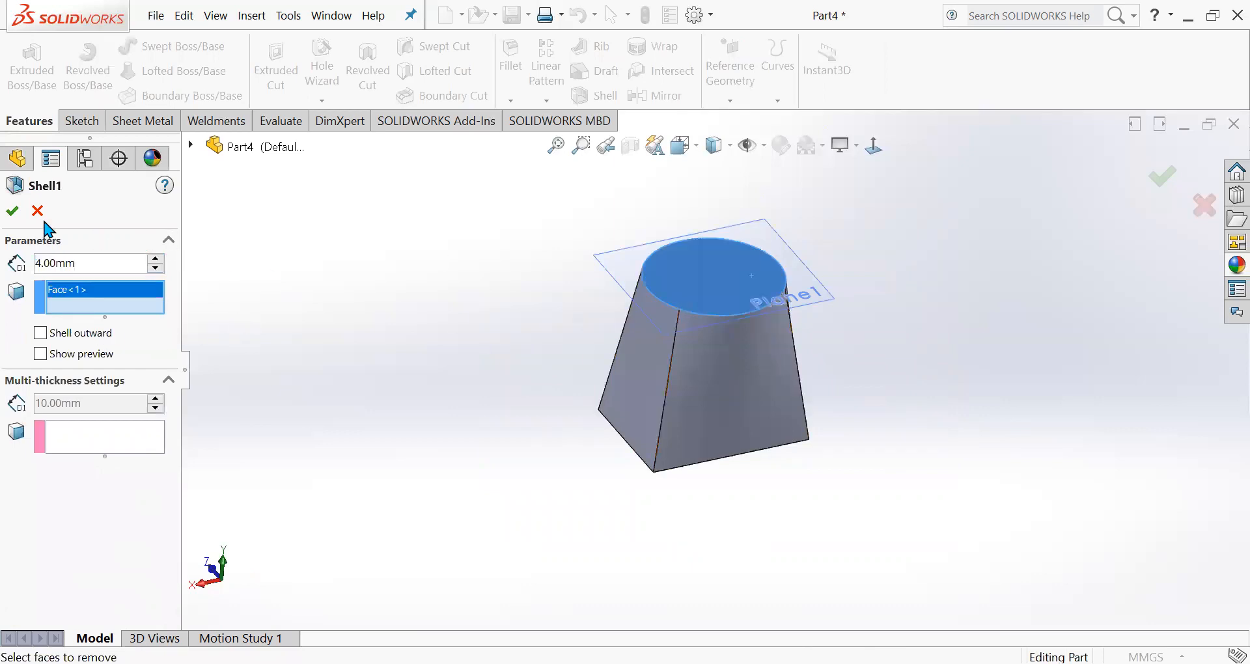
middle_click_drag(982, 246, 975, 343)
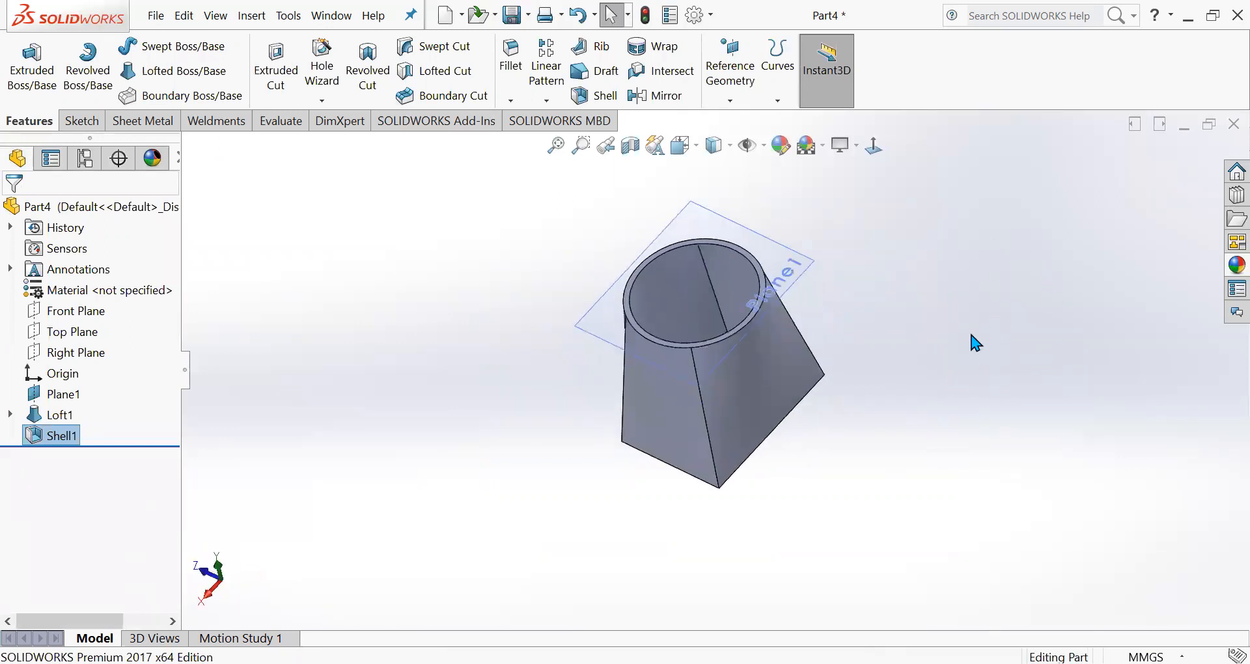
Delete the shell and the loft features, keeping the two profile sketches and the offset plane.
right_click(62, 435)
left_click(883, 292)
middle_click_drag(882, 292, 880, 257)
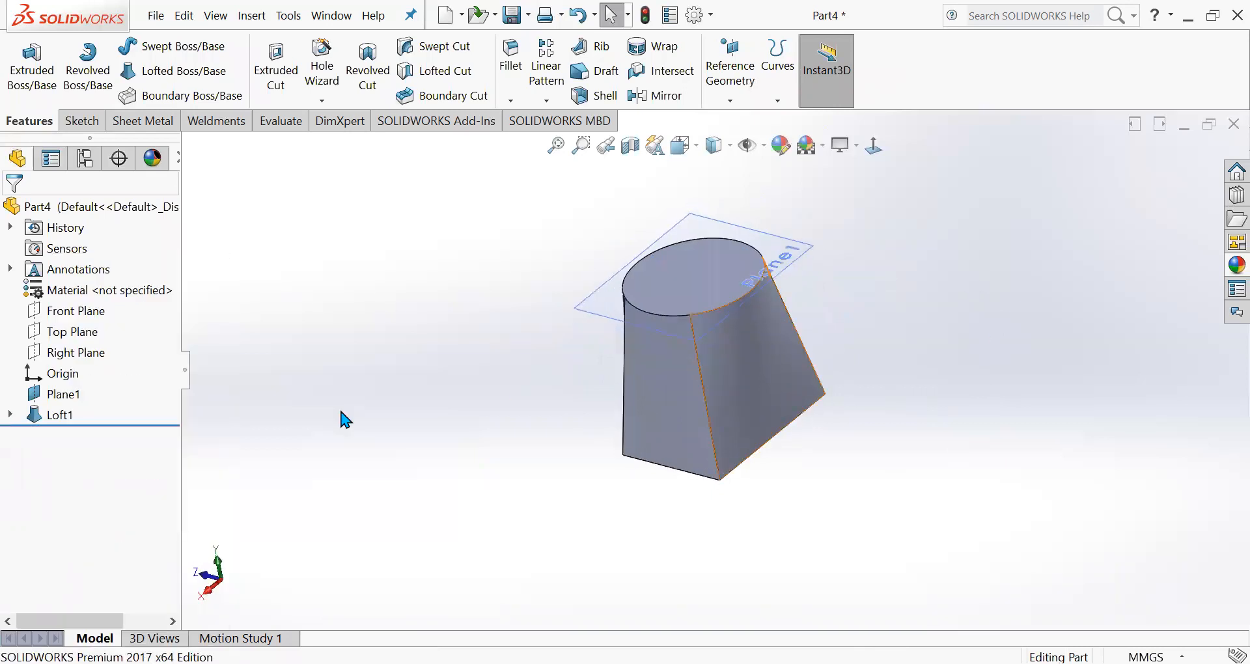
right_click(58, 415)
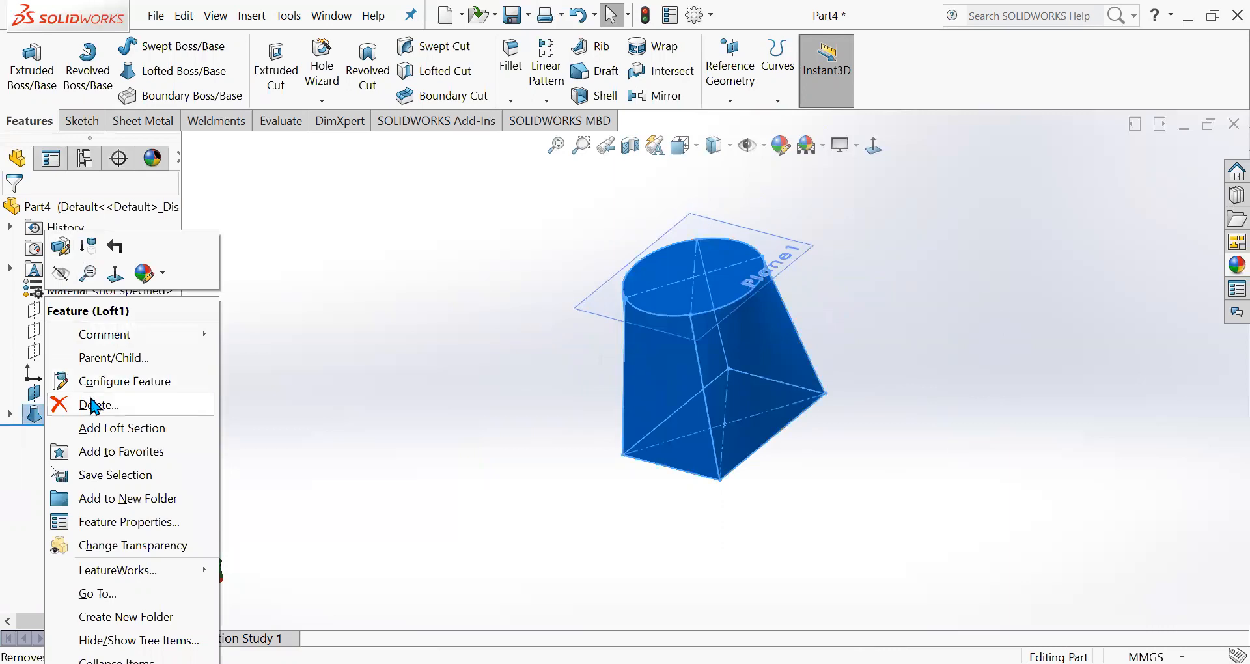
left_click(796, 250)
Create a second reference plane offset 110 mm above the circle's plane.
scroll(850, 366, "up", 3)
mouse_move(896, 309)
middle_mouse_down()
mouse_move(898, 267)
mouse_move(716, 245)
middle_mouse_up()
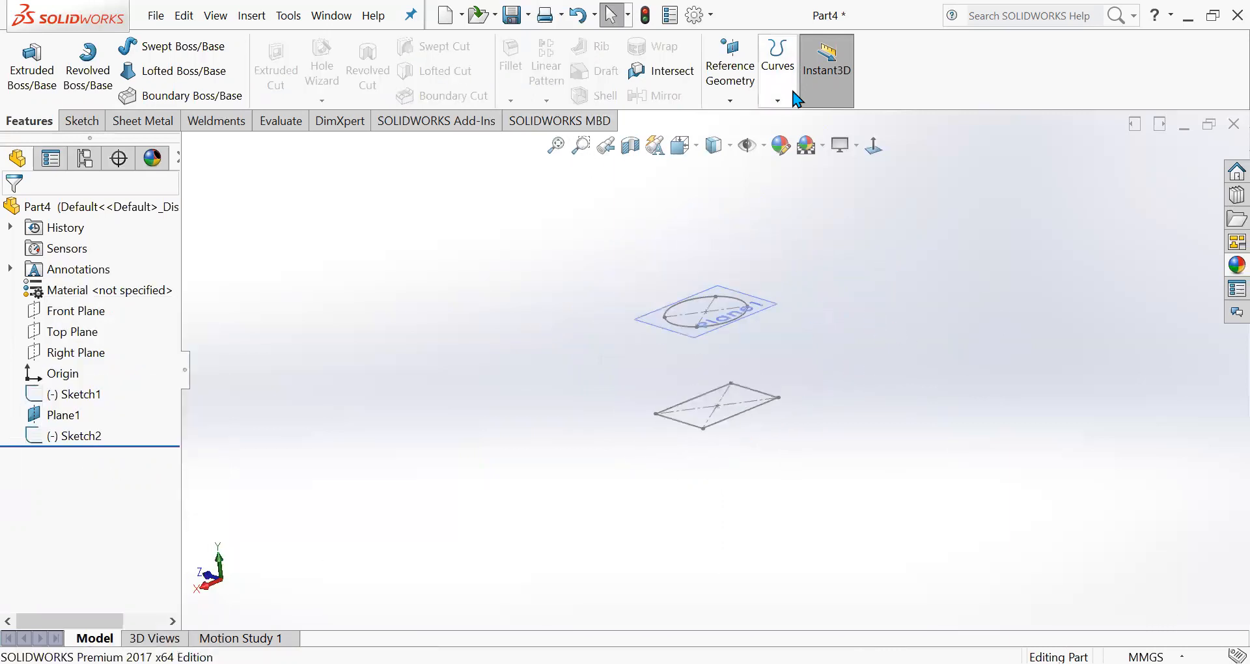
left_click(730, 65)
left_click(755, 121)
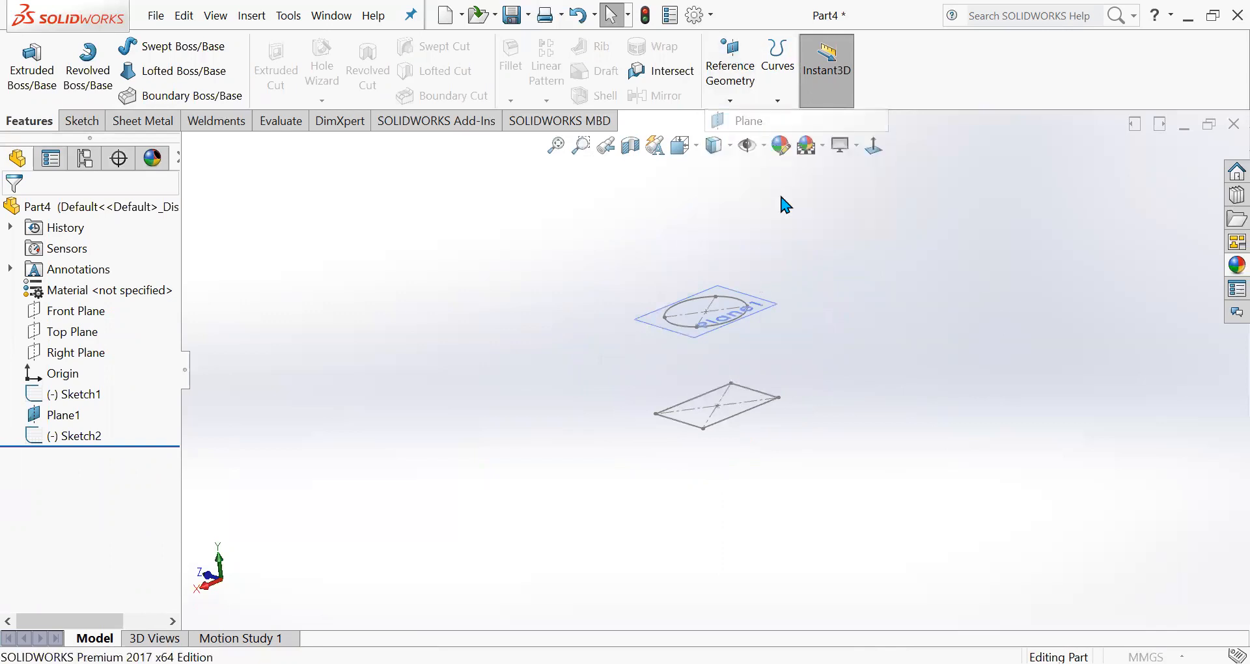
left_click(784, 314)
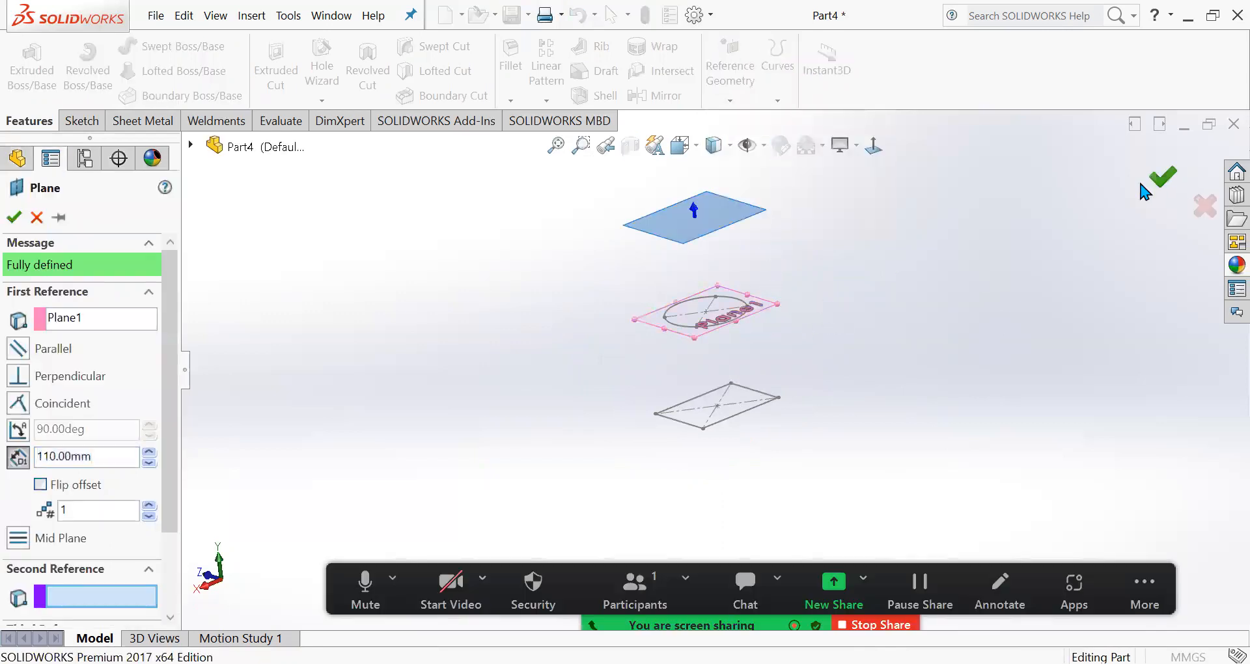
left_click(1160, 177)
Open a sketch on the uppermost offset plane.
middle_click_drag(981, 313, 865, 306)
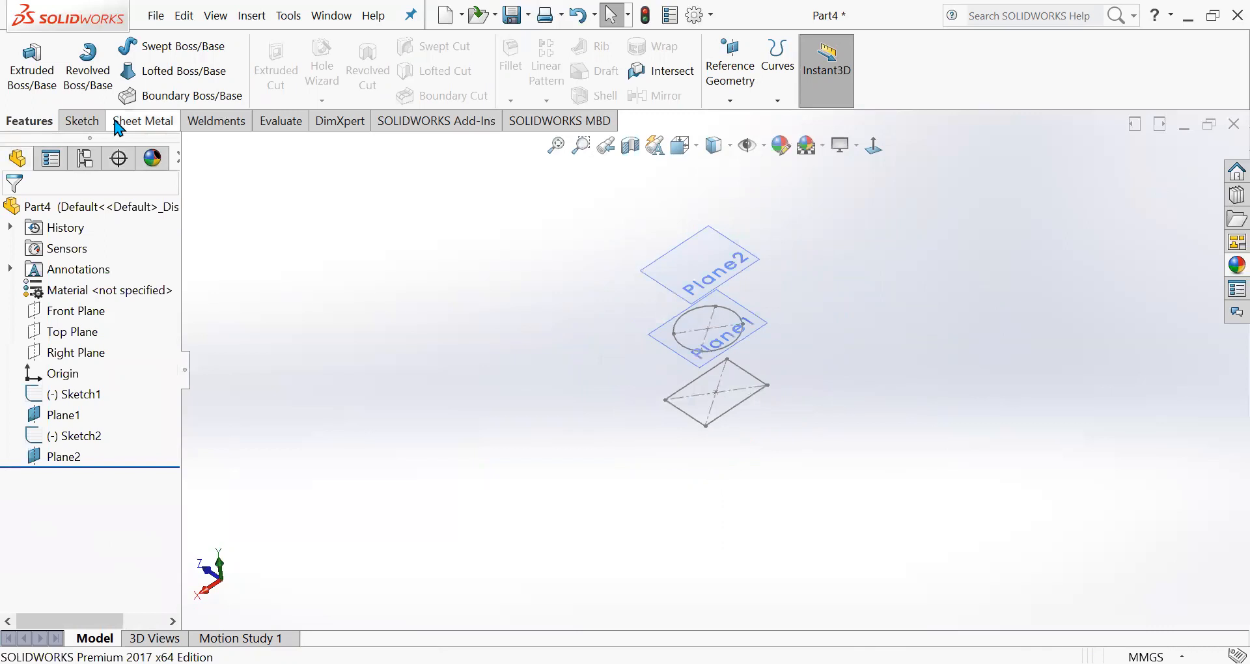
left_click(81, 121)
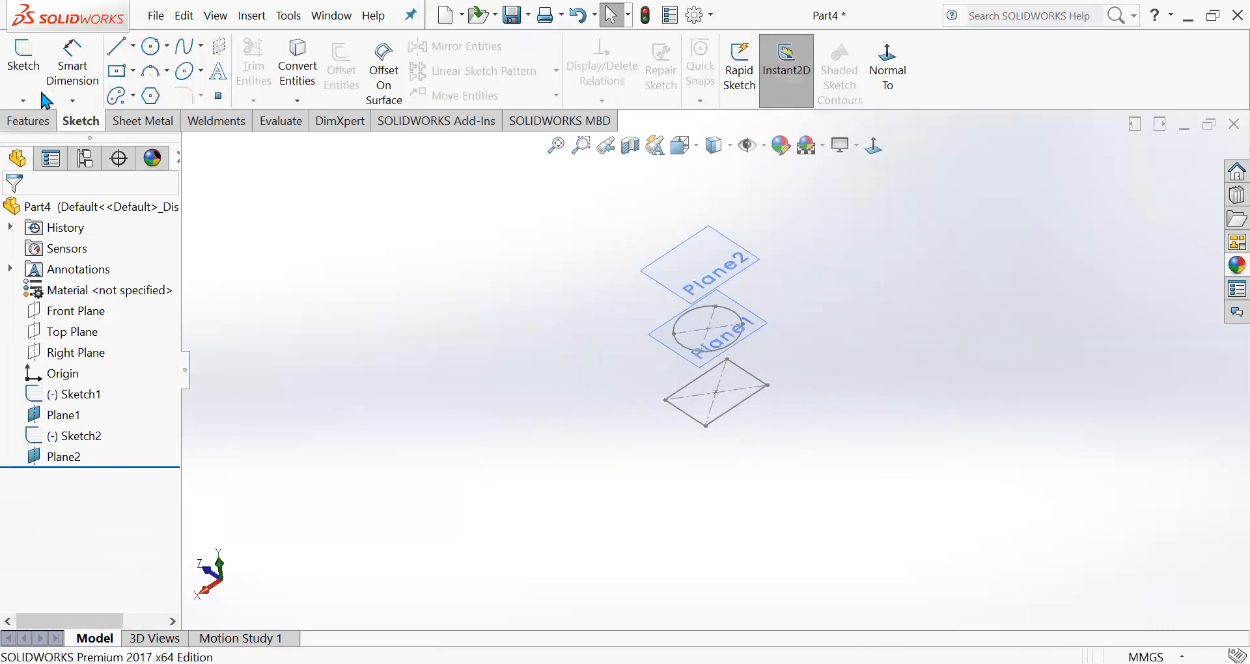
left_click(741, 267)
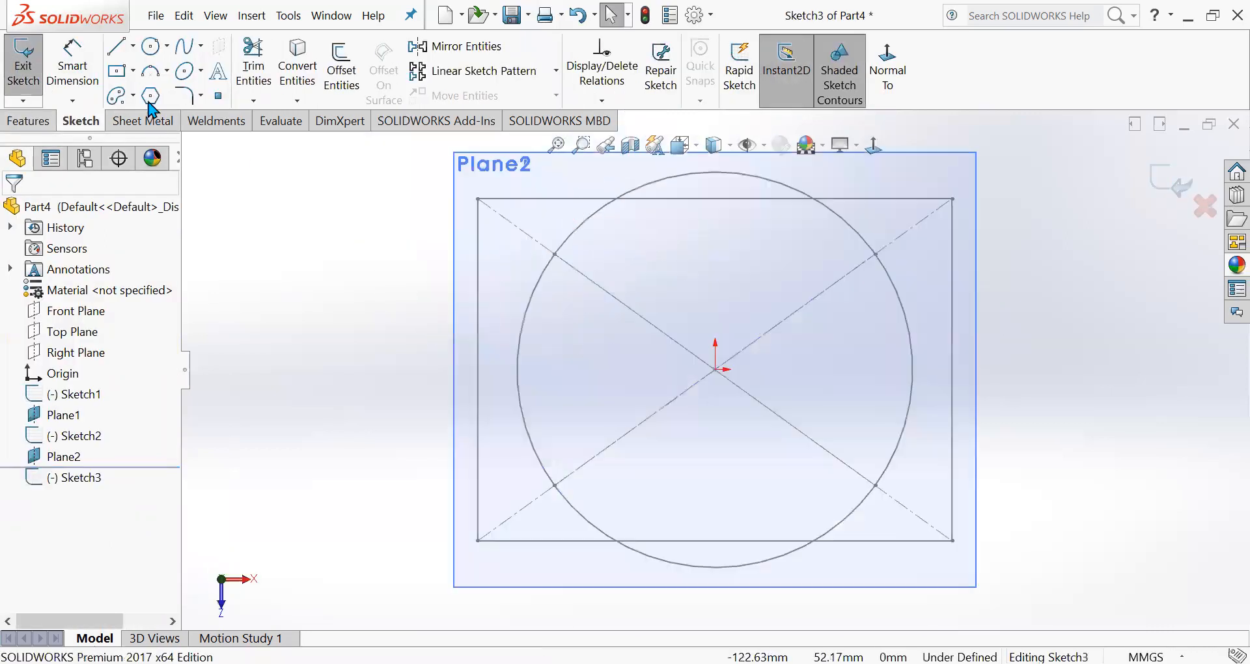
Sketch a circle centred on the origin, slightly smaller than the circle on the plane below, and close the sketch.
left_click(155, 48)
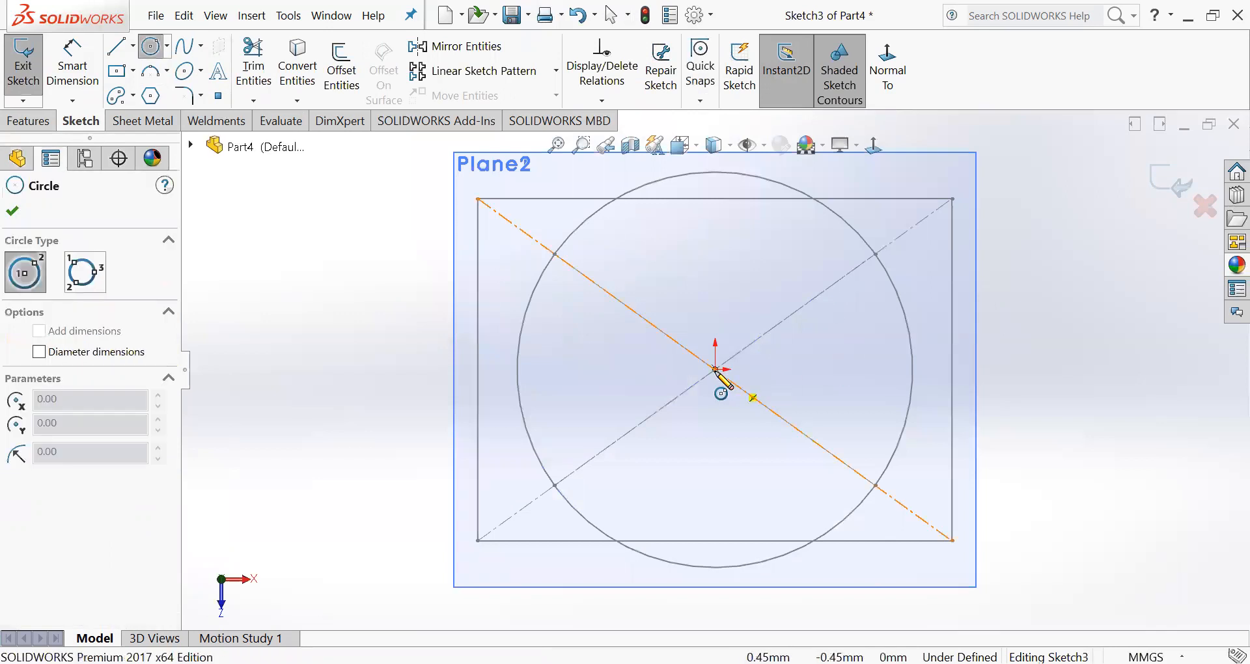
mouse_move(715, 369)
left_mouse_down()
mouse_move(879, 410)
mouse_move(867, 408)
left_mouse_up()
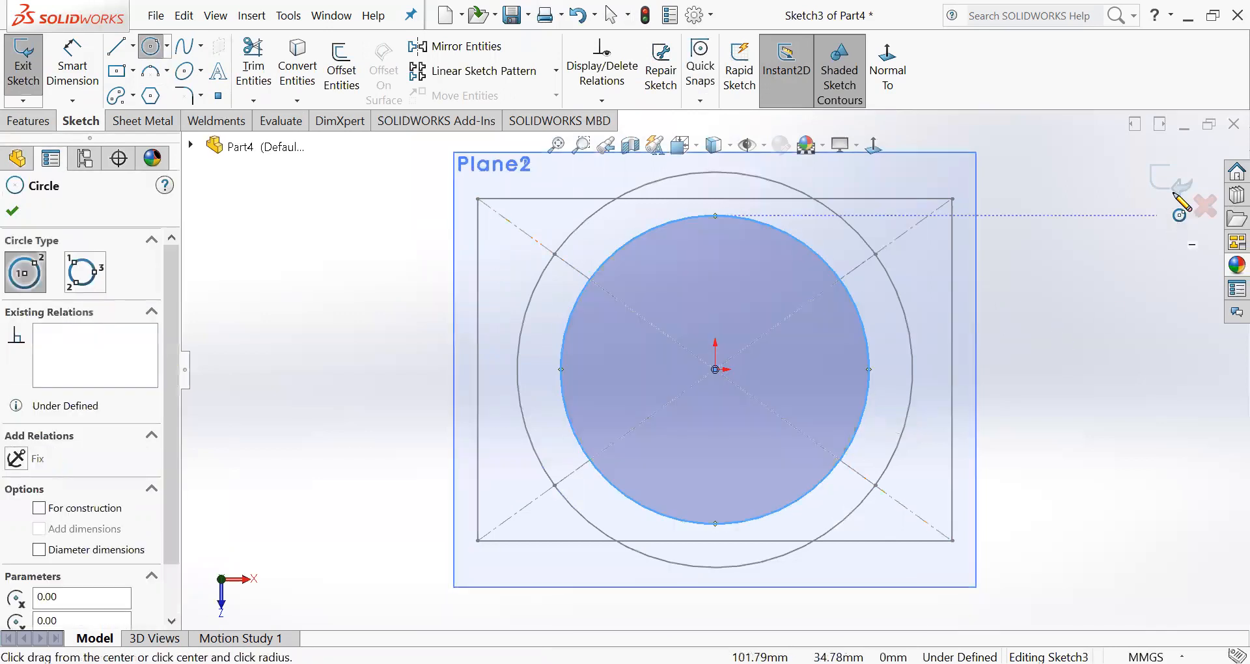
left_click(1177, 195)
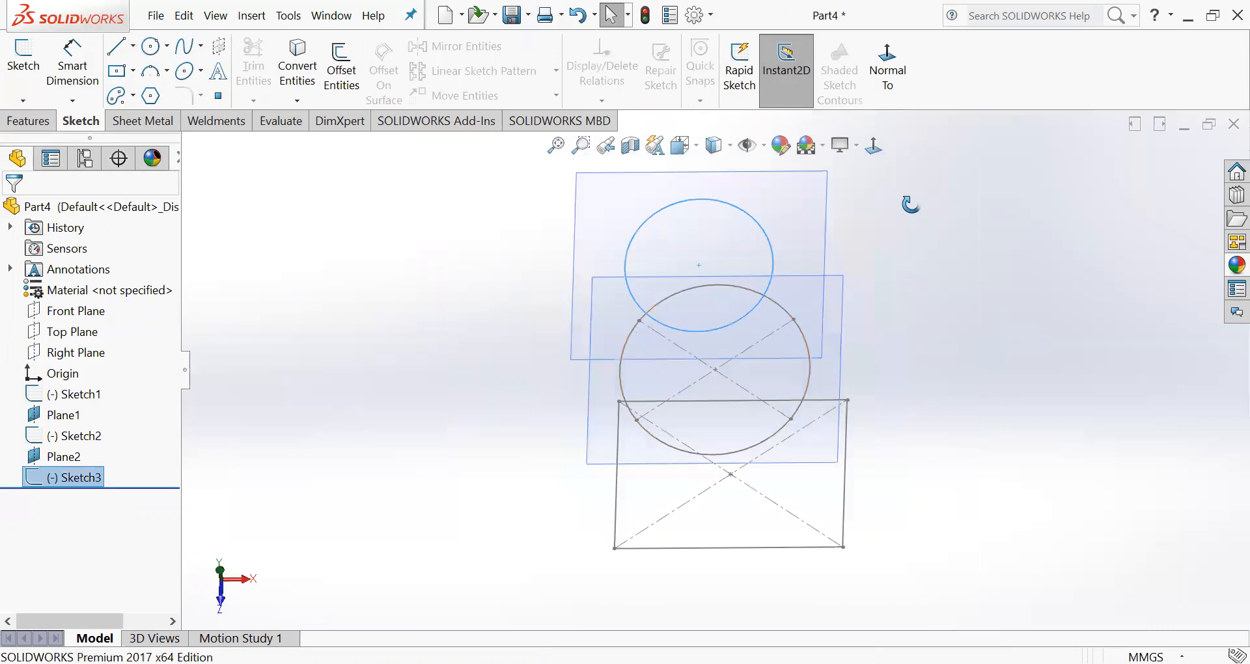
middle_click_drag(906, 144, 909, 151)
scroll(908, 285, "up", 3)
left_click(893, 308)
middle_click_drag(867, 290, 888, 300)
left_click(249, 17)
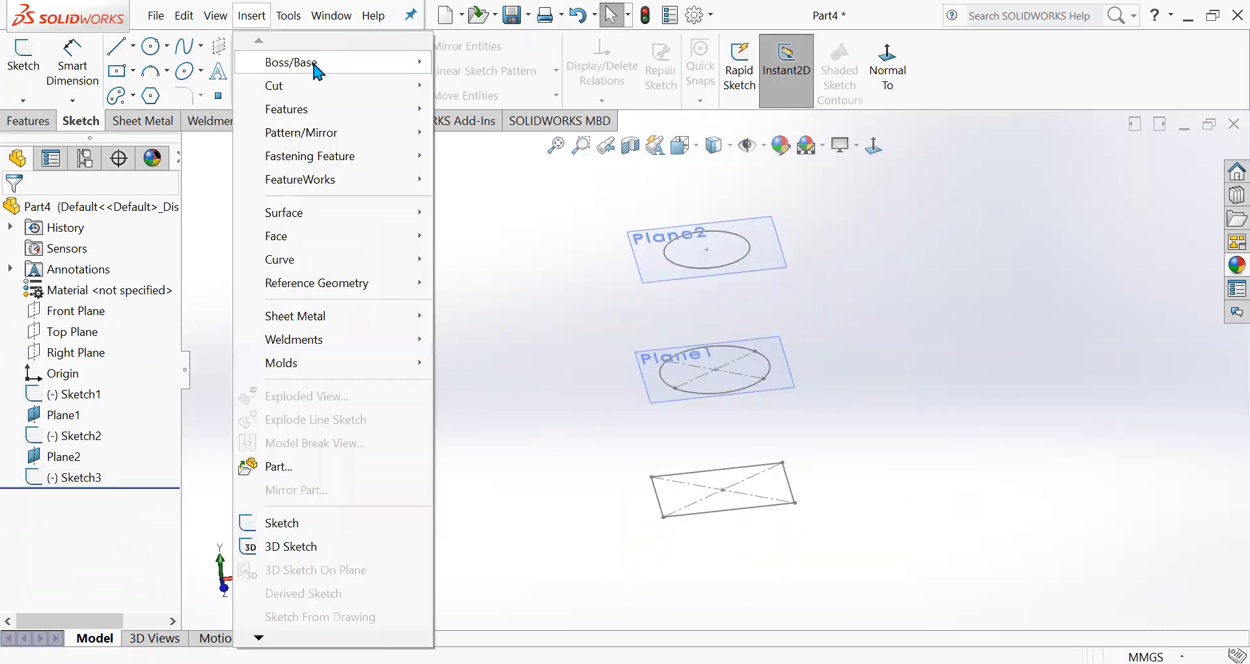
mouse_move(291, 61)
left_click(479, 128)
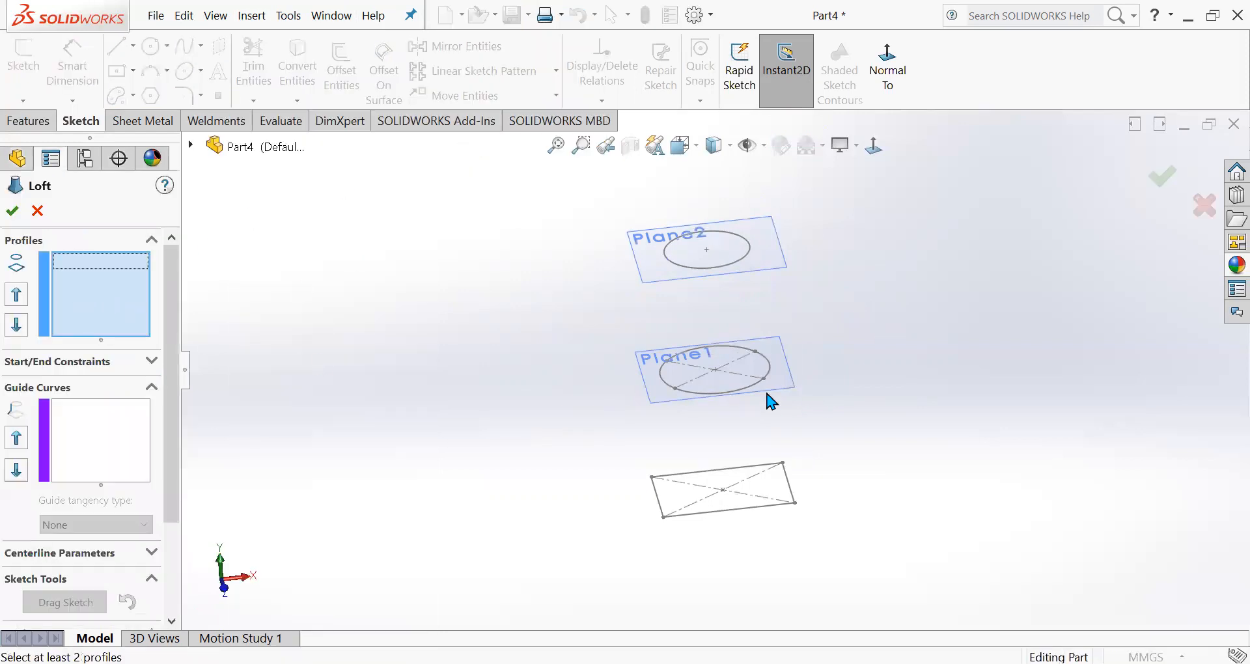
left_click(45, 209)
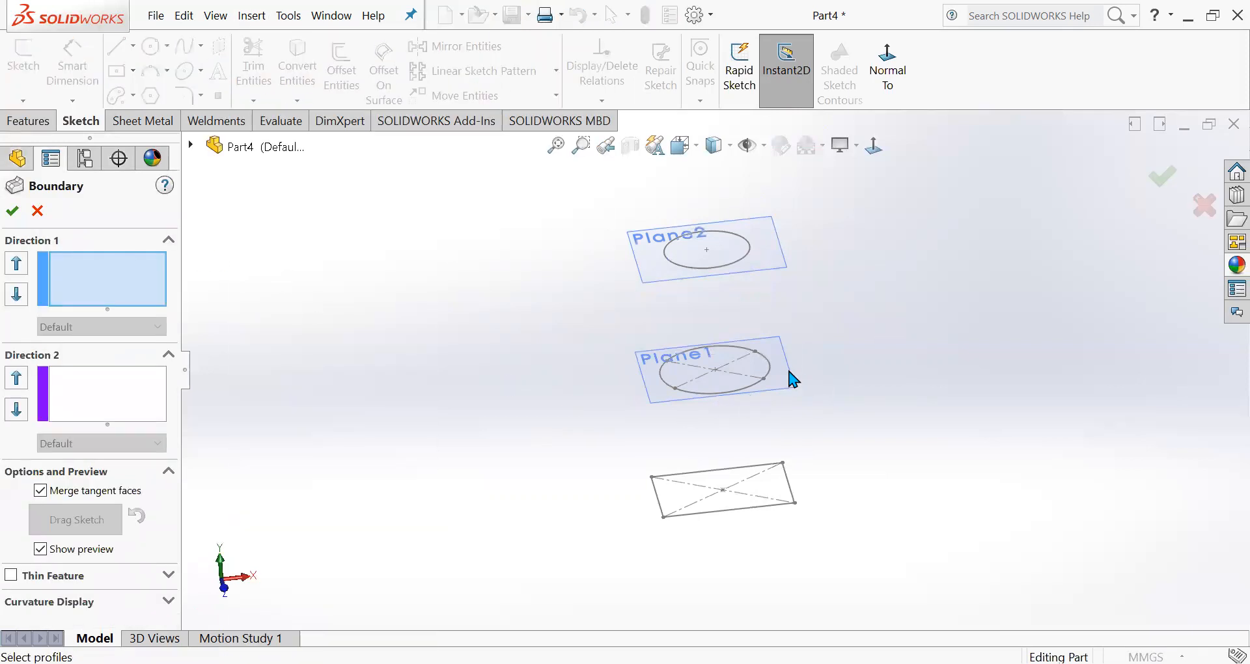
Start a Boundary feature between the two circles and set the lower circle's tangency to Normal To Profile.
left_click(747, 399)
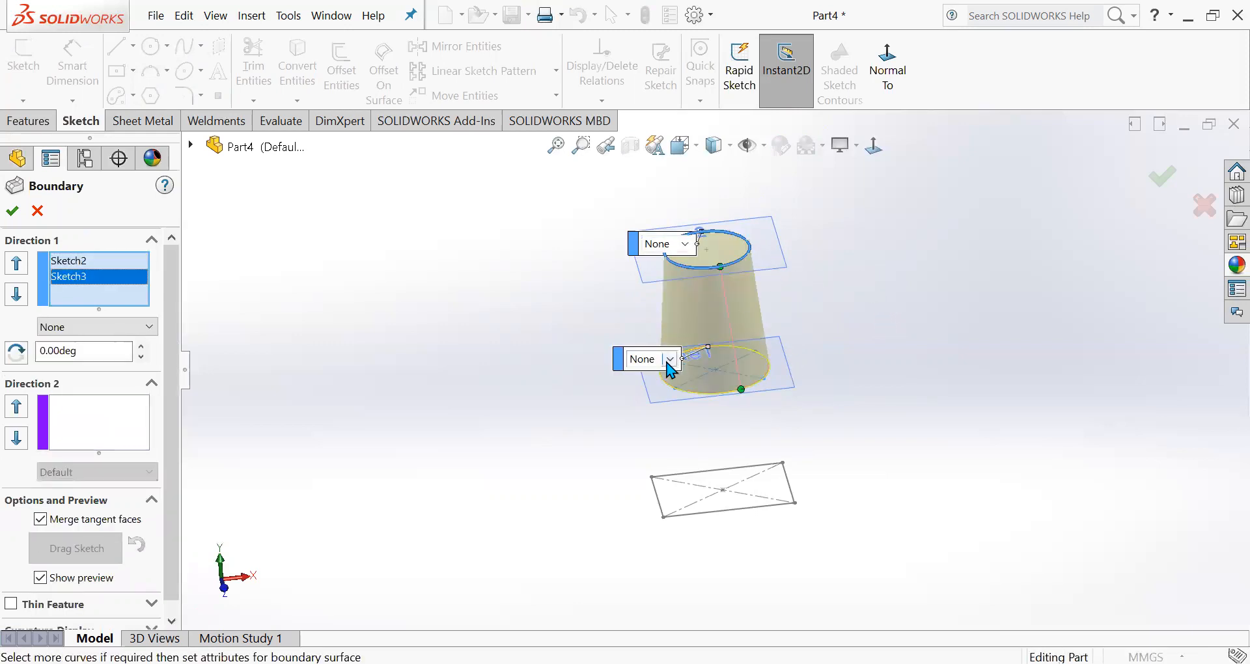
scroll(676, 372, "down", 4)
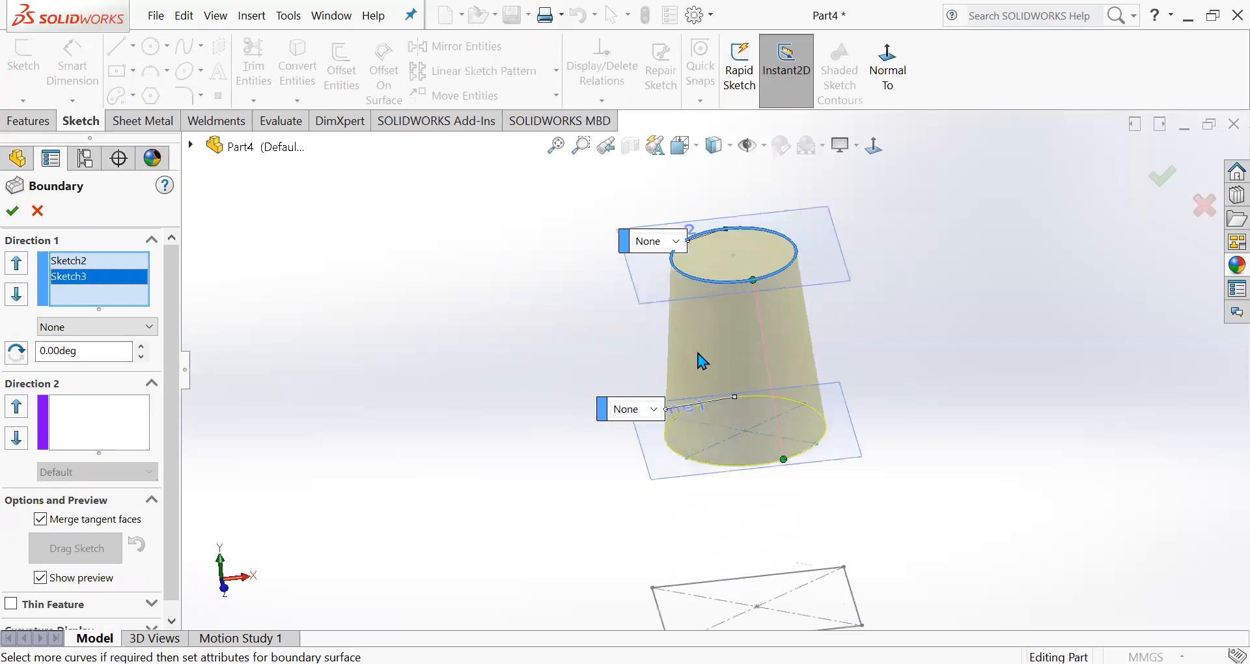
left_click(654, 409)
left_click(649, 454)
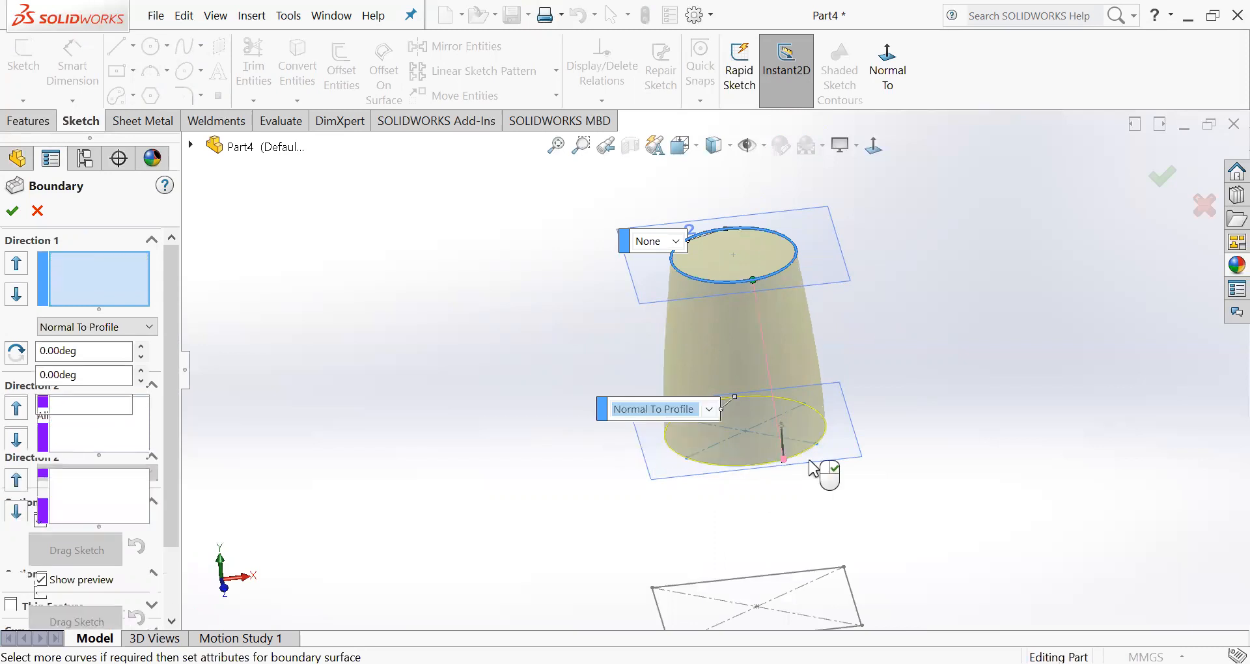
mouse_move(912, 393)
middle_mouse_down()
mouse_move(970, 362)
mouse_move(932, 363)
mouse_move(920, 417)
middle_mouse_up()
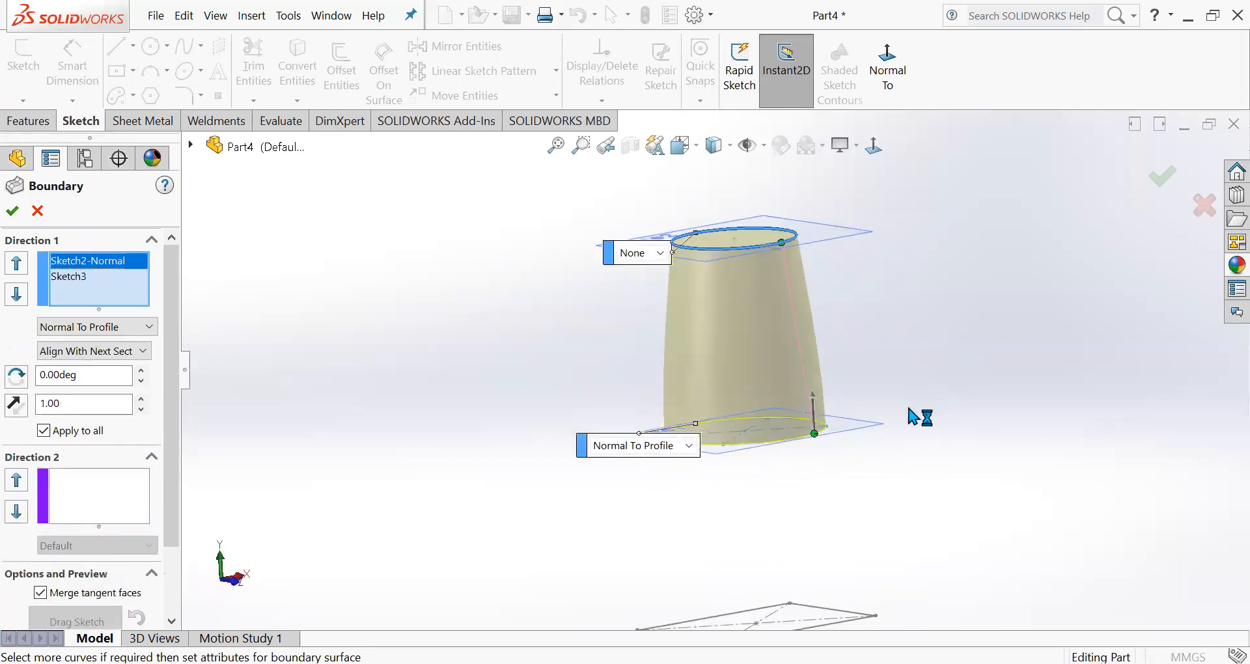
middle_click_drag(870, 371, 853, 410)
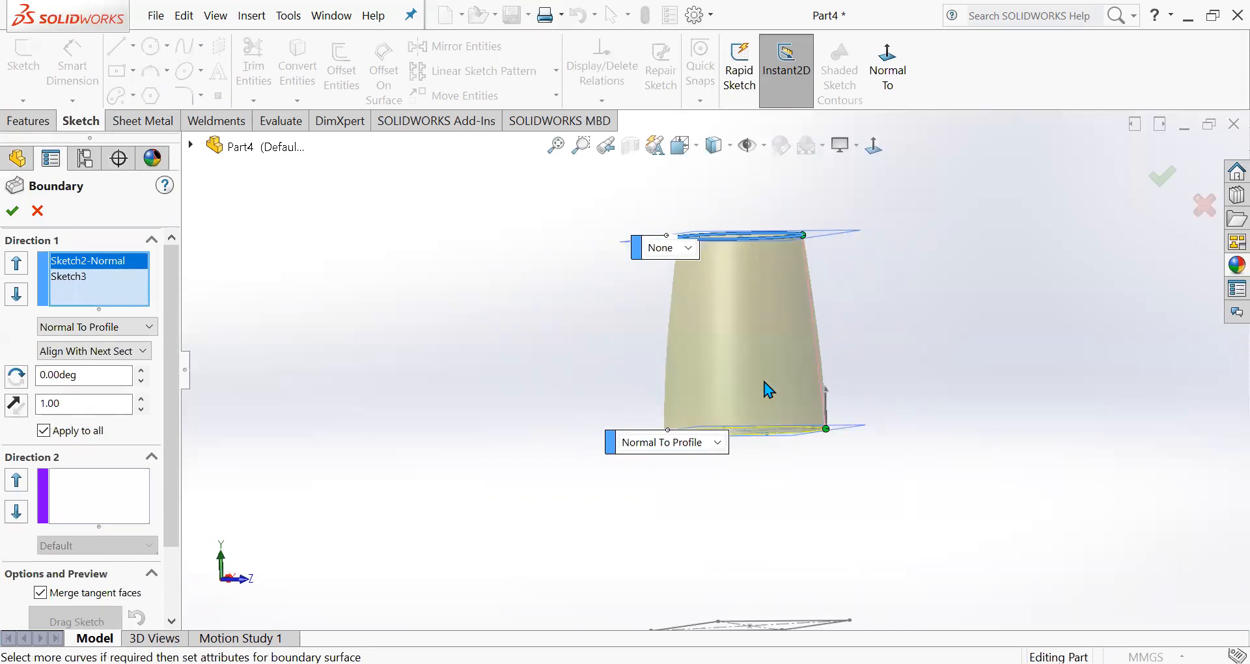
Set the upper circle's tangency to Normal To Profile, lengthen its tangent to about 3.50, adjust the lower tangent and accept the boundary.
left_click(680, 248)
left_click(683, 290)
left_click_drag(806, 275, 805, 305)
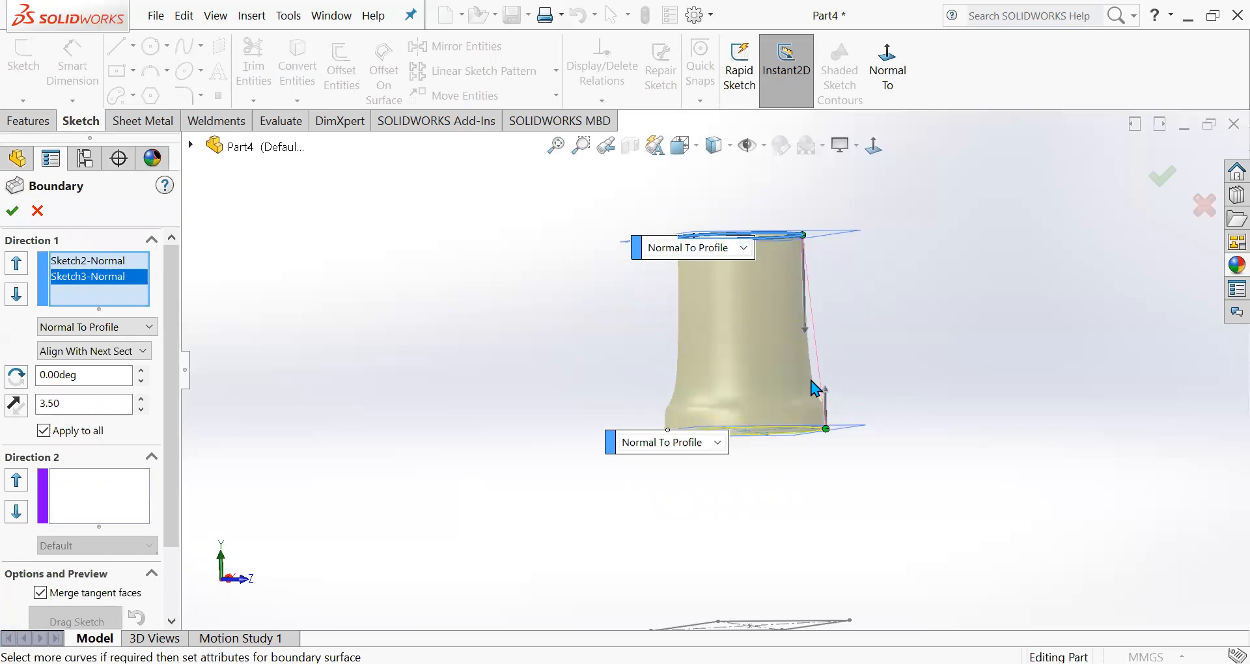
mouse_move(822, 387)
left_mouse_down()
mouse_move(831, 355)
mouse_move(828, 383)
left_mouse_up()
middle_click_drag(940, 357, 1114, 240)
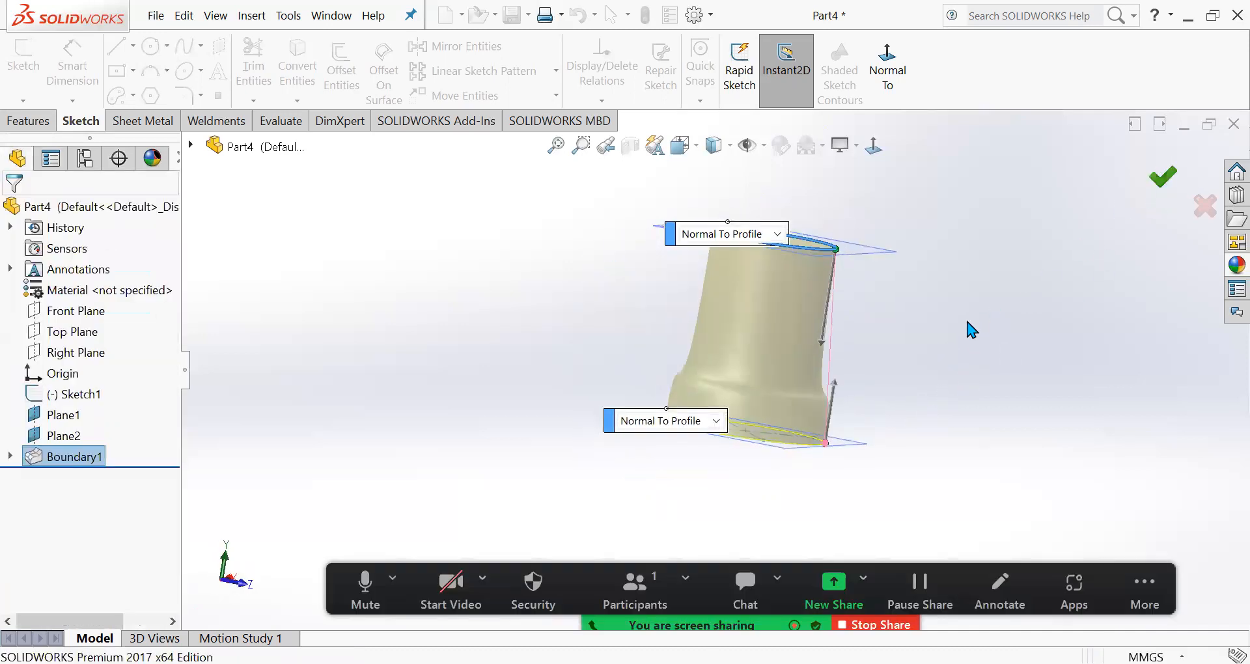
mouse_move(984, 343)
middle_mouse_down()
mouse_move(789, 491)
mouse_move(851, 404)
mouse_move(799, 291)
mouse_move(977, 357)
mouse_move(869, 362)
middle_mouse_up()
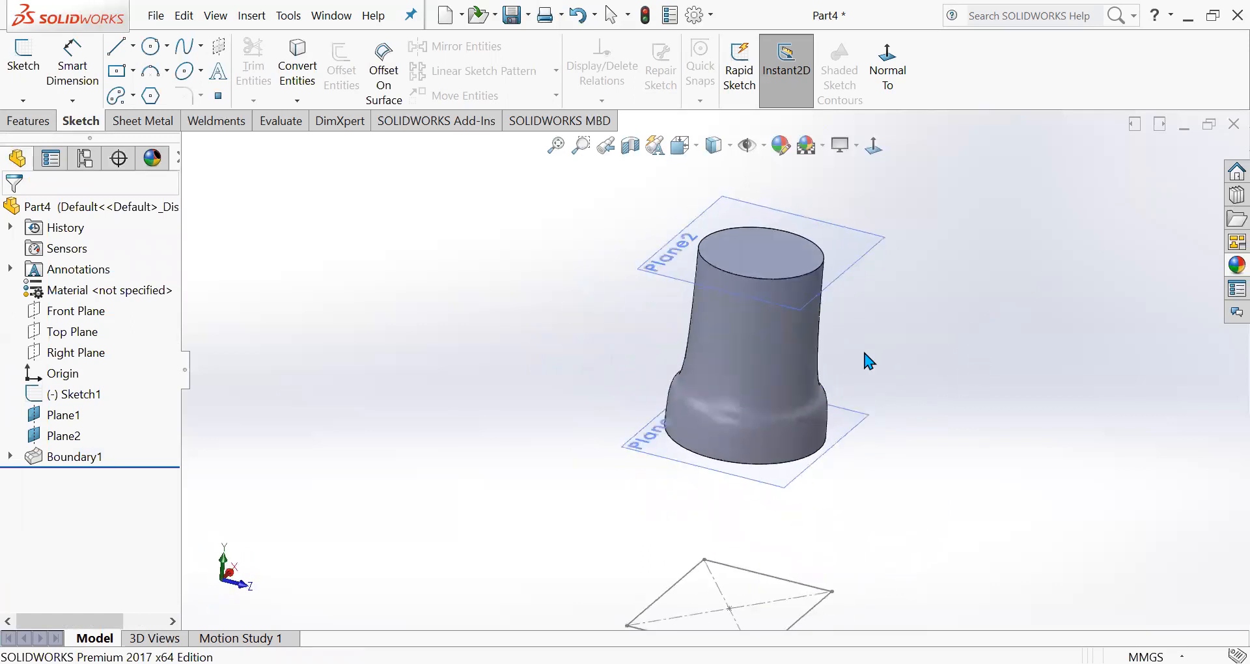
Delete the boundary feature, keeping its two circle sketches.
right_click(87, 462)
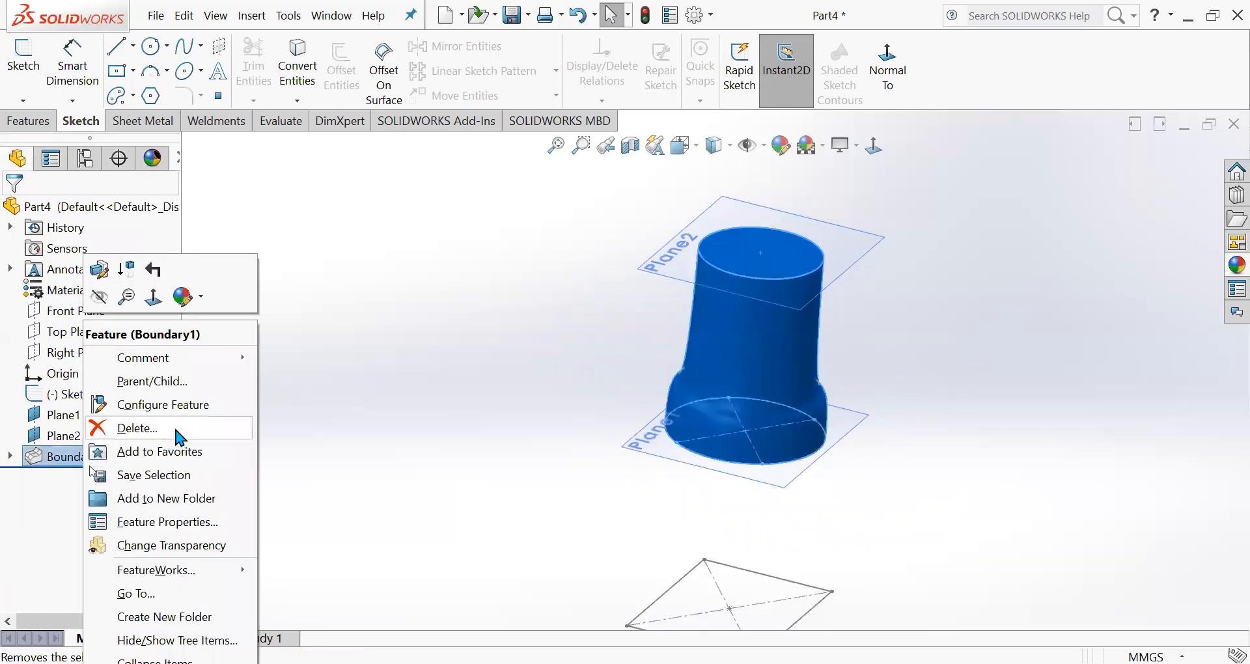
left_click(180, 429)
left_click(760, 236)
Open a sketch on the Front Plane and view it face-on.
mouse_move(941, 355)
middle_mouse_down()
mouse_move(845, 348)
mouse_move(916, 345)
middle_mouse_up()
middle_click_drag(1006, 350, 924, 373)
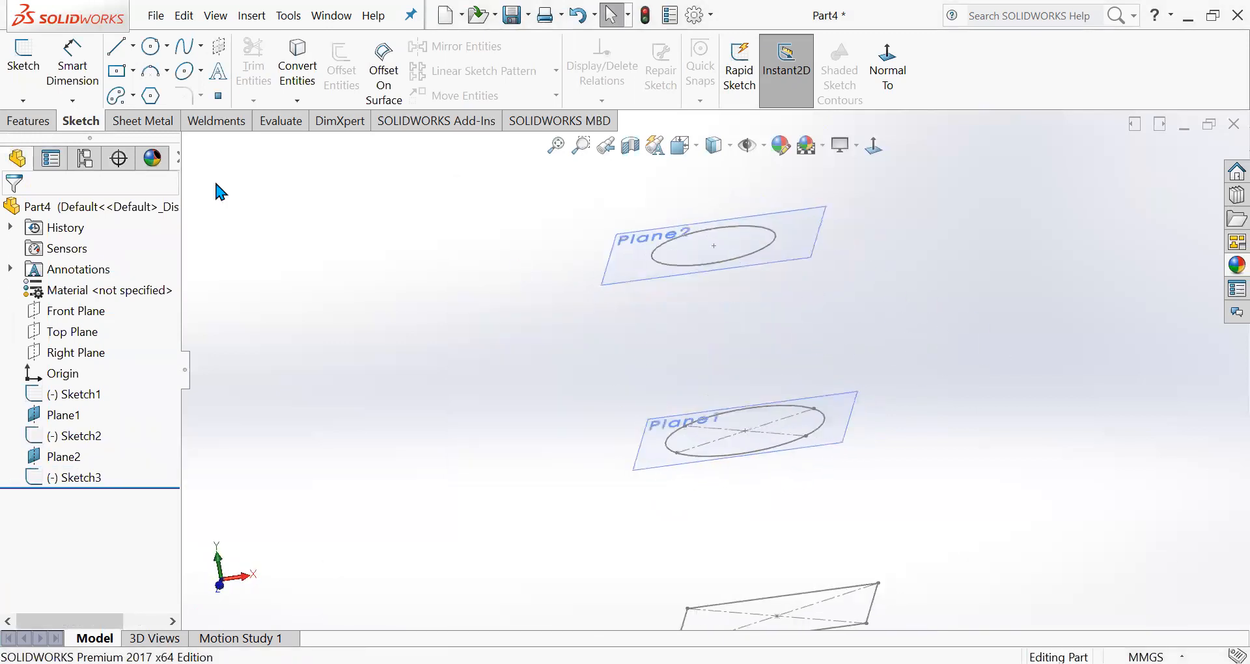
left_click(30, 79)
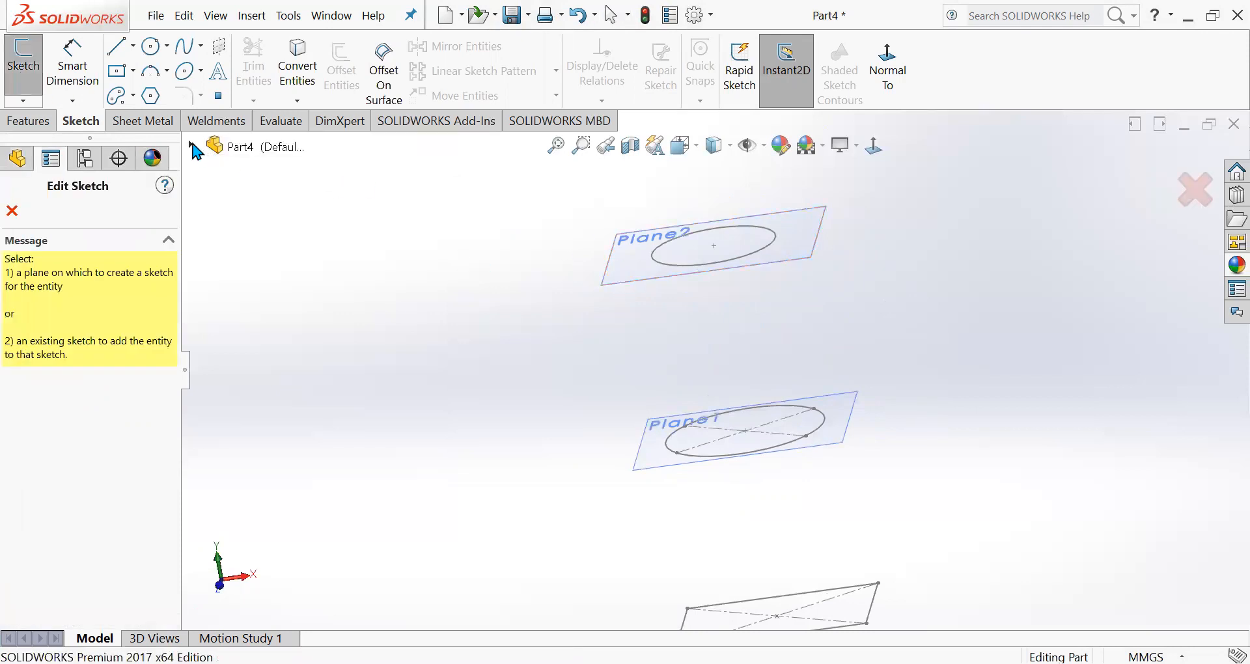
left_click(191, 144)
left_click(280, 254)
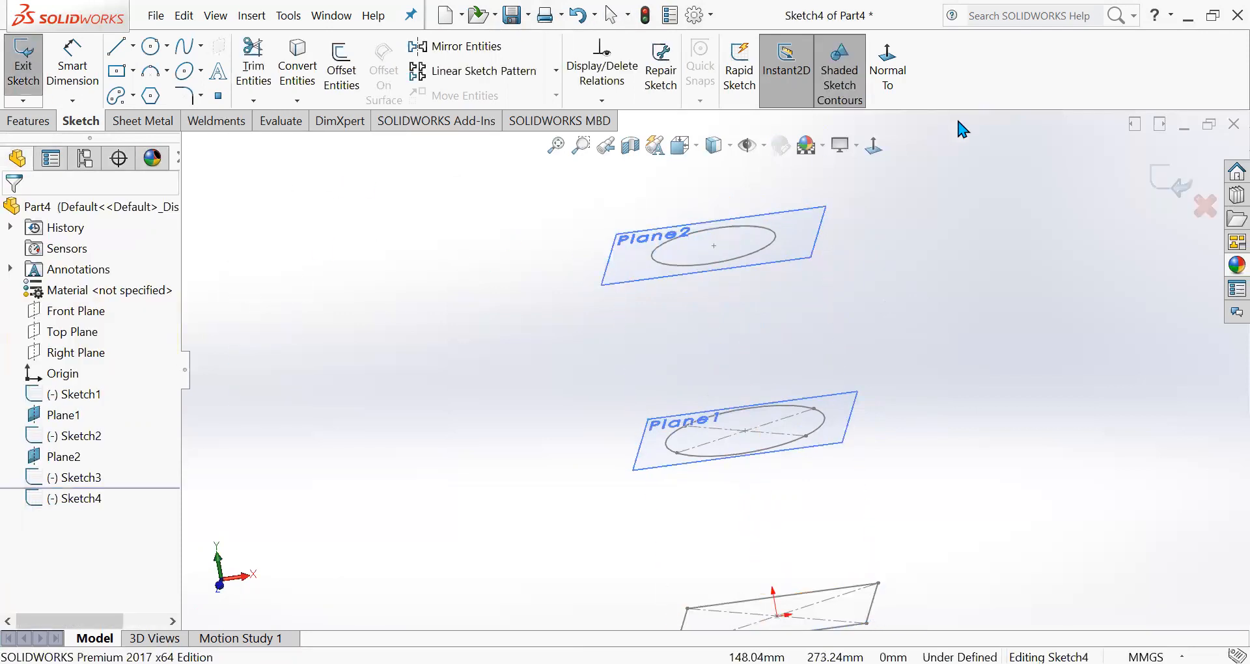
left_click(879, 143)
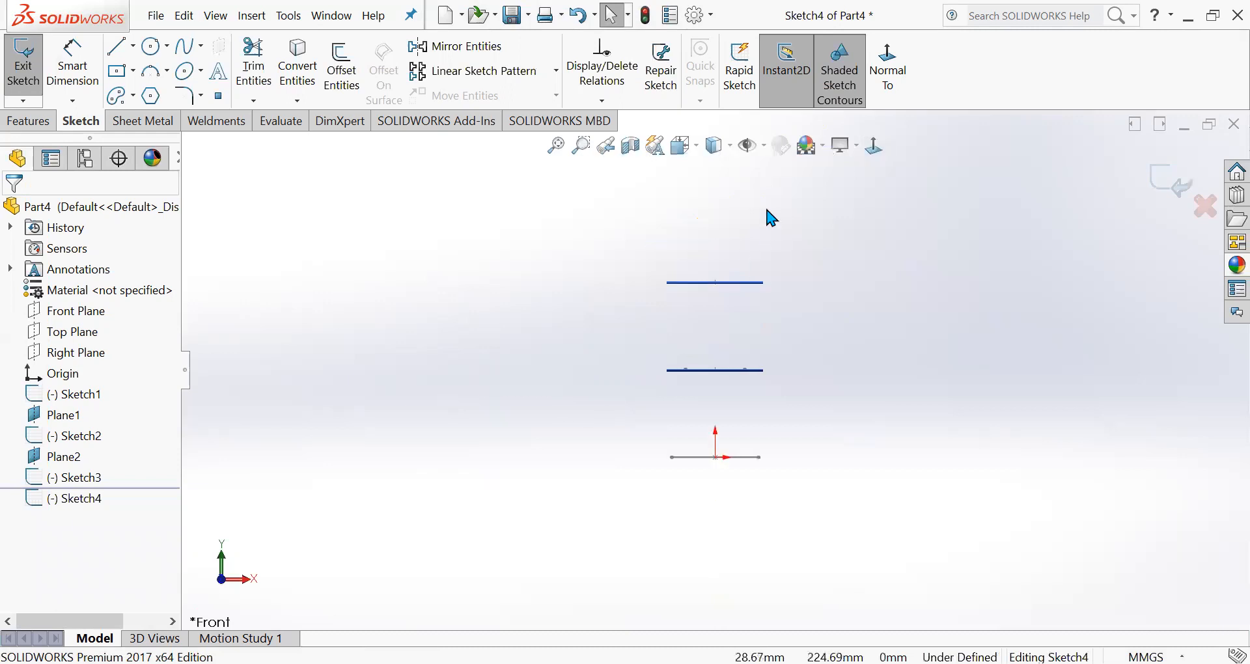
Draw a five-point S-shaped spline from between the rectangle and lower circle up past the upper plane, and close the sketch.
left_click(185, 46)
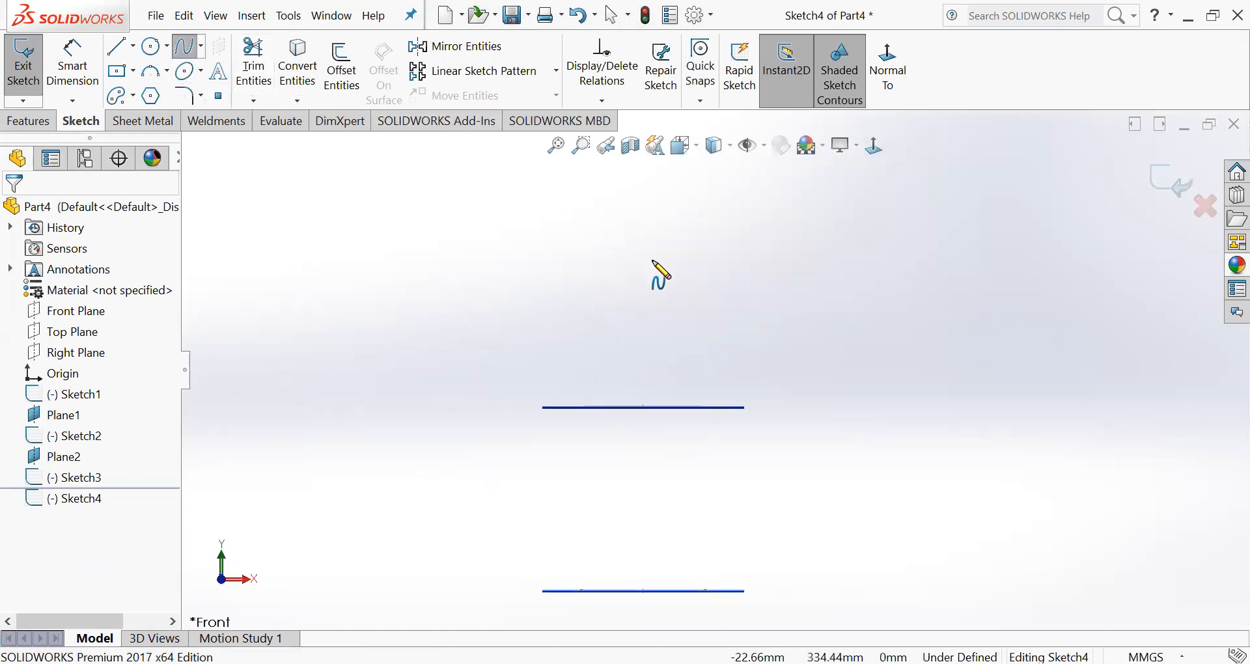
scroll(716, 286, "up", 4)
scroll(691, 482, "down", 2)
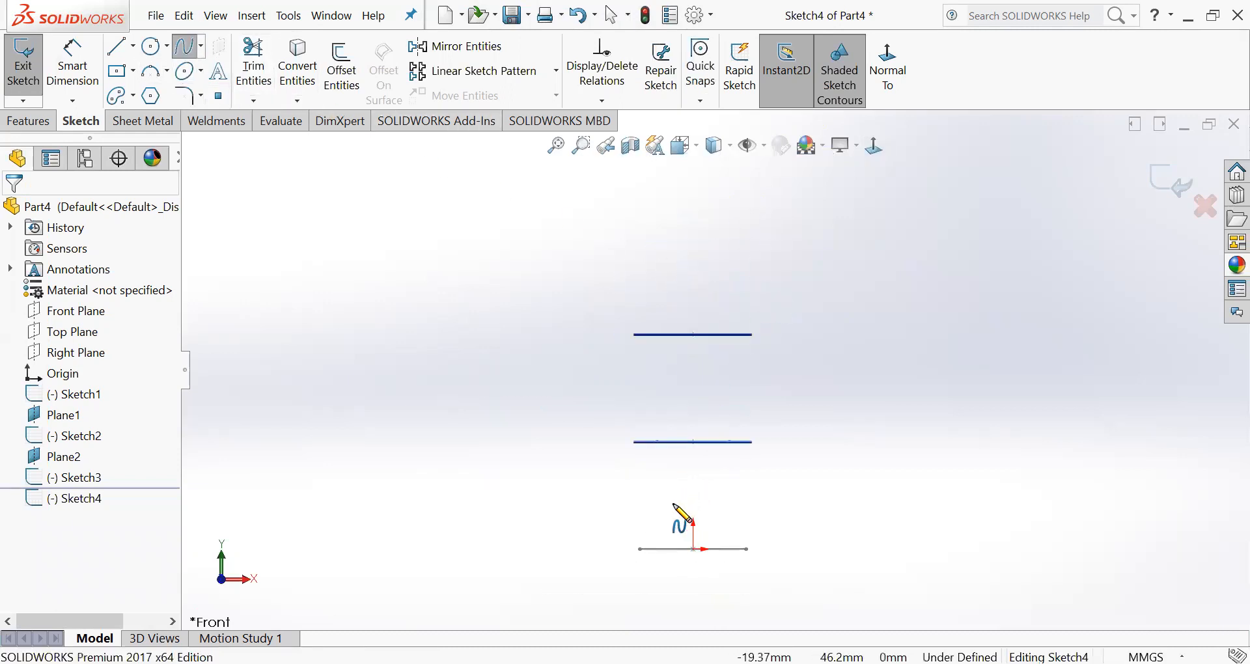
left_click(674, 504)
left_click(694, 453)
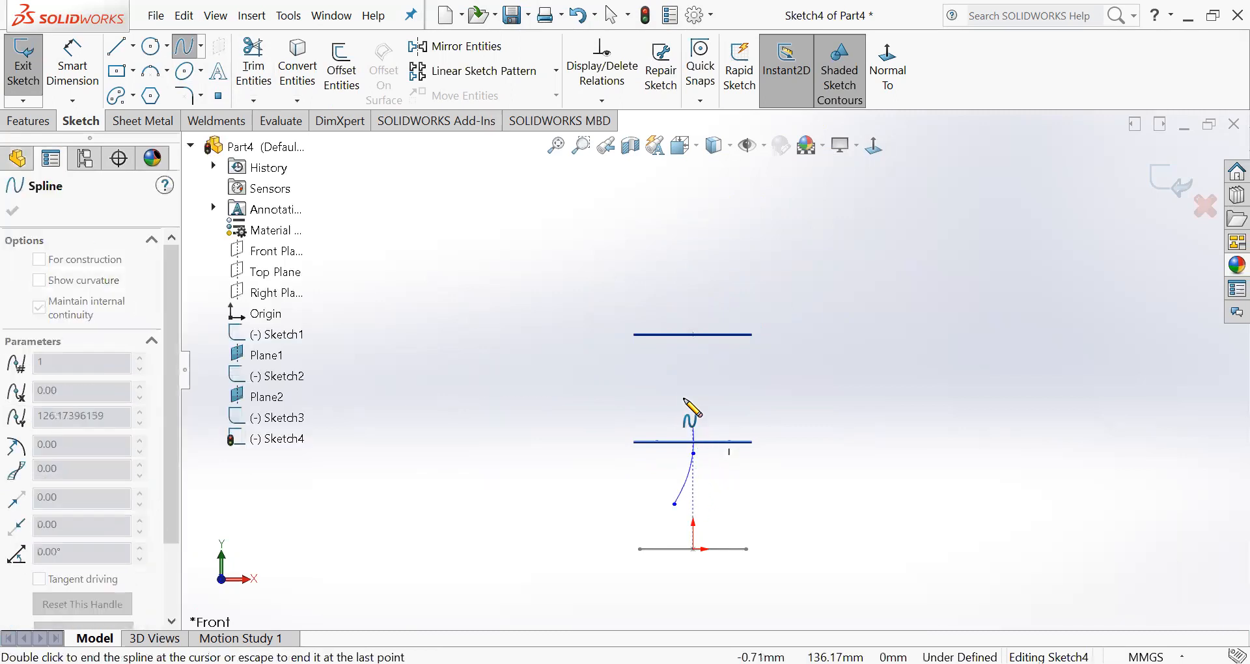
left_click(676, 368)
left_click(693, 293)
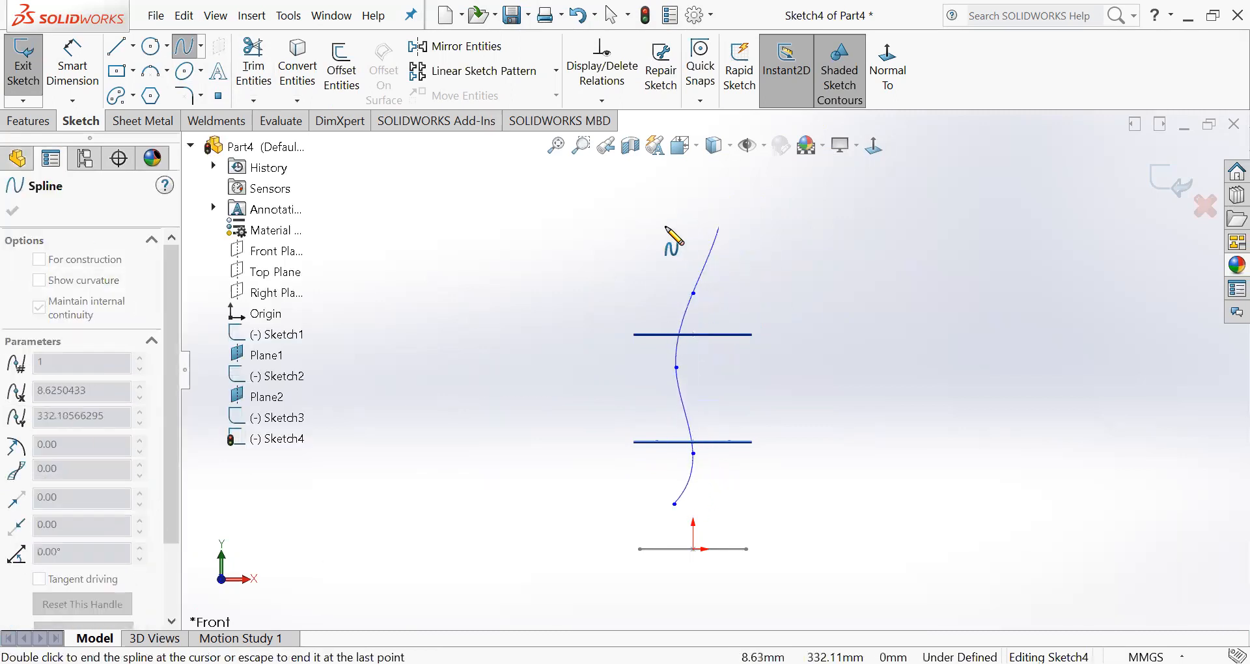
left_click(698, 246)
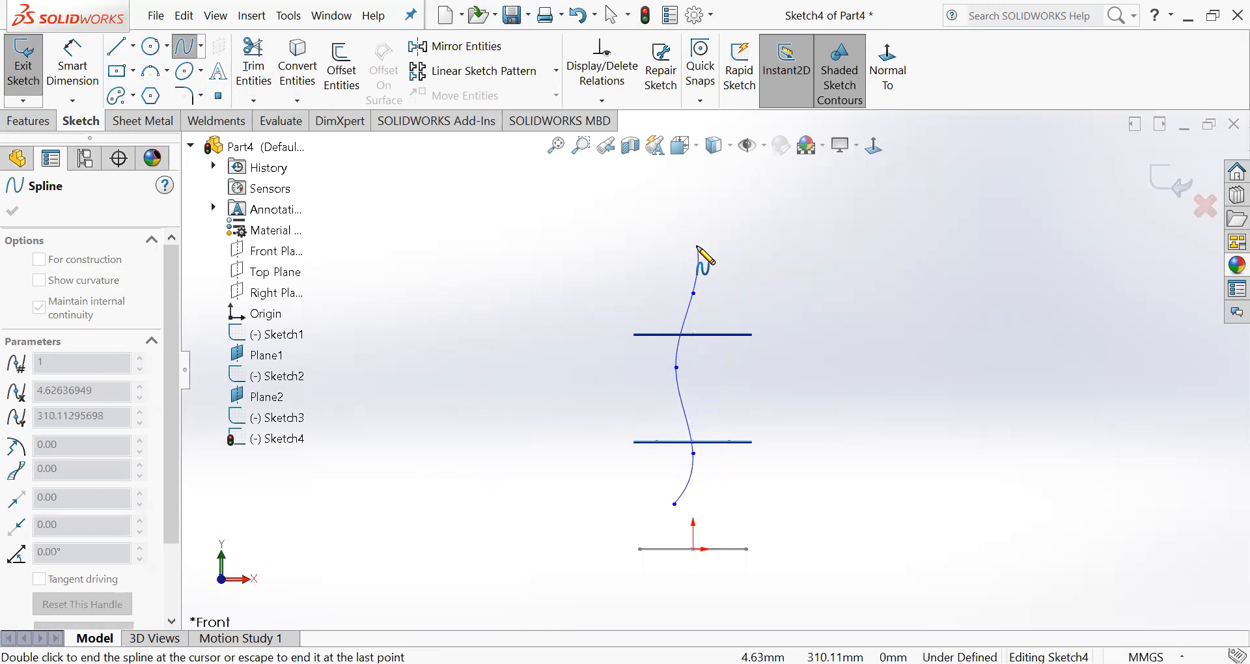
middle_click_drag(828, 307, 839, 356)
left_click(1169, 182)
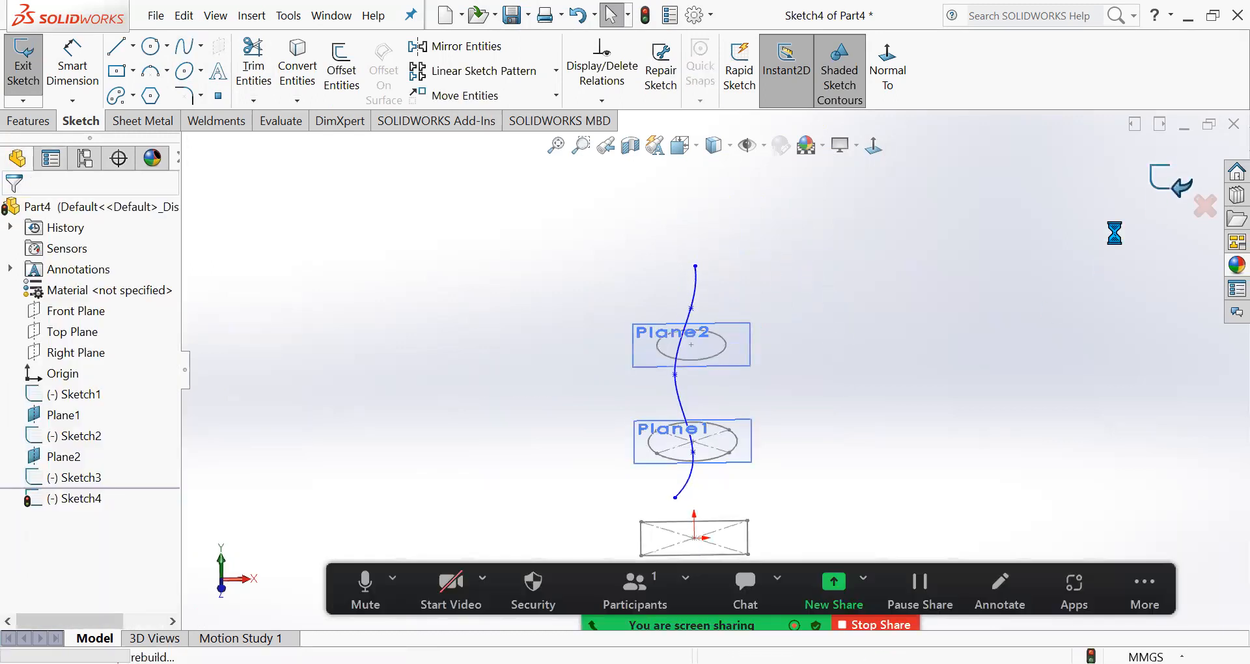
Start a Loft with the lower and upper circles as its profiles.
left_click(251, 15)
mouse_move(287, 56)
left_click(501, 132)
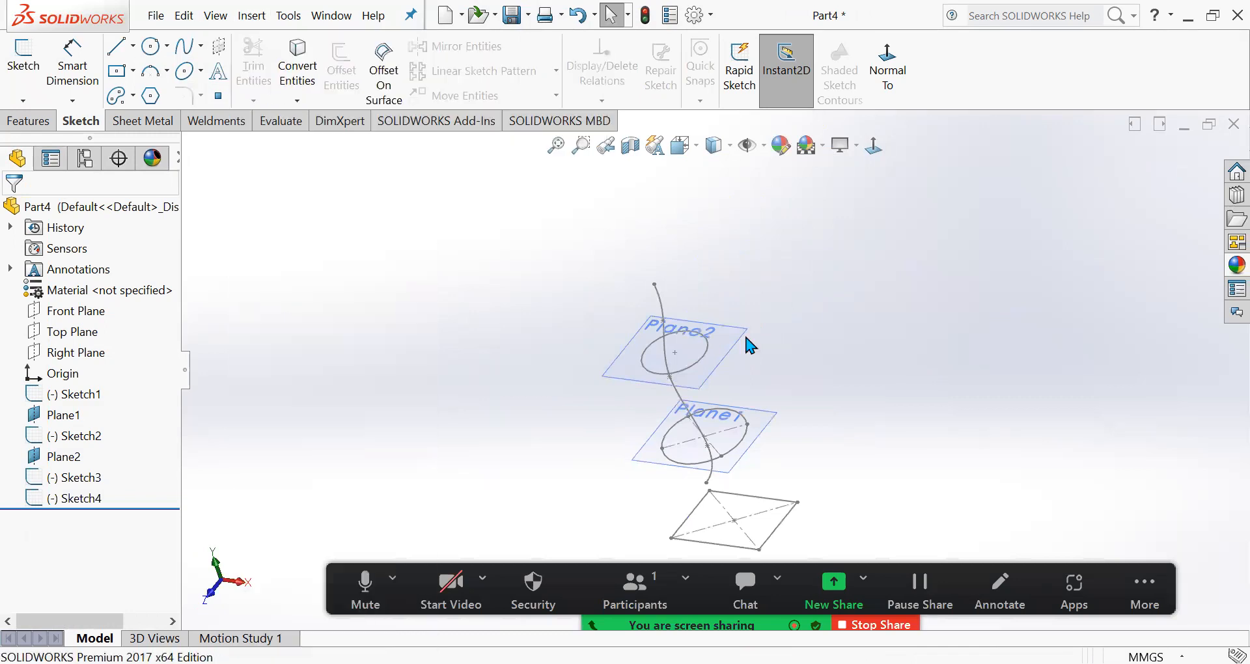
middle_click_drag(785, 328, 756, 431)
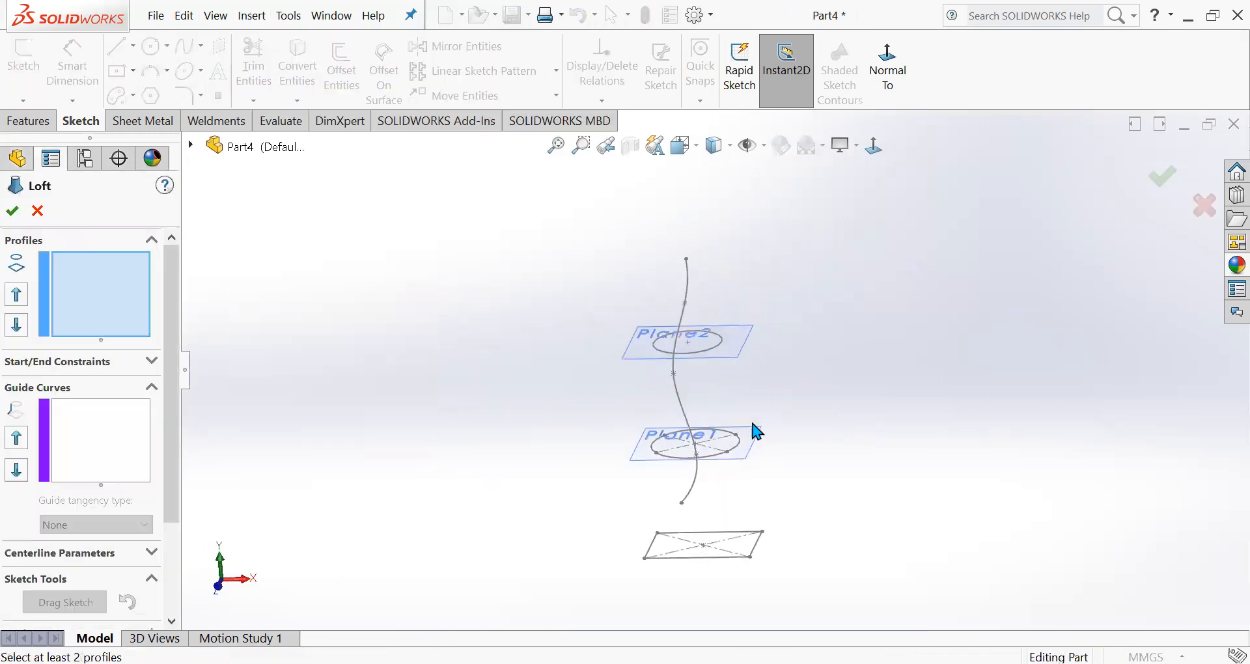
left_click(735, 461)
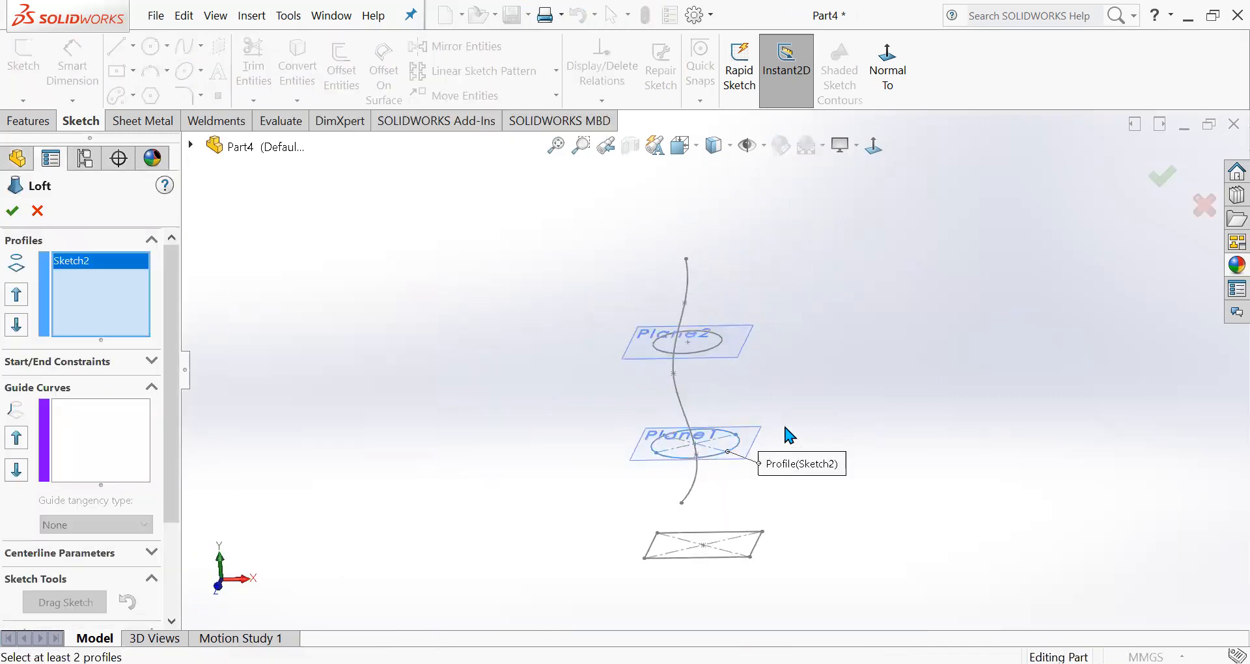
left_click(724, 354)
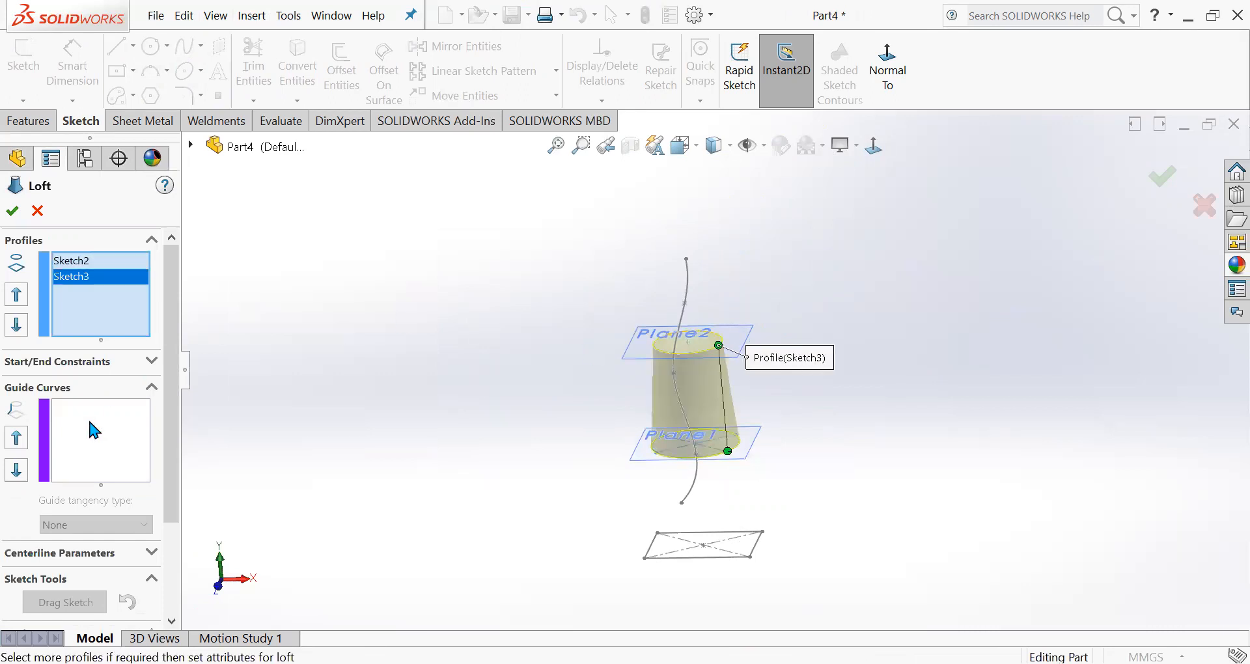
Try the spline as the loft's centerline, inspect the preview, and cancel the loft.
left_click(88, 555)
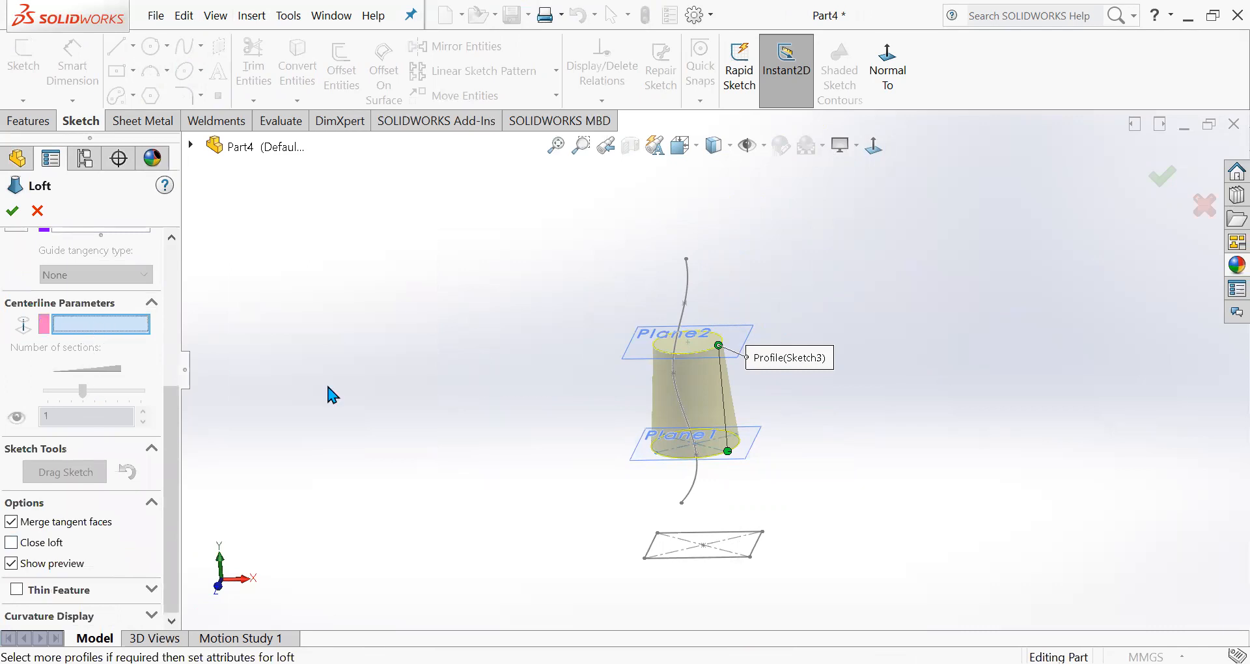
left_click(699, 475)
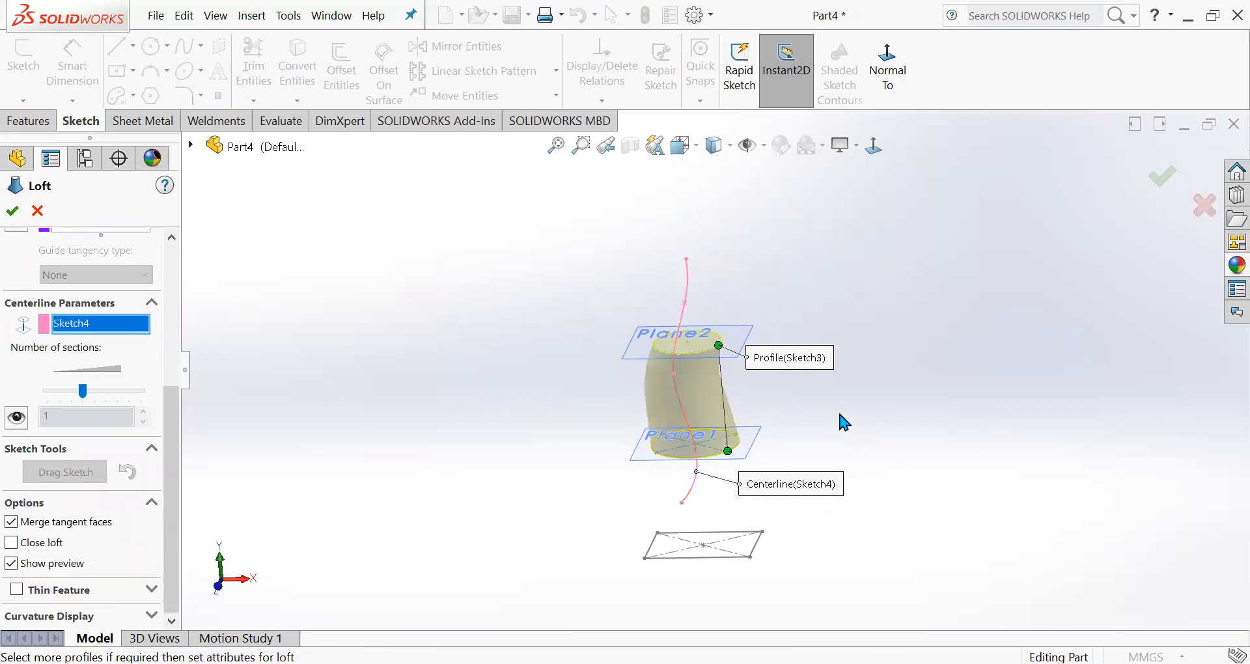
middle_click_drag(838, 416, 851, 373)
scroll(745, 426, "down", 3)
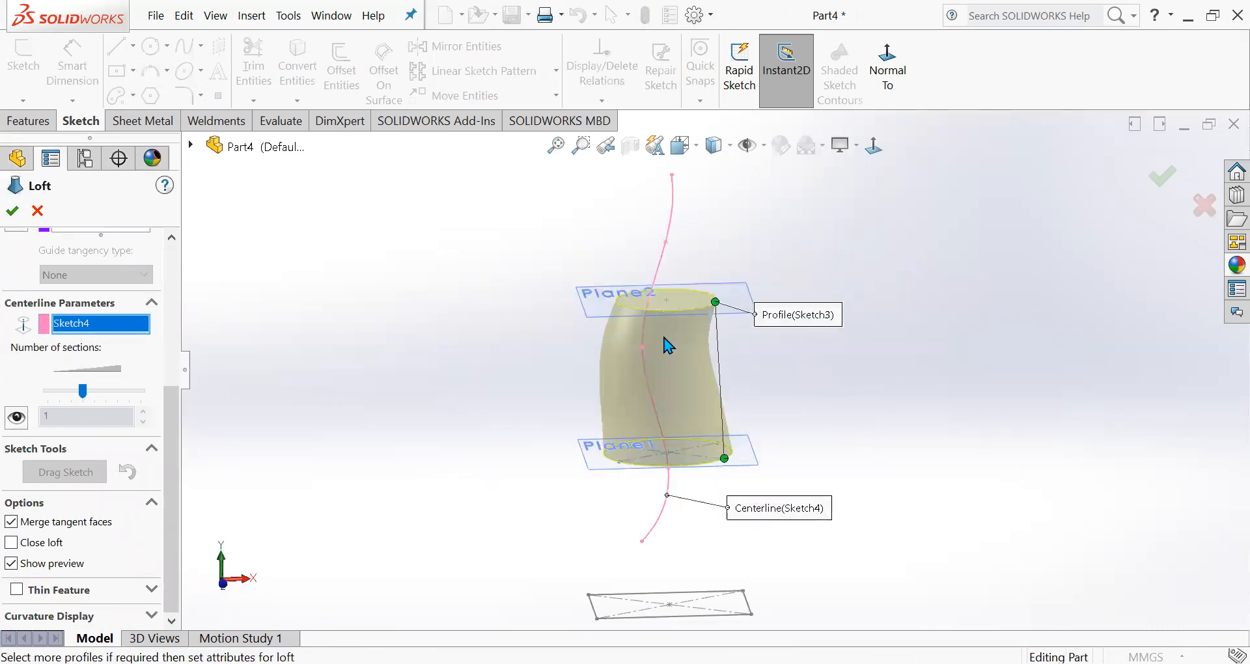
left_click(39, 212)
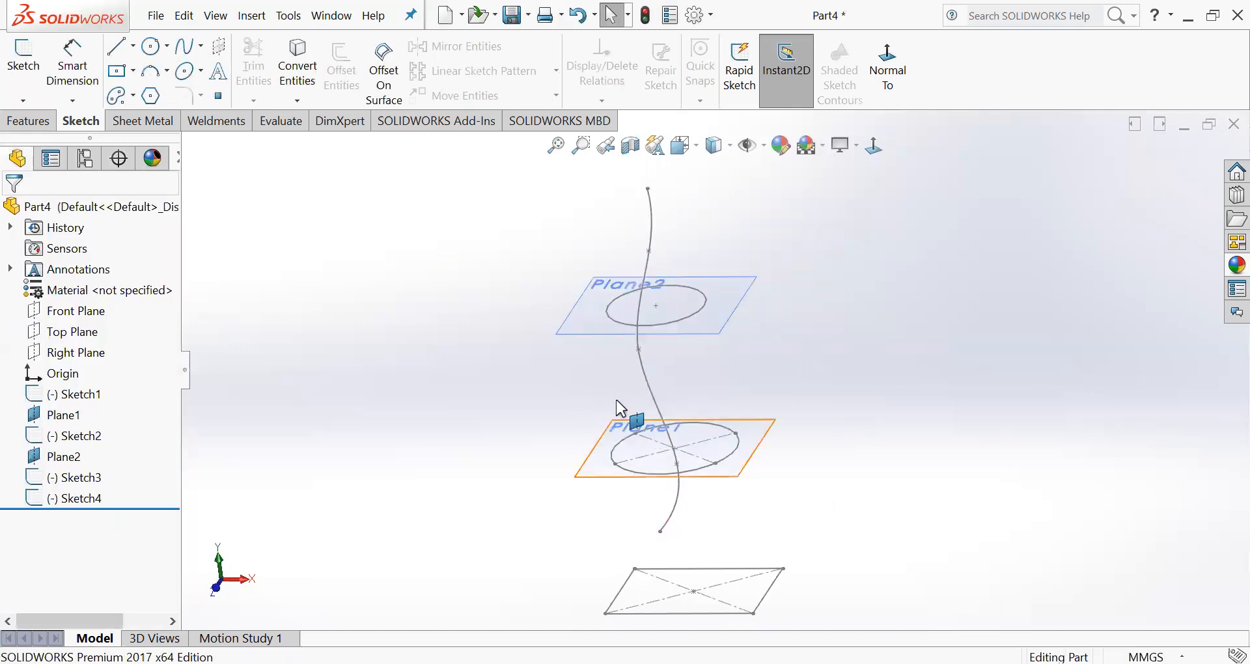
Hide the S-shaped spline sketch and open a new sketch on the Front Plane.
right_click(84, 498)
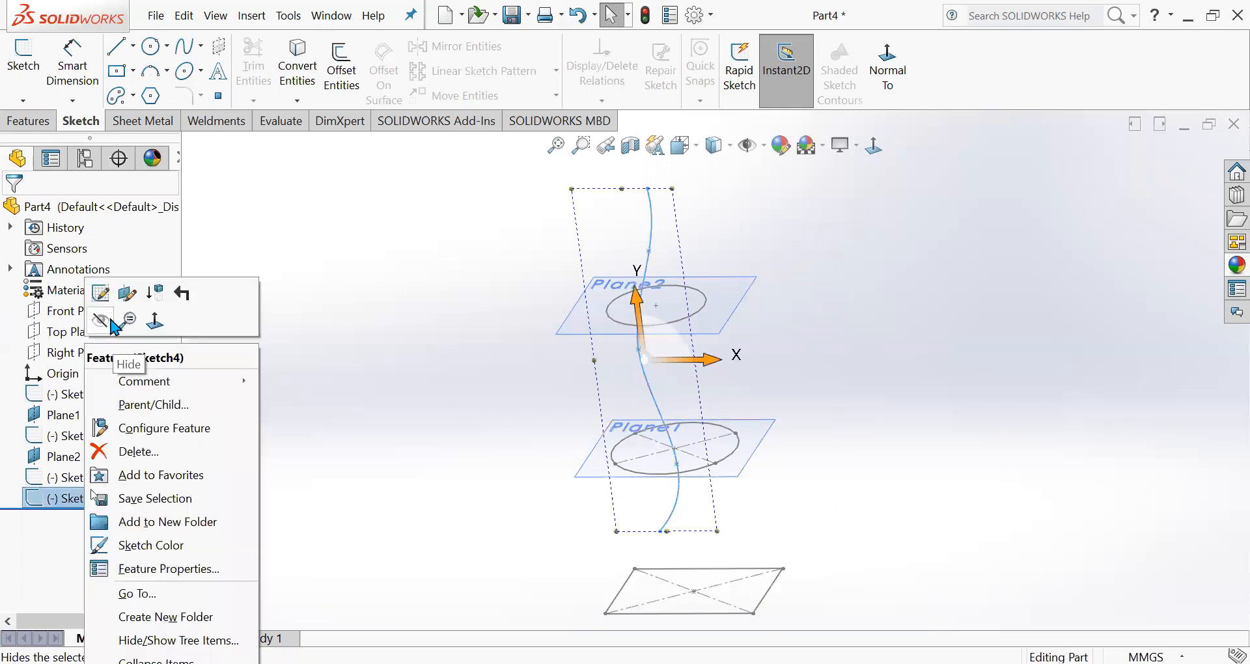
left_click(31, 54)
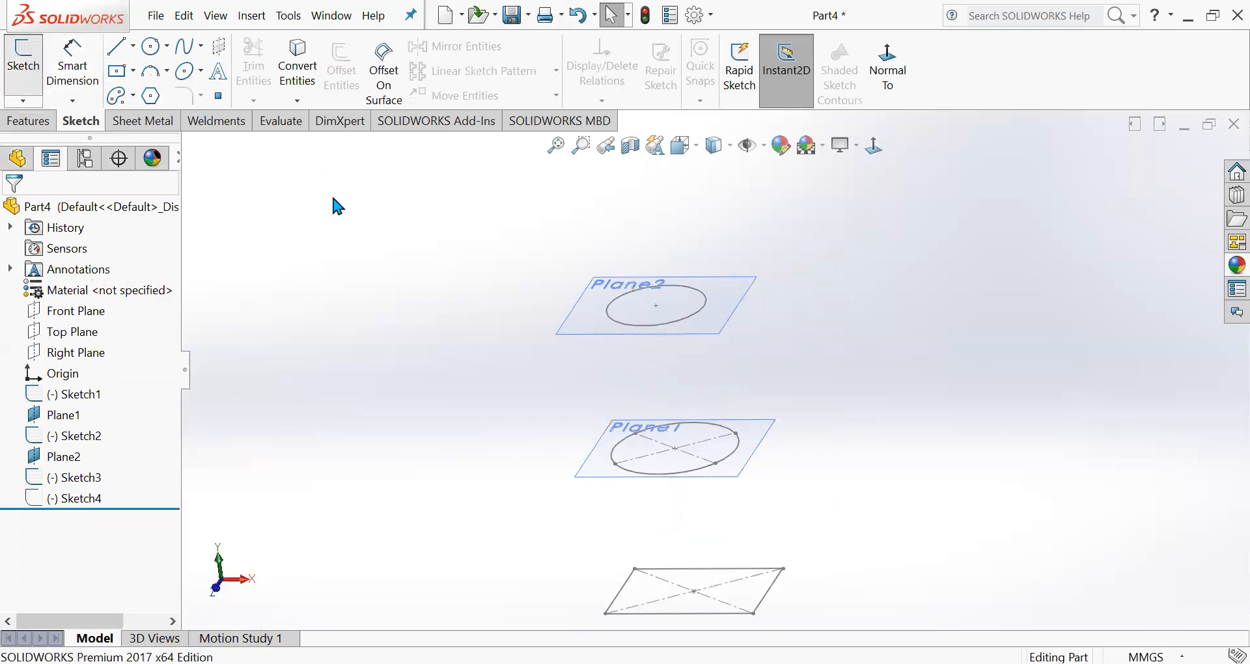
left_click(194, 148)
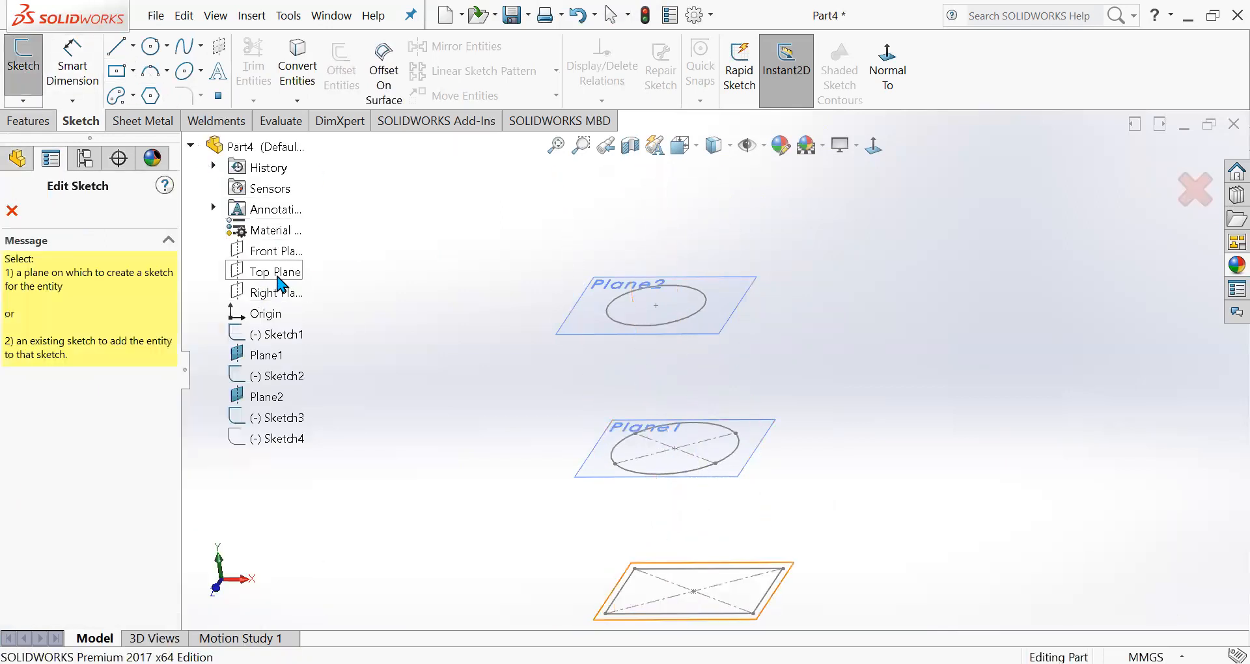
left_click(274, 246)
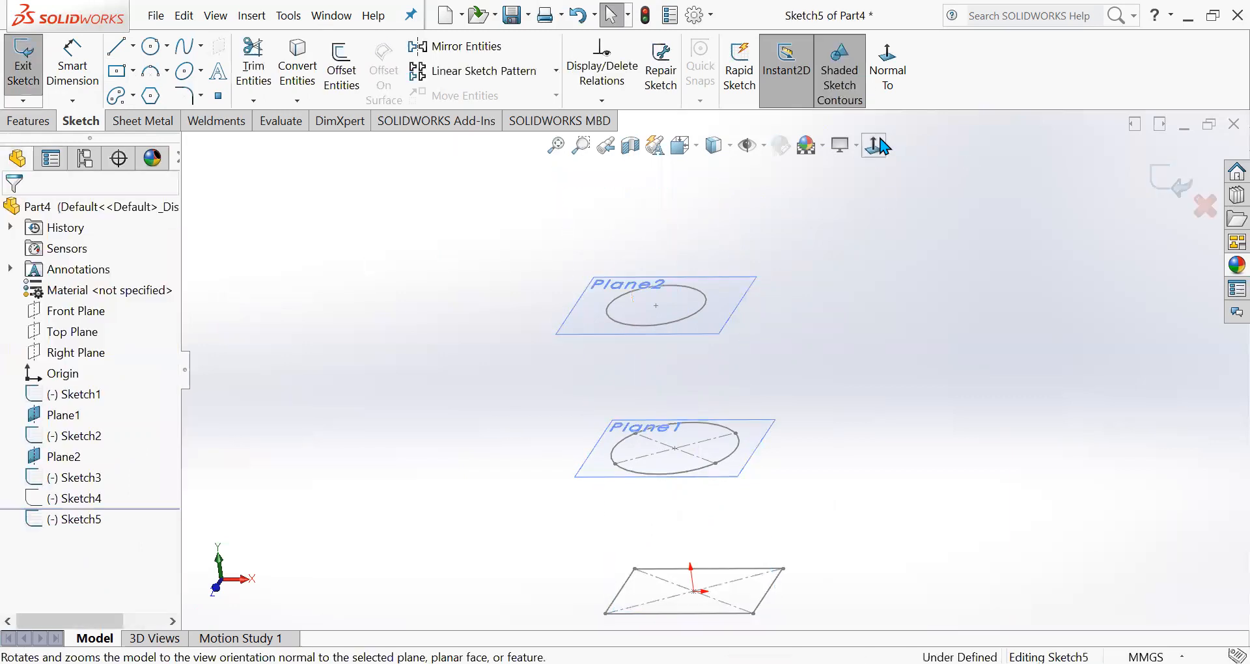
left_click(888, 65)
Draw a line about 110 mm long from the midpoint of the rectangle's left edge to the lower circle, and close the sketch.
mouse_move(709, 310)
middle_mouse_down()
mouse_move(720, 414)
mouse_move(731, 399)
mouse_move(723, 443)
mouse_move(770, 448)
middle_mouse_up()
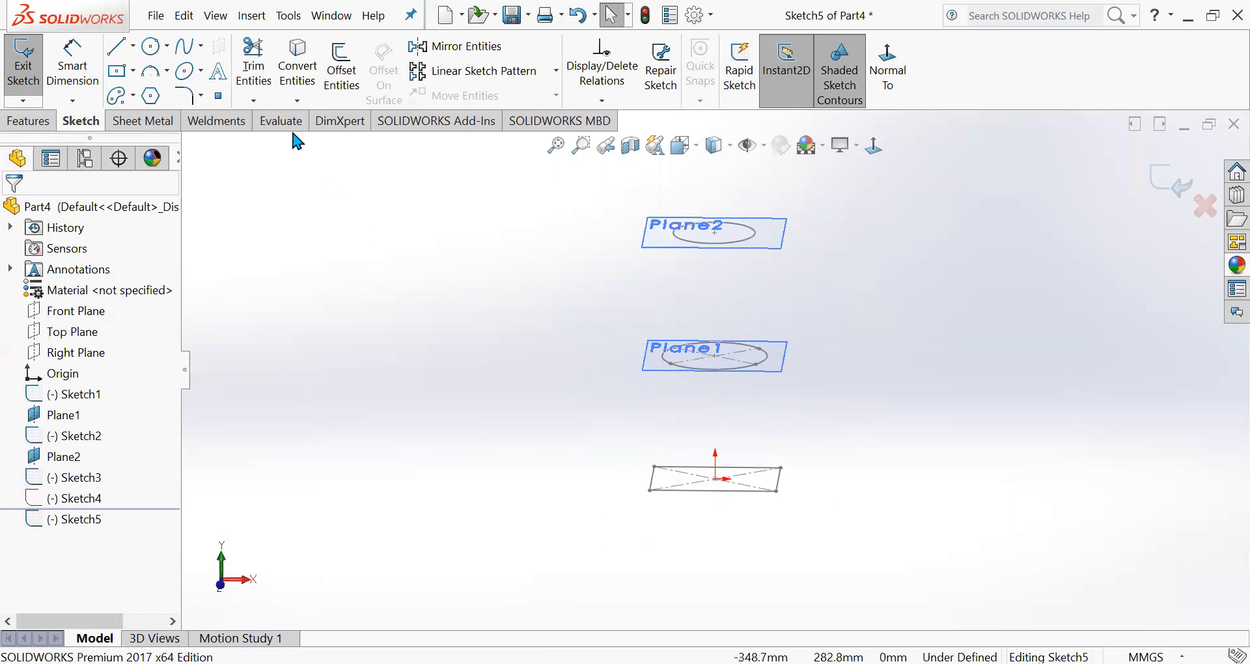
key("l")
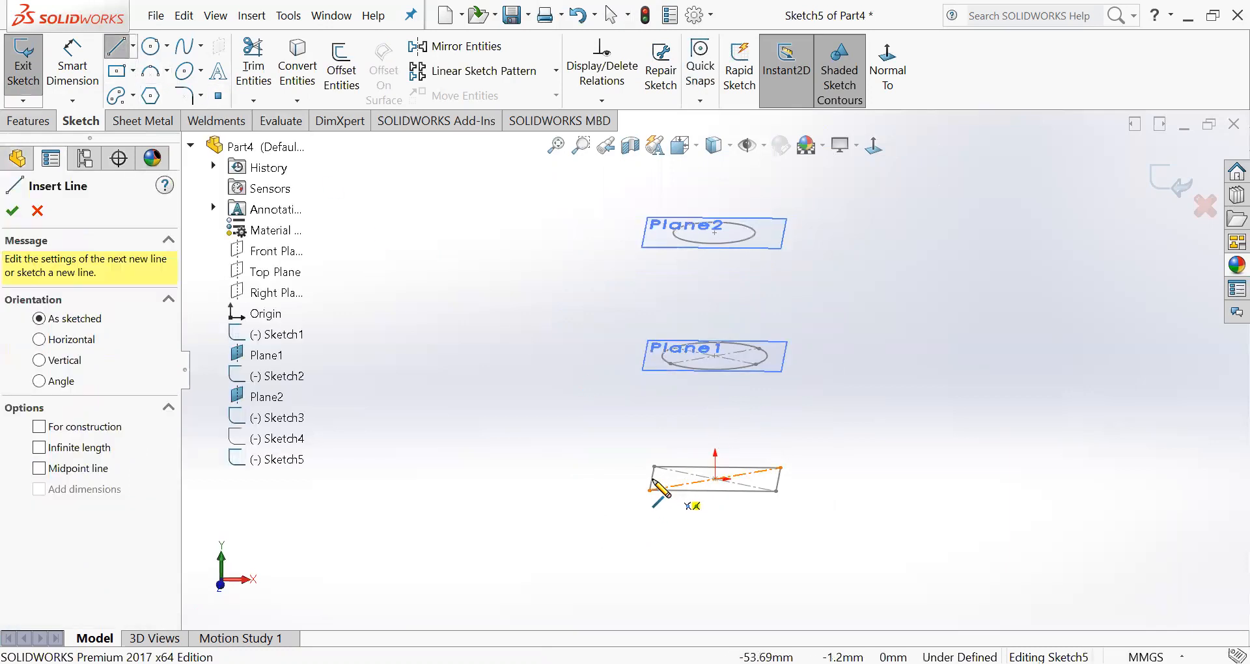
left_click(652, 479)
left_click(662, 357)
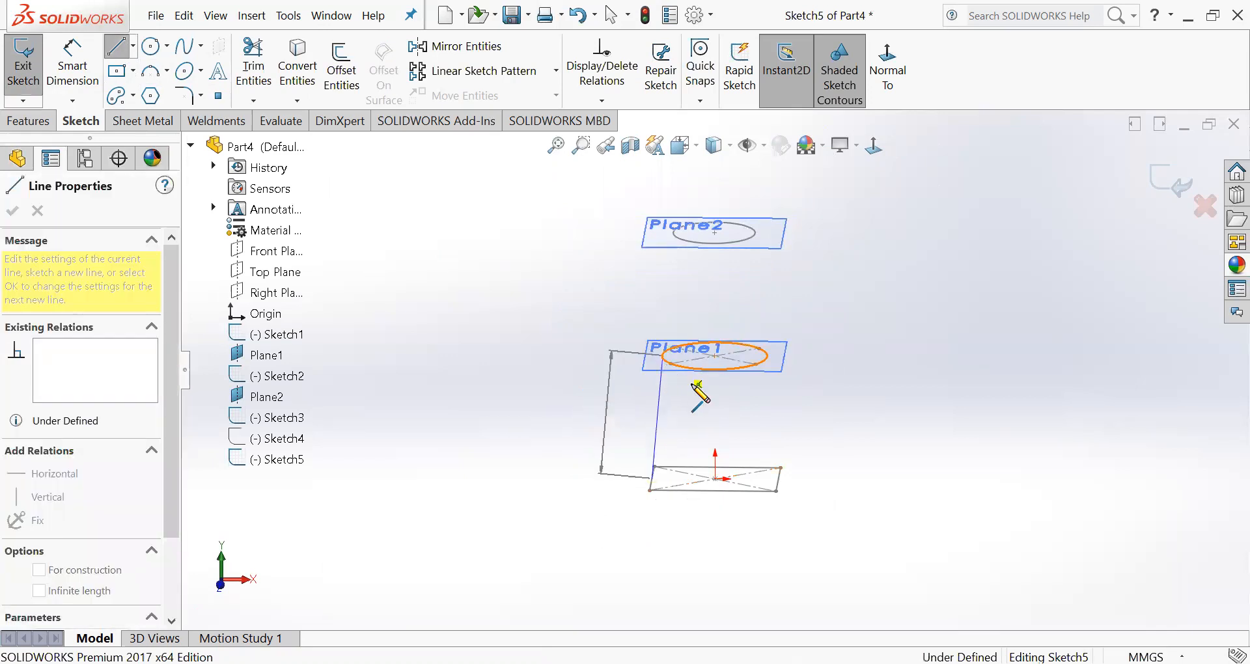
left_click(736, 402)
right_click(766, 409)
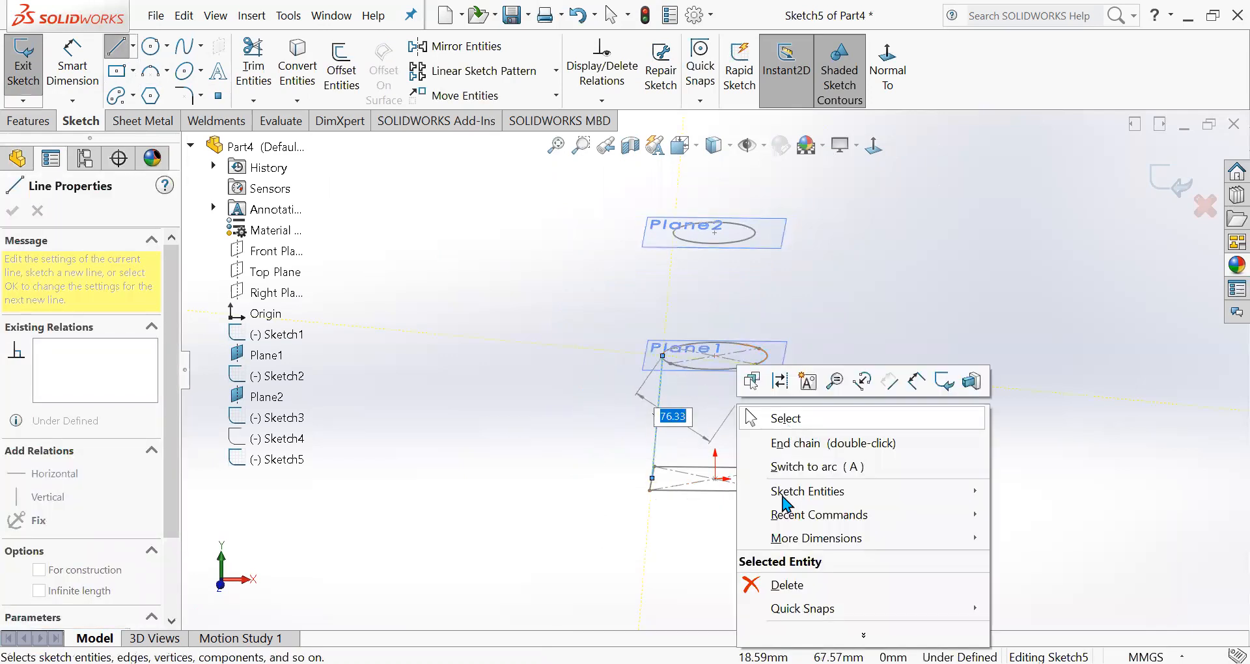
left_click(783, 419)
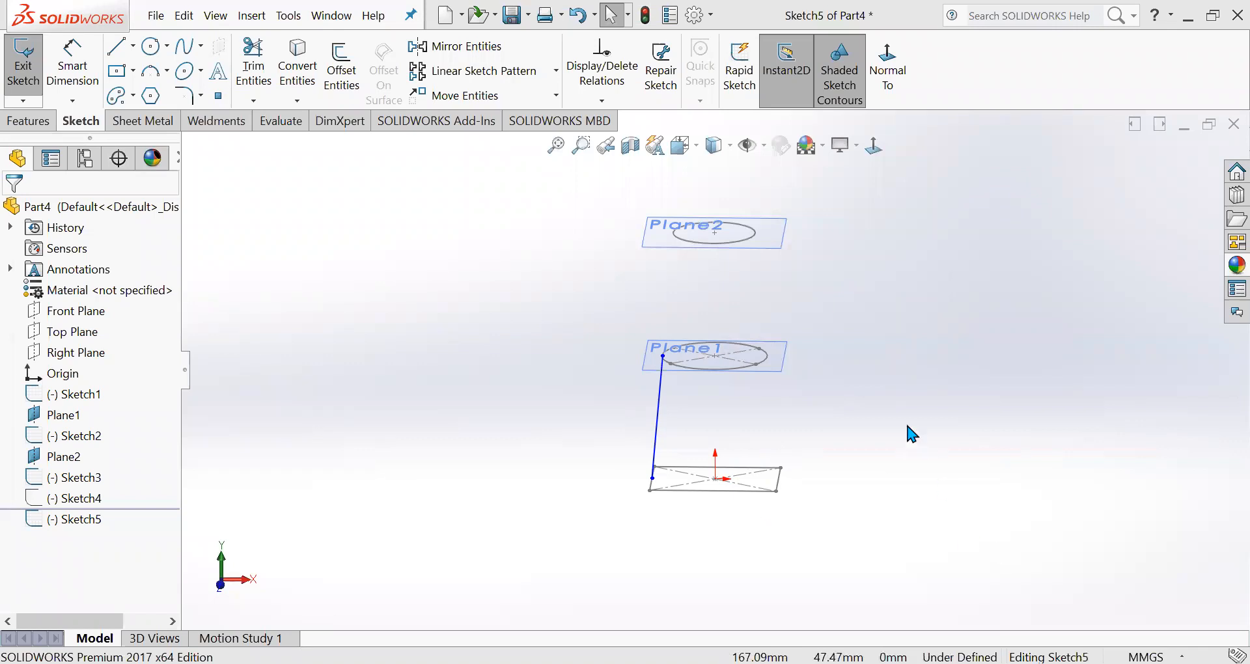
left_click(1152, 185)
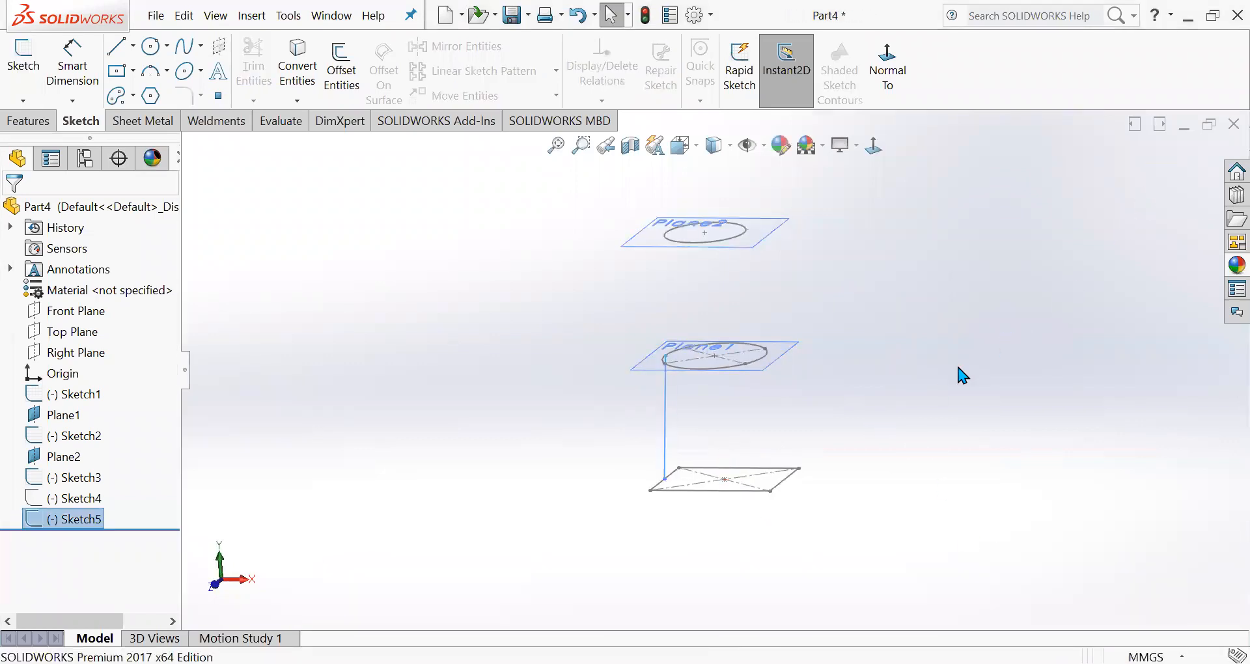
Open another new sketch on the Front Plane and view it face-on.
left_click(23, 59)
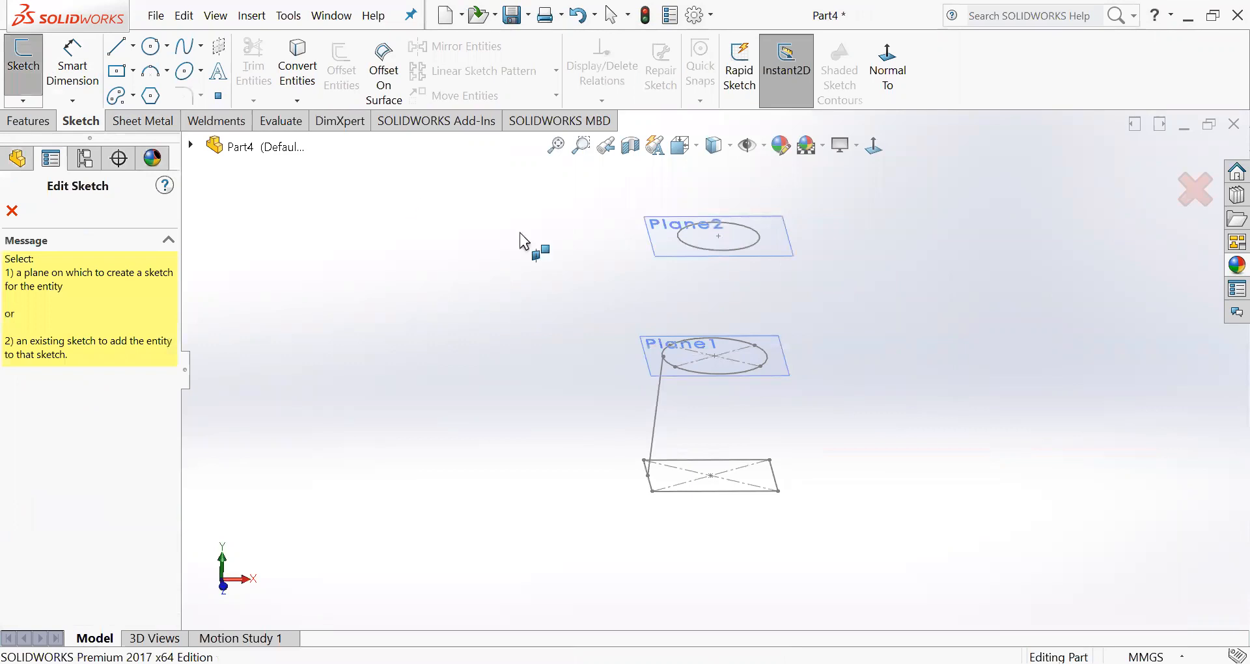
left_click(193, 147)
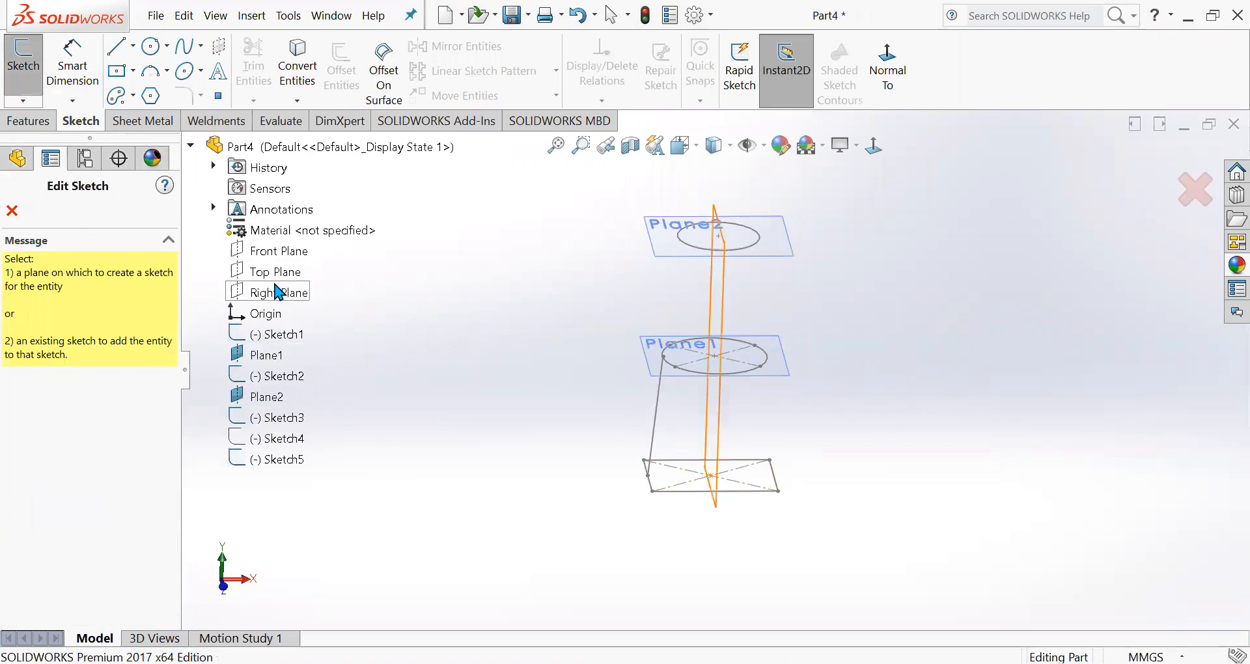
left_click(280, 256)
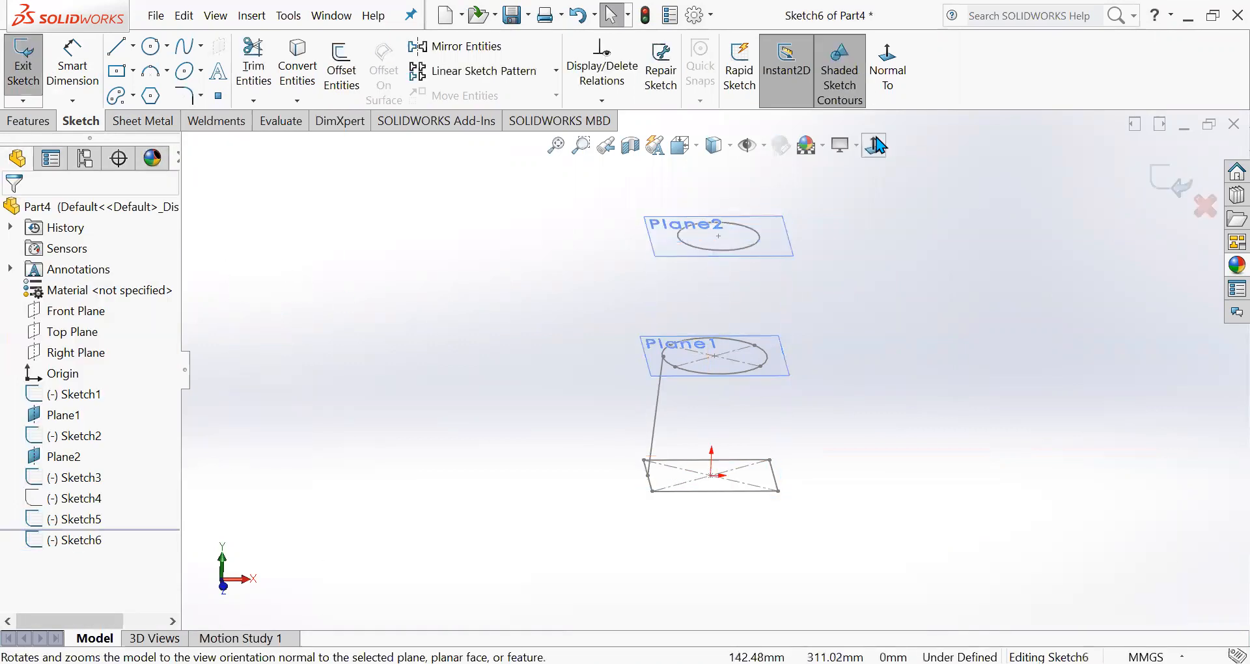
Draw a four-point wavy spline from the rectangle's right edge up to the lower offset plane, just outside the circle.
left_click(184, 52)
scroll(706, 260, "down", 2)
scroll(711, 263, "up", 6)
scroll(787, 480, "down", 2)
left_click(771, 509)
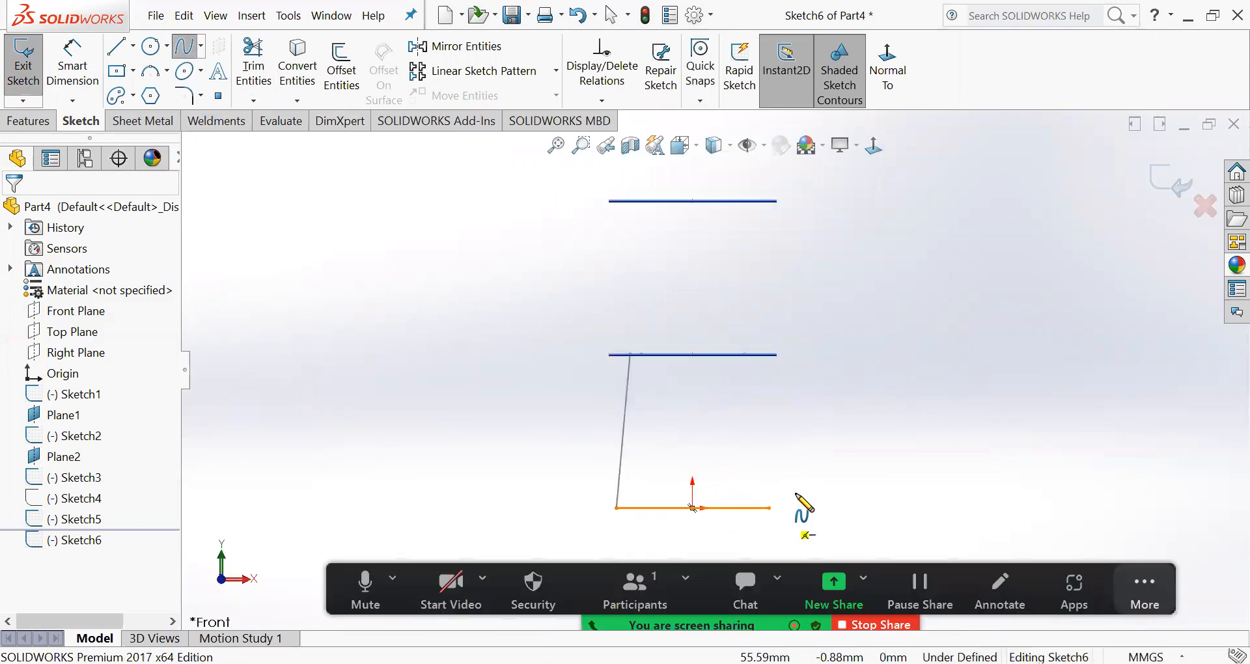
left_click(791, 464)
left_click(770, 402)
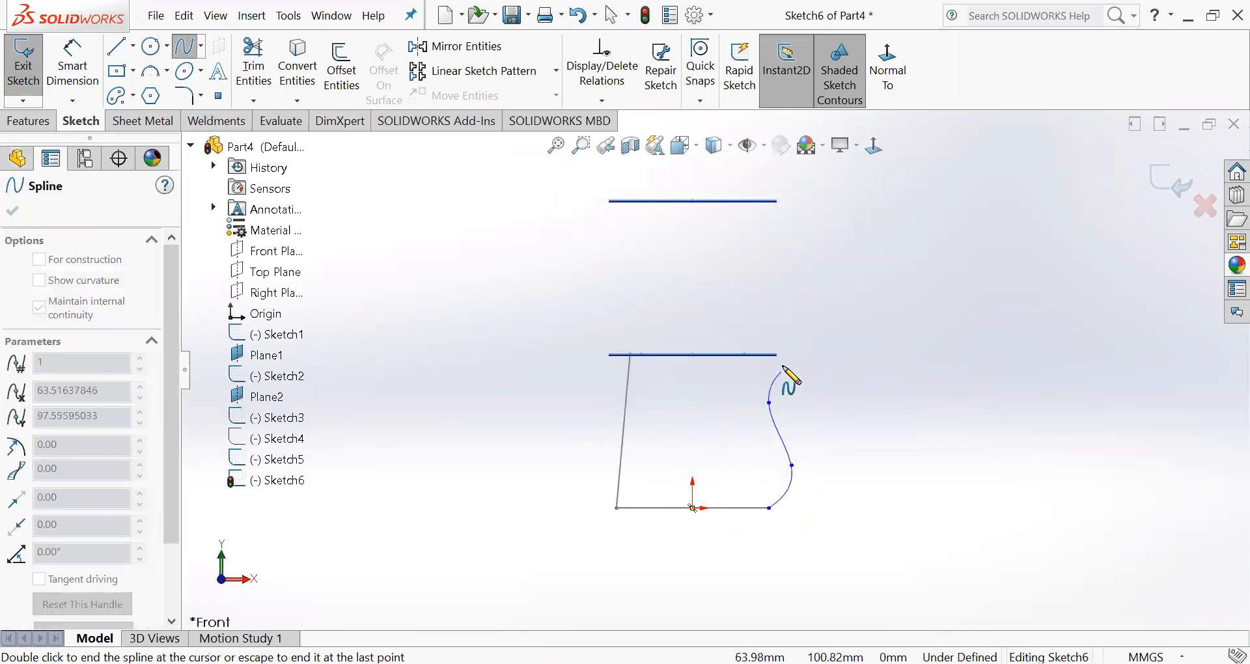
double_click(772, 355)
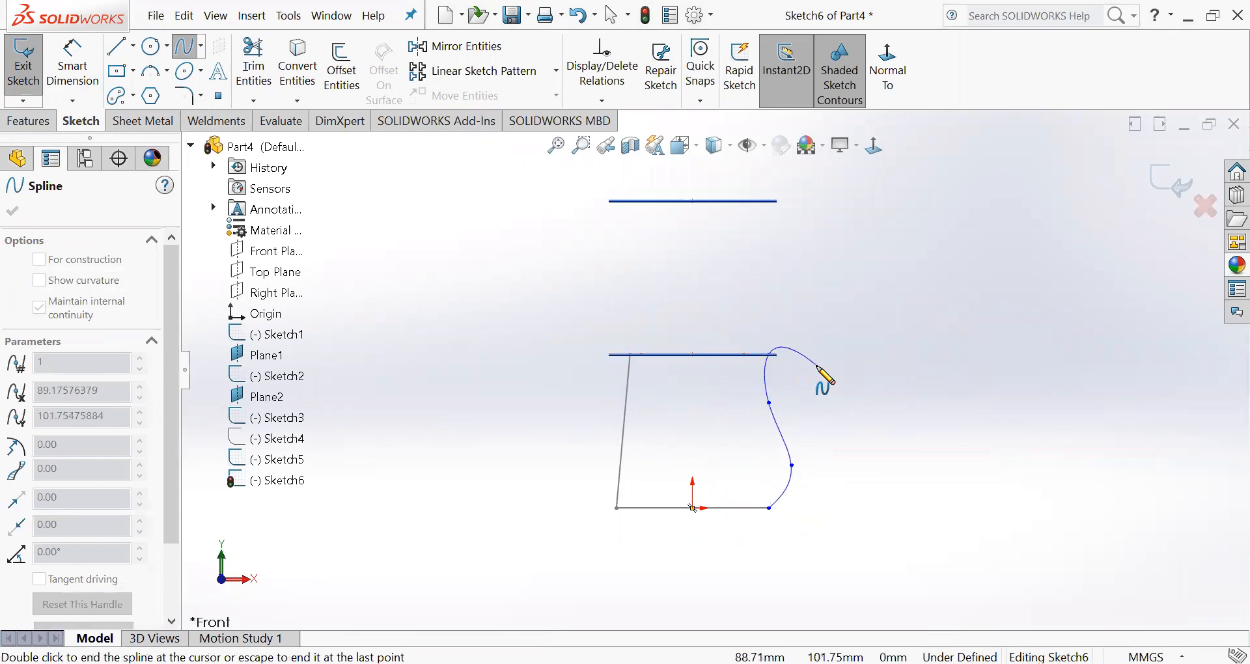
key("Escape")
Add a Pierce relation between the spline's upper endpoint and the lower circle.
middle_click_drag(836, 405, 829, 438)
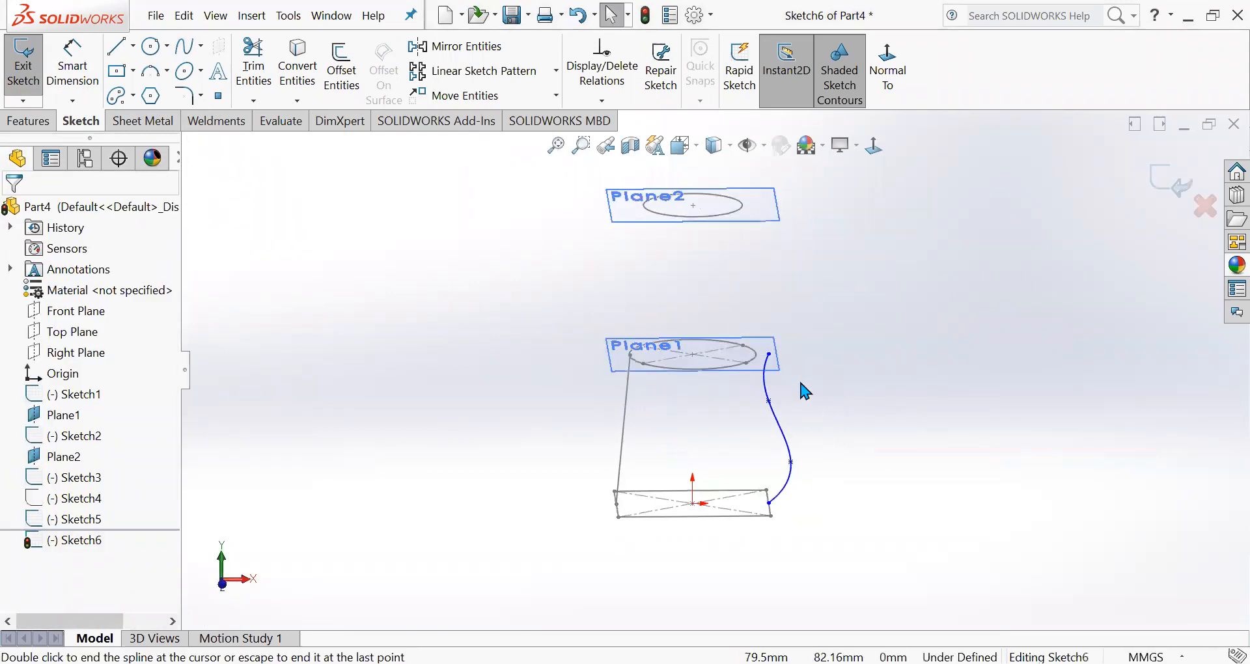
scroll(781, 372, "down", 2)
left_click(756, 350)
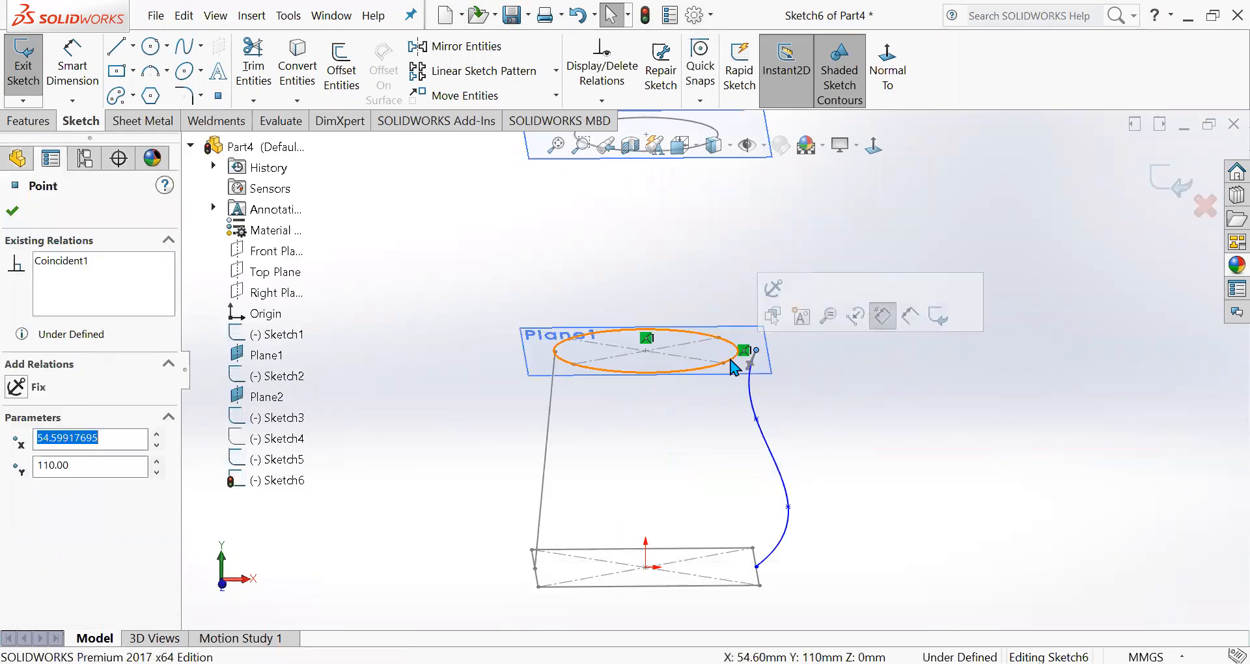
left_click(709, 367, "ctrl")
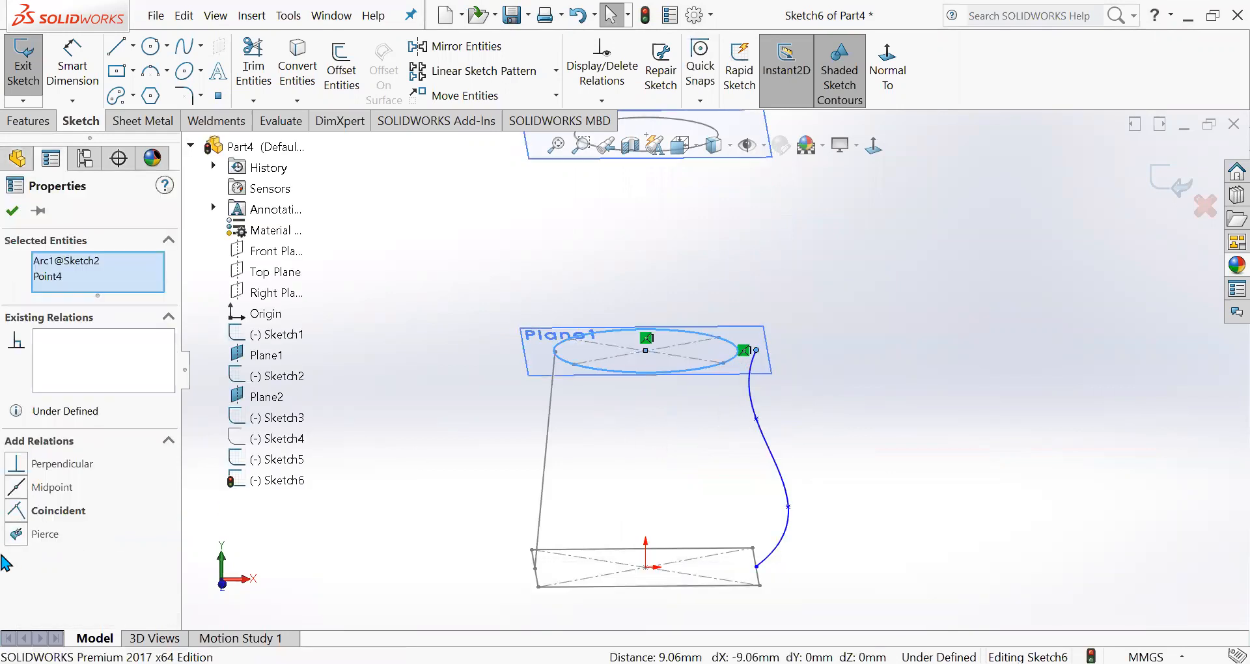
left_click(18, 546)
scroll(860, 301, "up", 2)
scroll(748, 480, "down", 2)
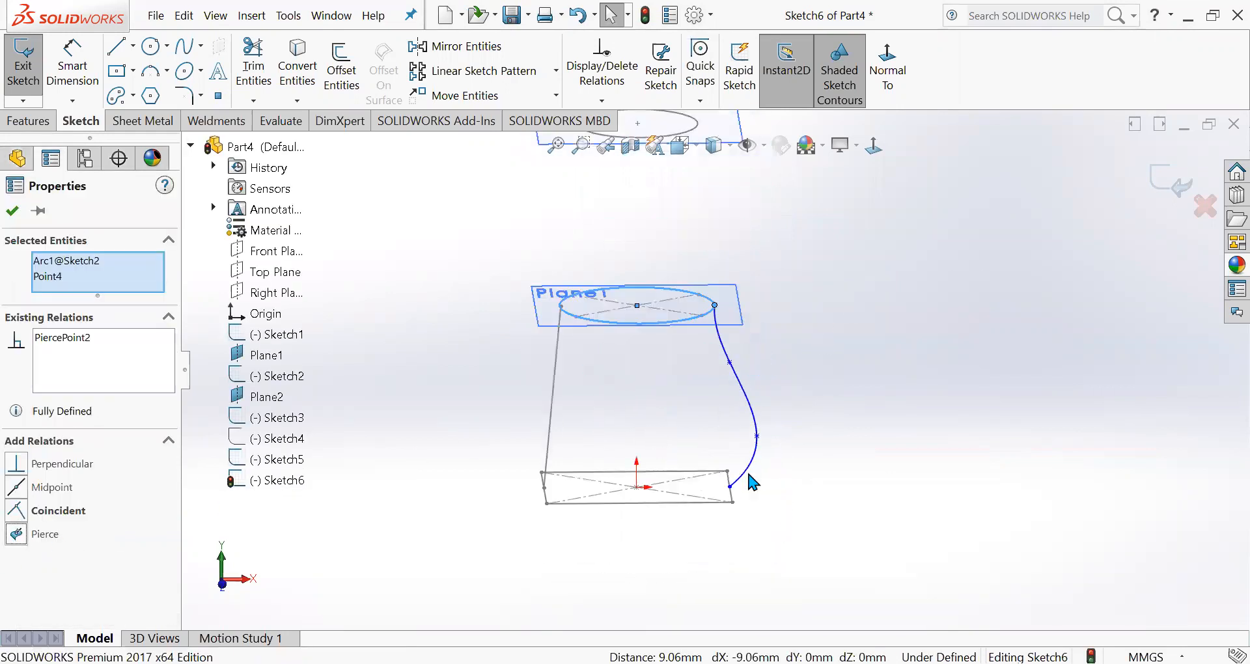
Add a Pierce relation between the spline's lower endpoint and the rectangle's right edge, and close the sketch.
scroll(722, 485, "down", 2)
left_click(718, 487)
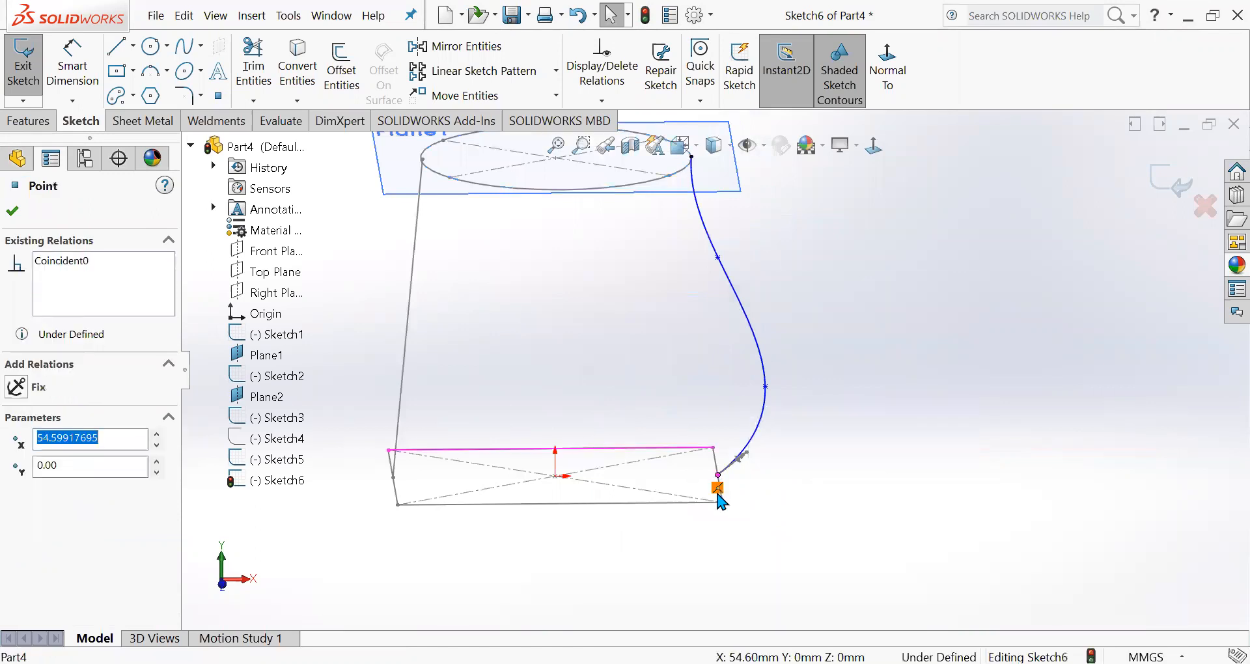
left_click(716, 466, "ctrl")
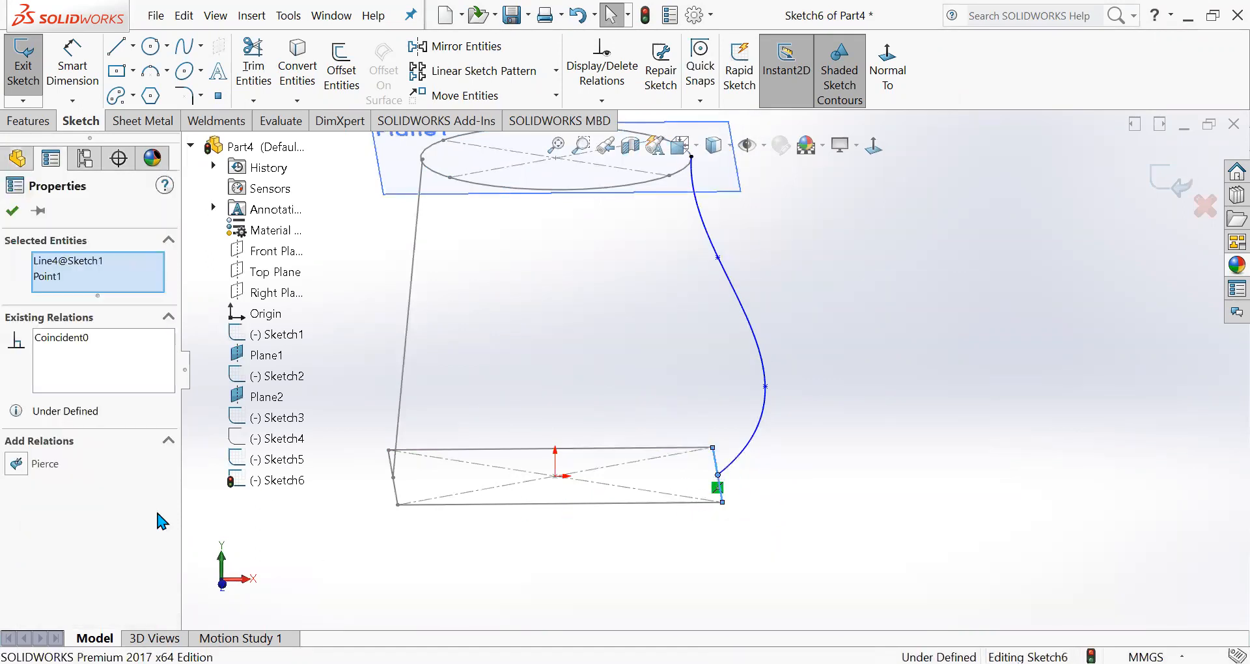
left_click(17, 463)
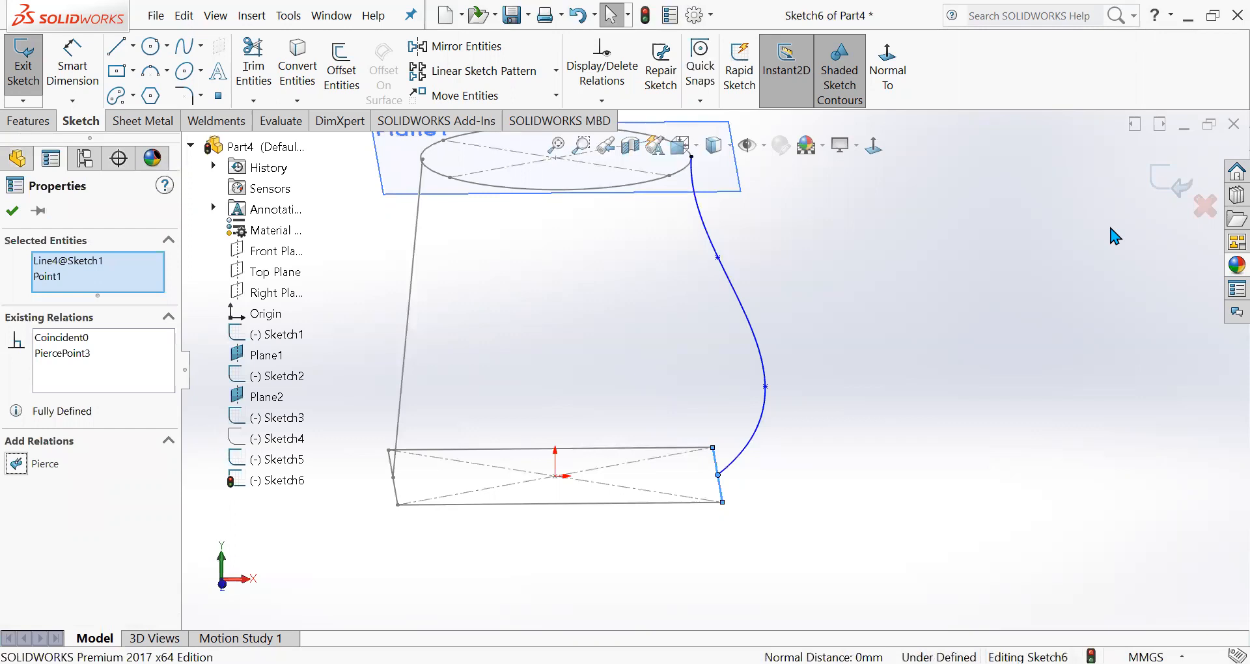
left_click(1163, 193)
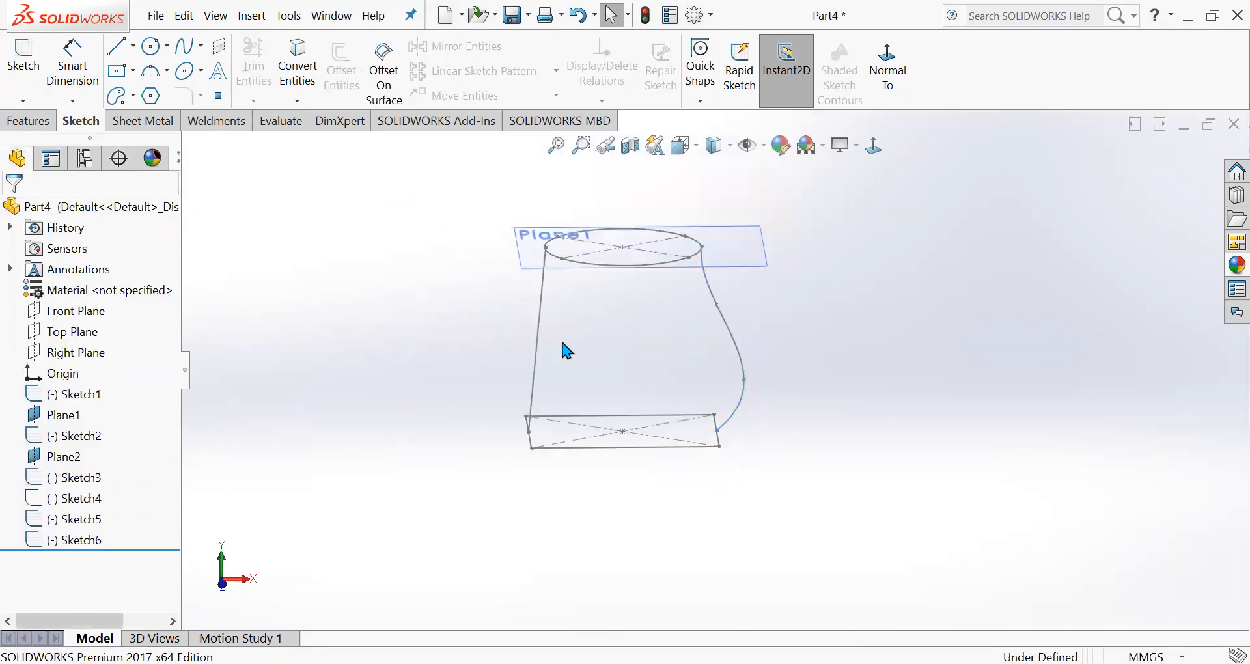
Reopen the straight guide line's sketch and add a Pierce relation between the line's upper endpoint and the circle.
left_click(541, 308)
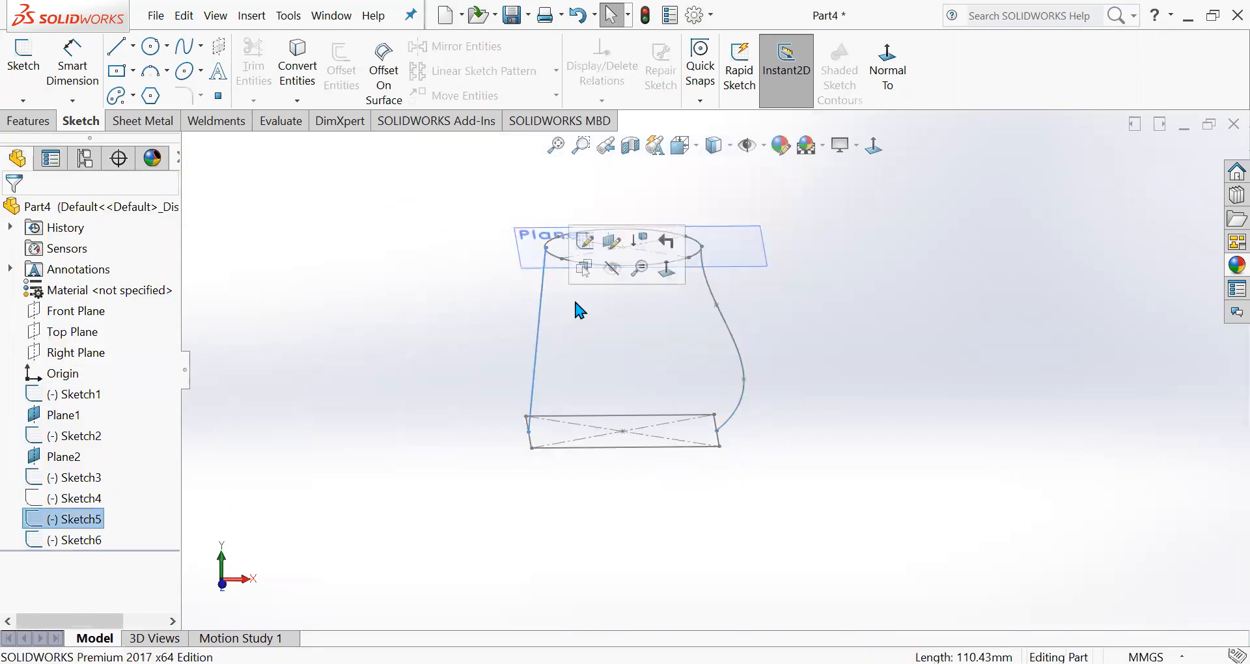
left_click(590, 250)
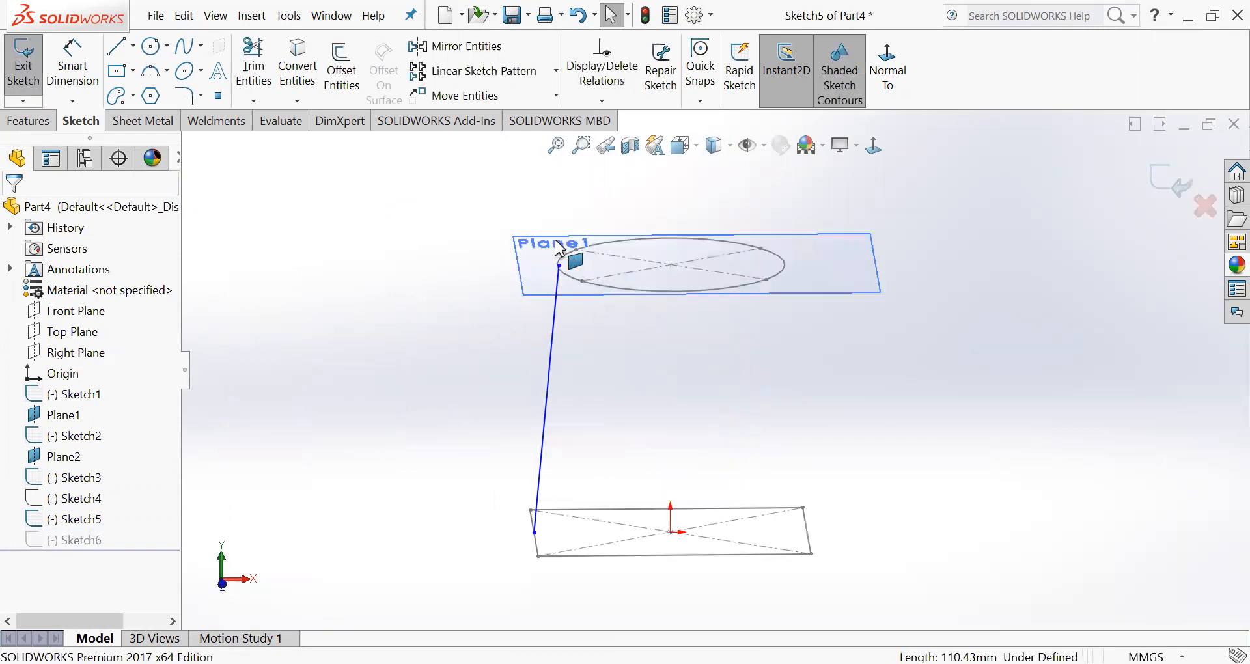
left_click(568, 277)
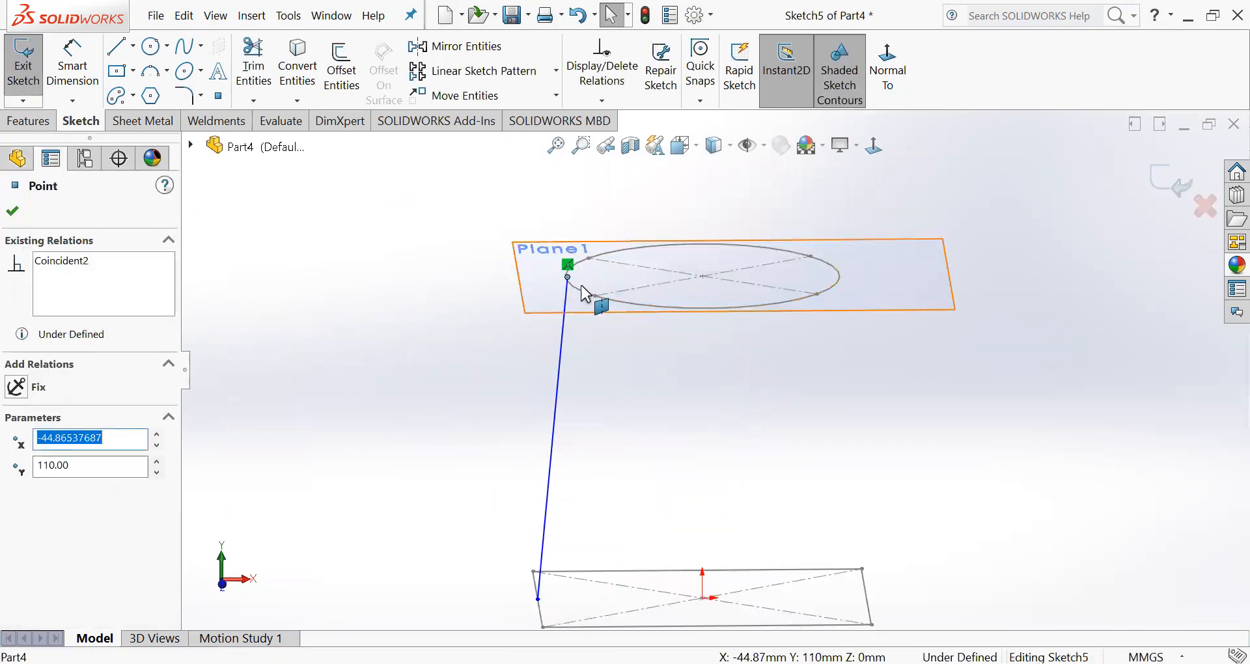
left_click(584, 299, "ctrl")
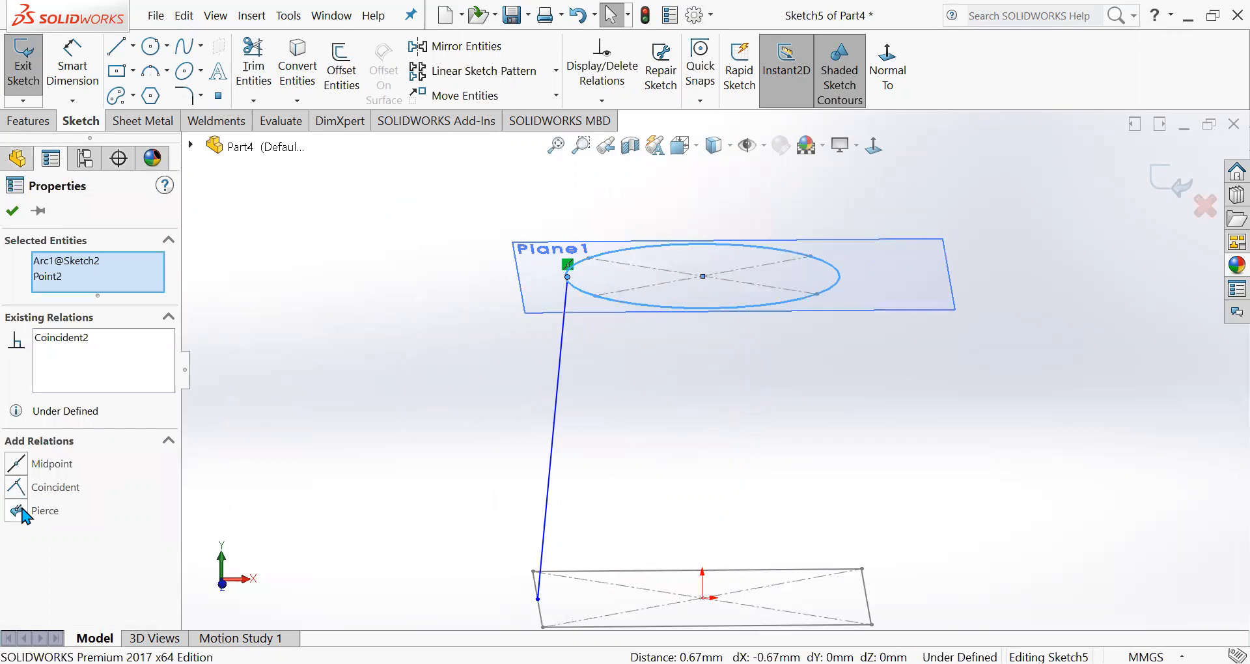
left_click(17, 510)
scroll(734, 236, "up", 5)
scroll(675, 448, "down", 5)
Add a Pierce relation between the guide line's lower endpoint and the rectangle's left edge, and inspect the joint.
left_click(621, 456)
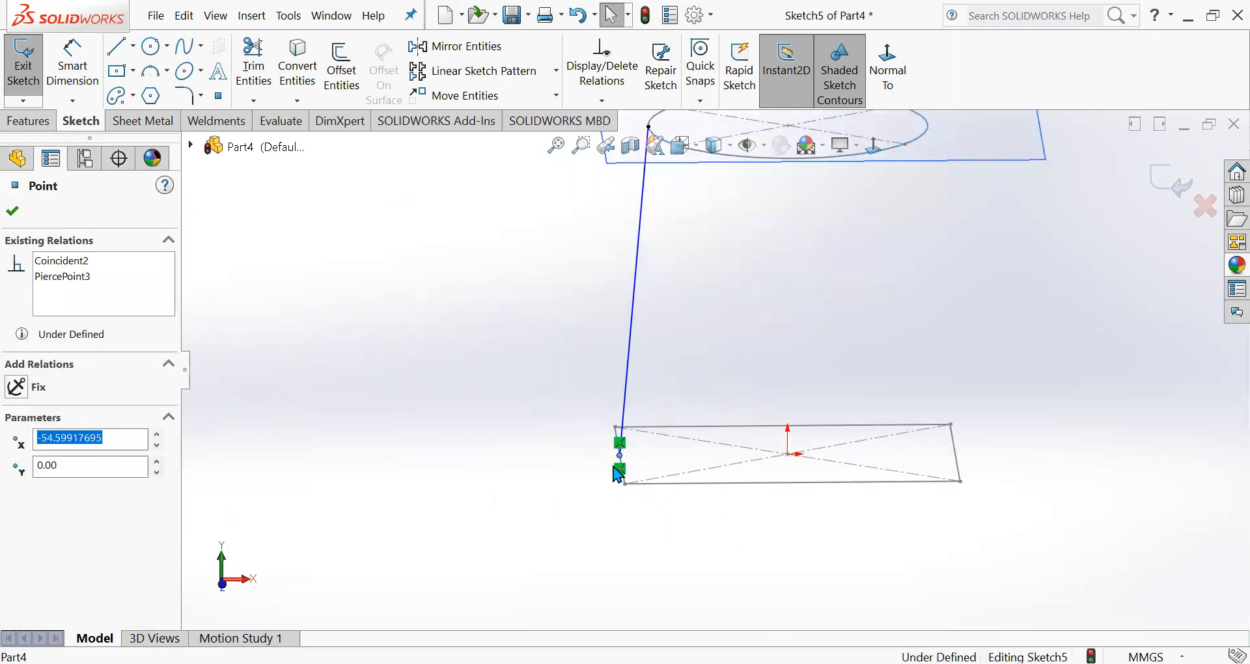
scroll(623, 488, "down", 2)
scroll(626, 487, "down", 2)
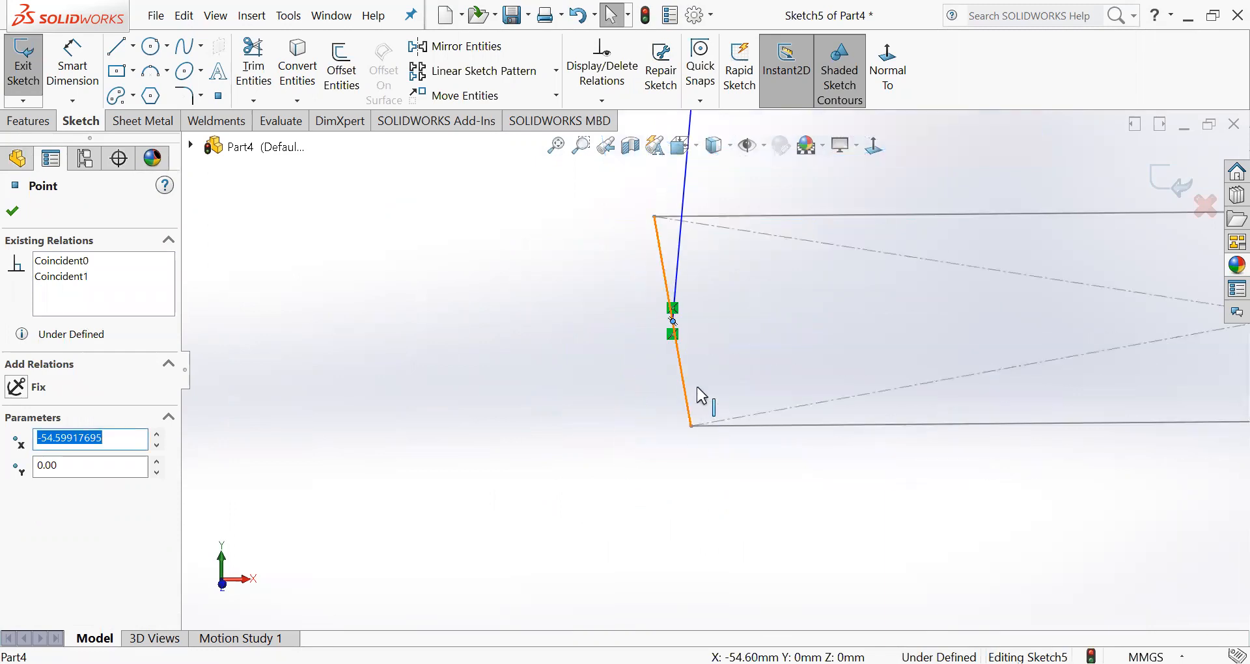
left_click(680, 377, "ctrl")
left_click(432, 439)
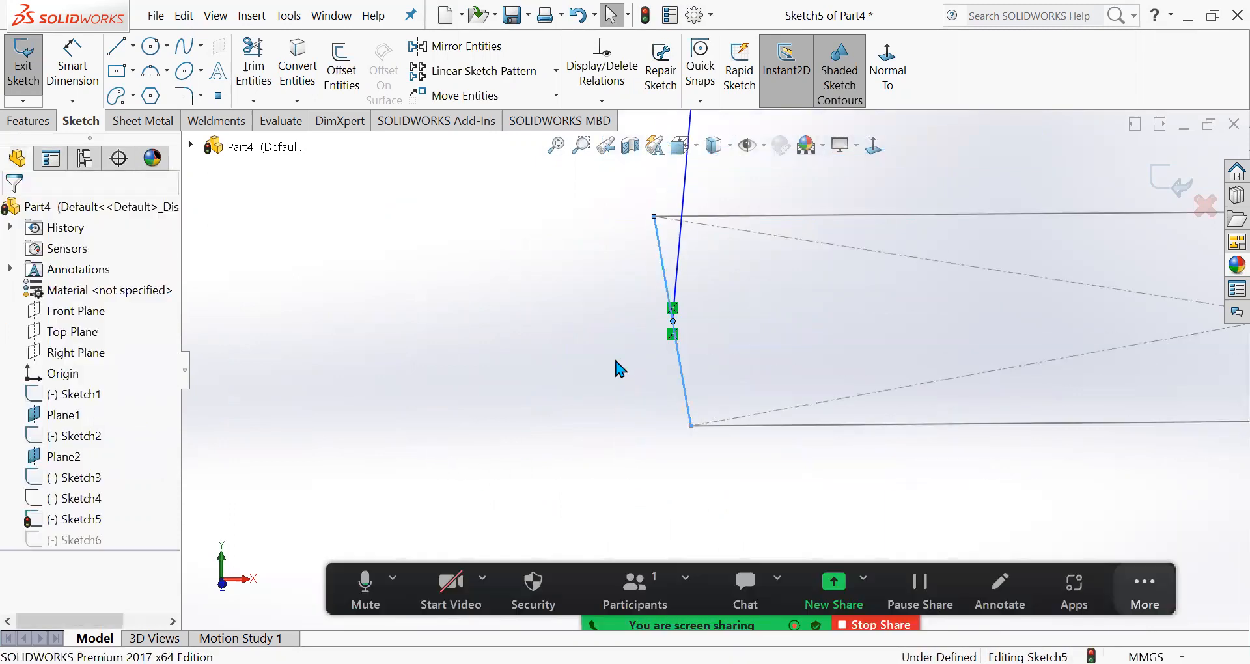
left_click(672, 322)
left_click(679, 358, "ctrl")
left_click(649, 374, "ctrl")
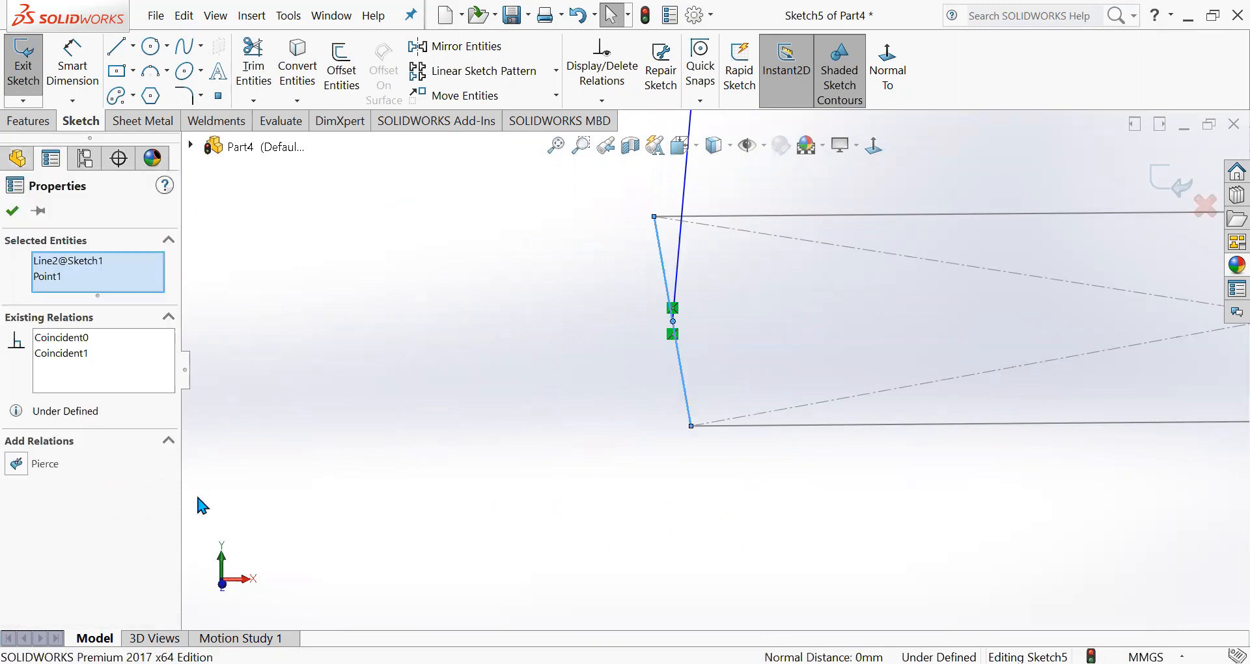
left_click(18, 464)
scroll(519, 380, "up", 11)
scroll(796, 339, "down", 3)
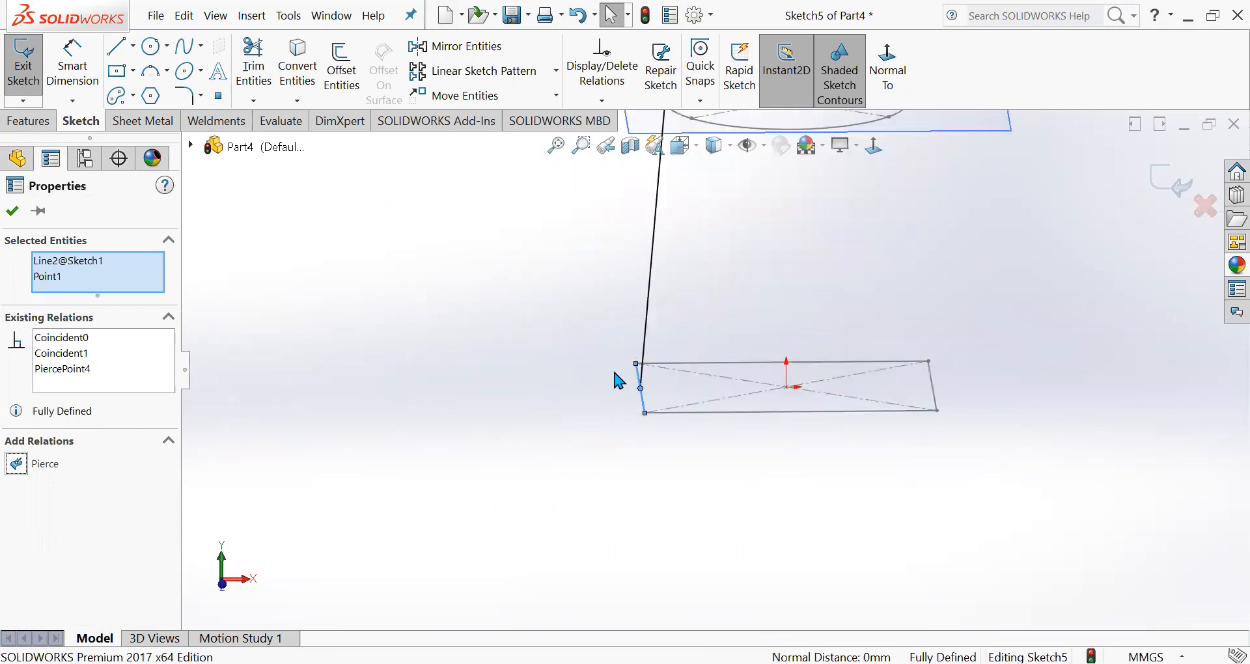
scroll(662, 377, "down", 3)
middle_click_drag(673, 378, 628, 416)
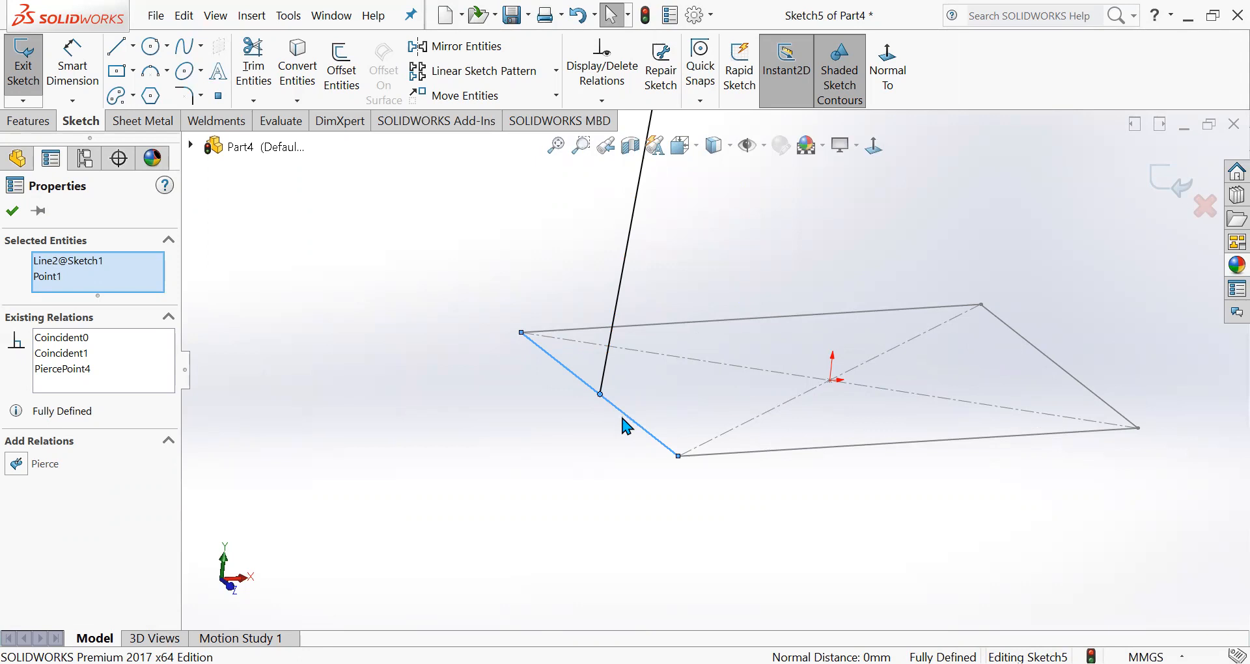
scroll(498, 416, "up", 10)
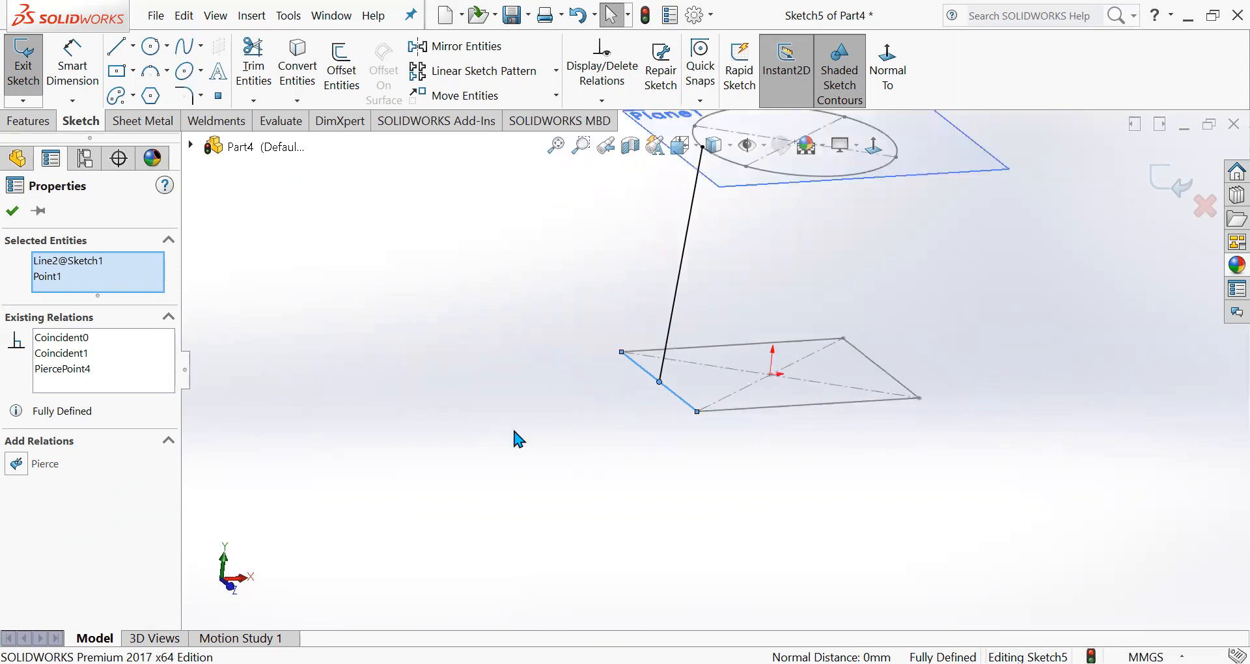
Close the guide line's sketch and start a loft using the base rectangle and the circle on Plane1 as profiles.
left_click(1157, 182)
mouse_move(1023, 331)
middle_mouse_down()
mouse_move(983, 345)
mouse_move(826, 315)
middle_mouse_up()
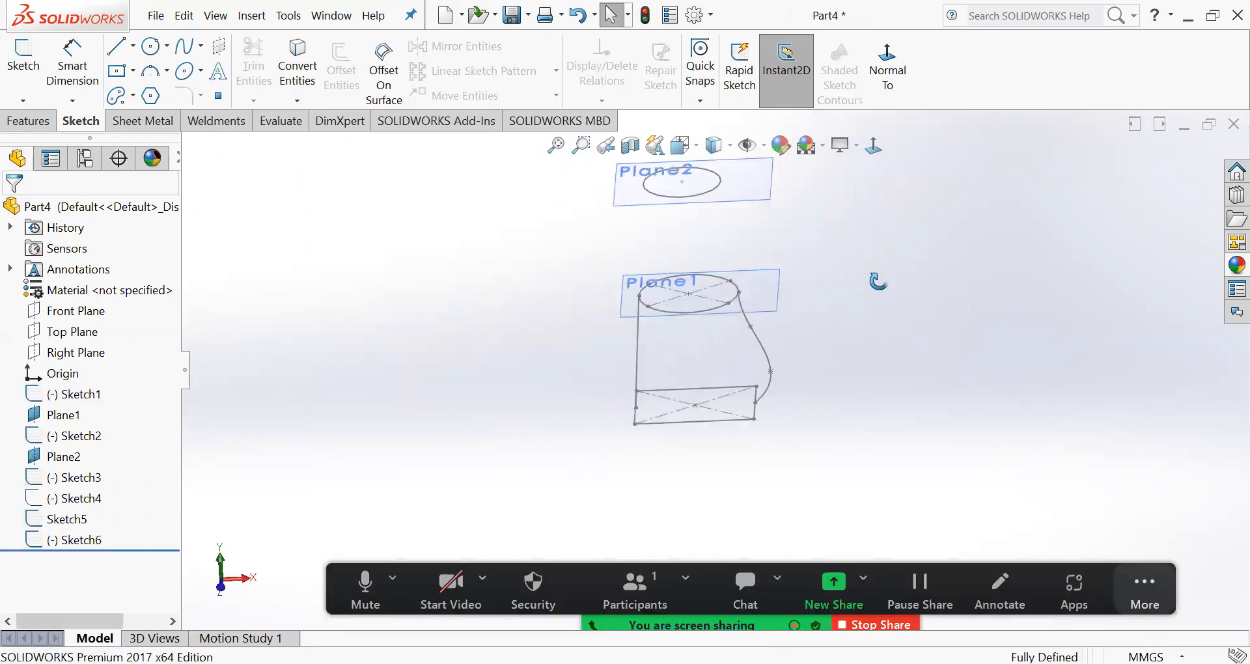
left_click(29, 121)
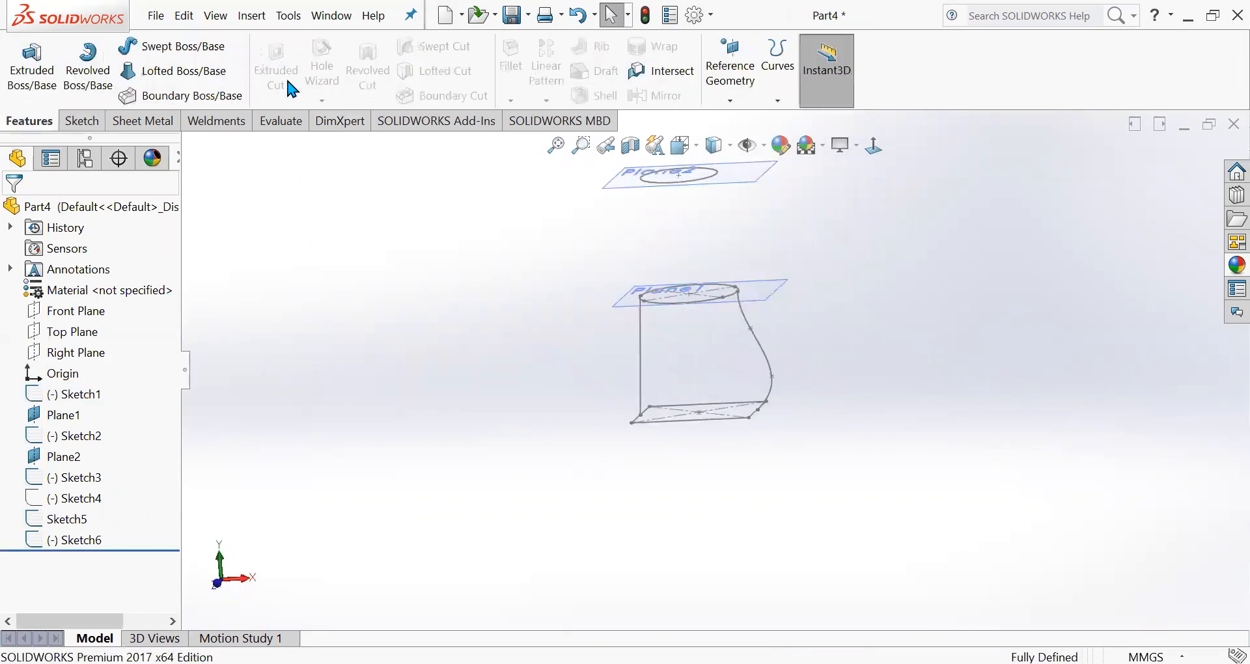
left_click(169, 72)
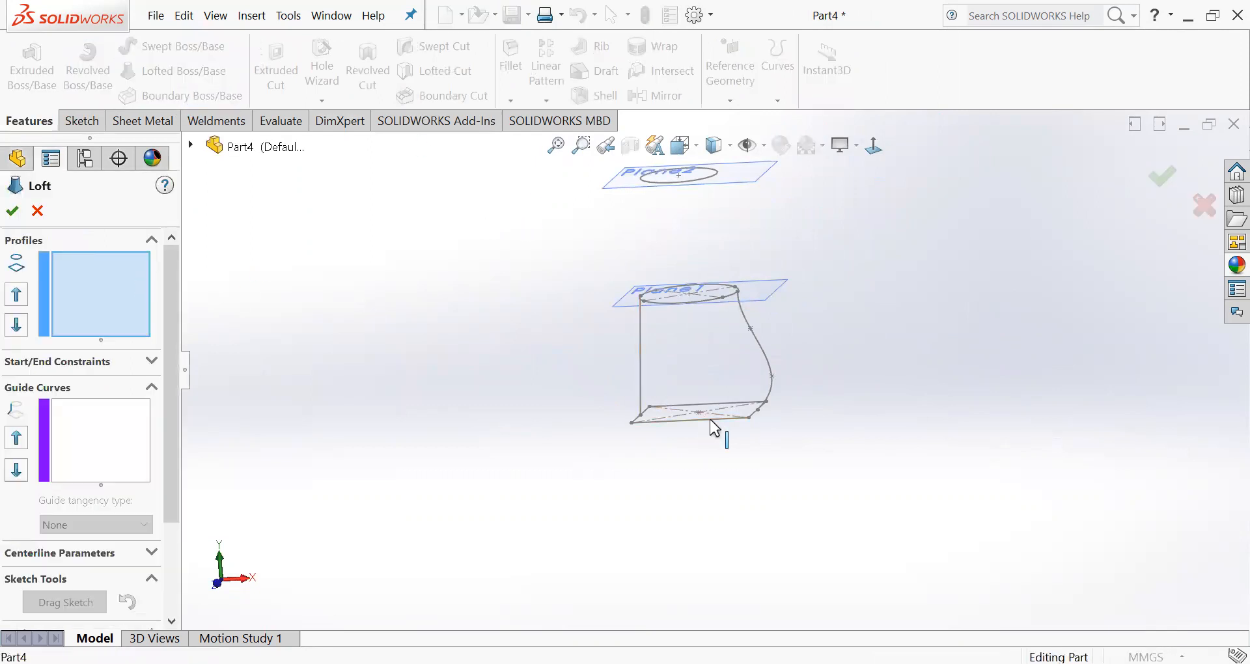
left_click(710, 420)
middle_click_drag(936, 374, 938, 429)
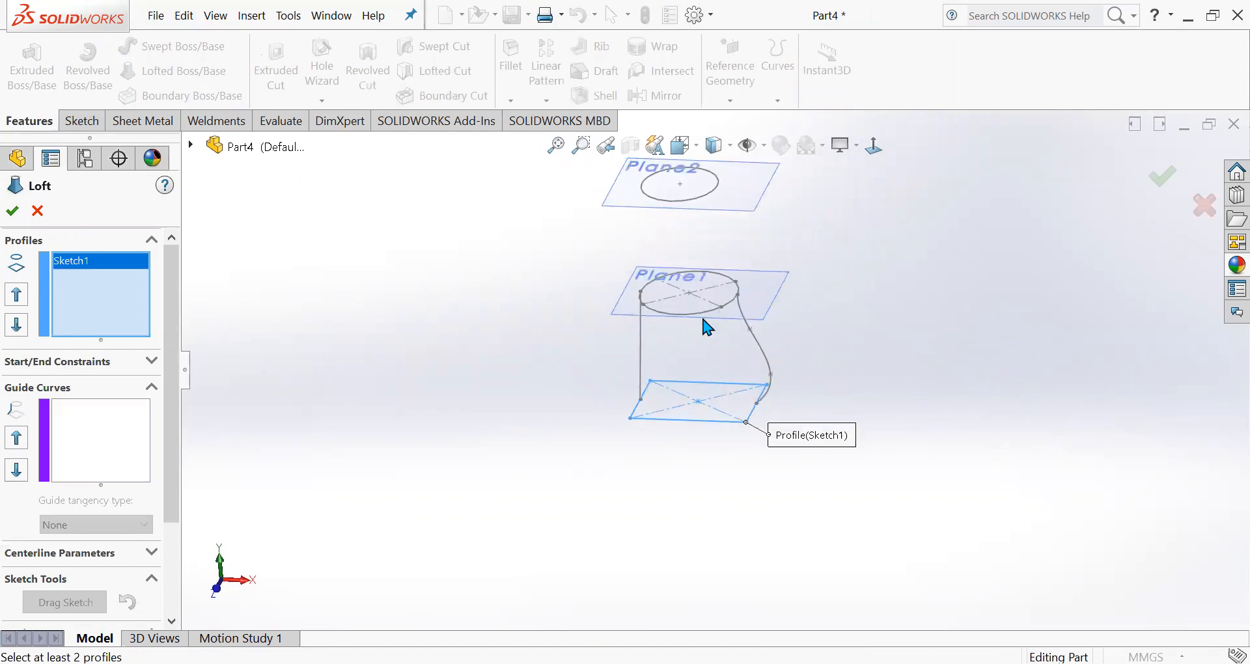
left_click(710, 310)
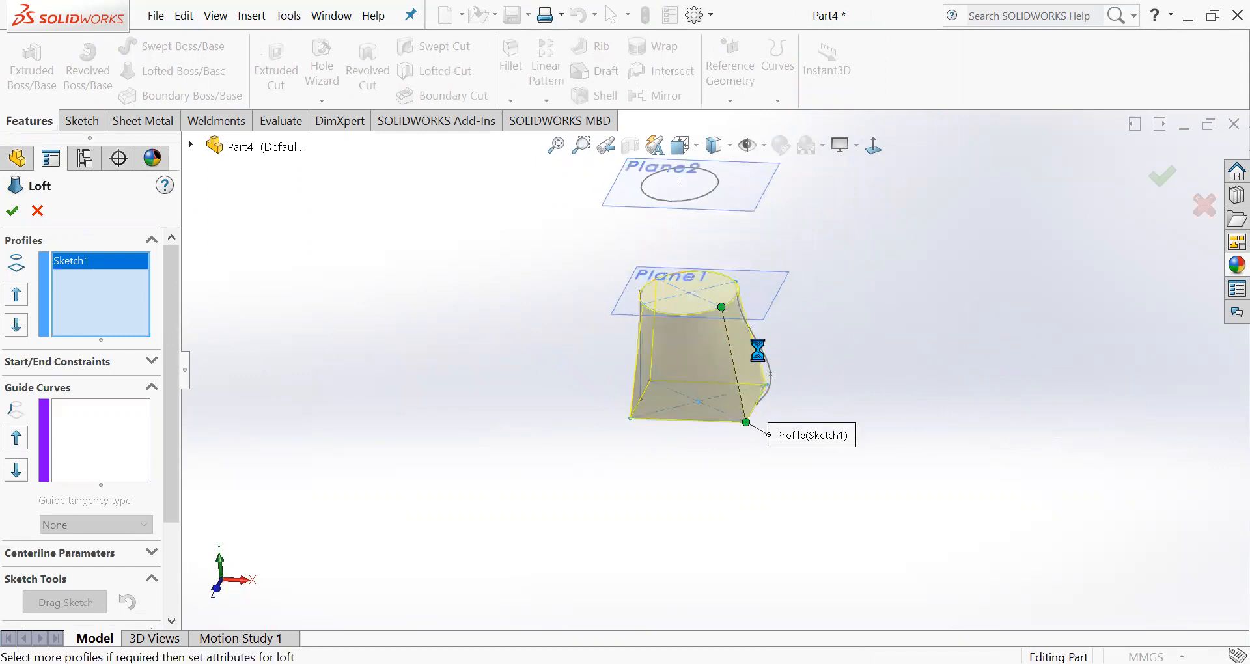
Add the spline and the straight line as the loft's guide curves, create the solid, and inspect its shape.
left_click(97, 432)
scroll(822, 342, "down", 5)
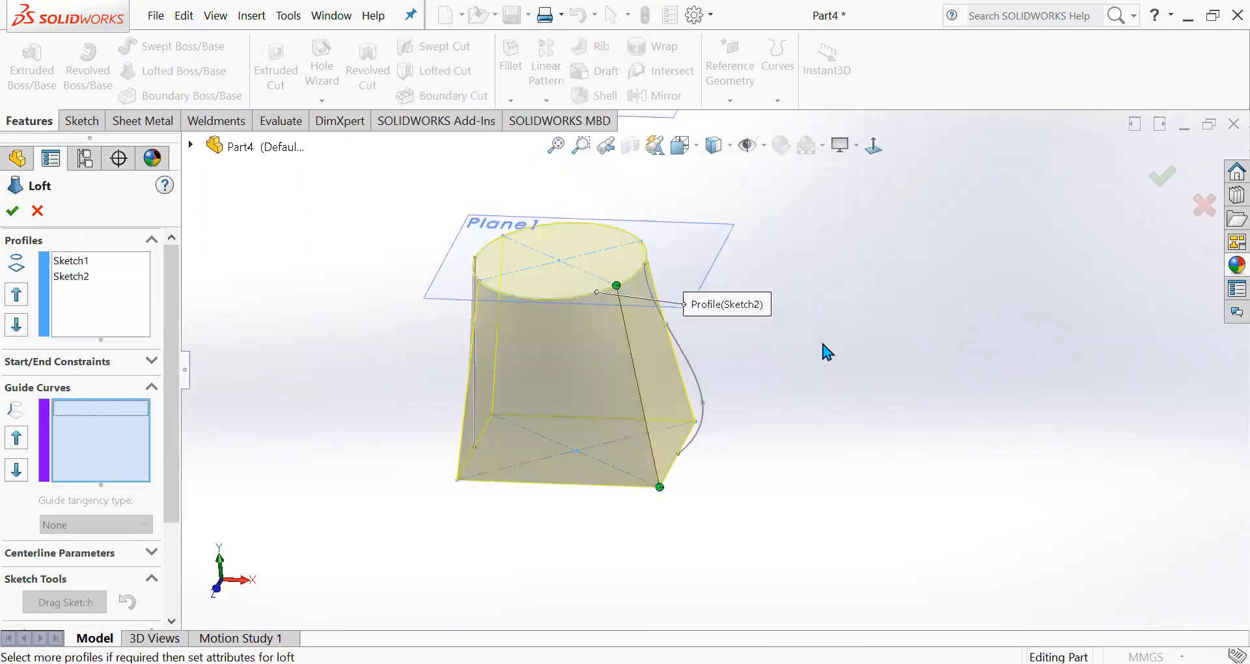
left_click(680, 378)
middle_click_drag(779, 382, 818, 345)
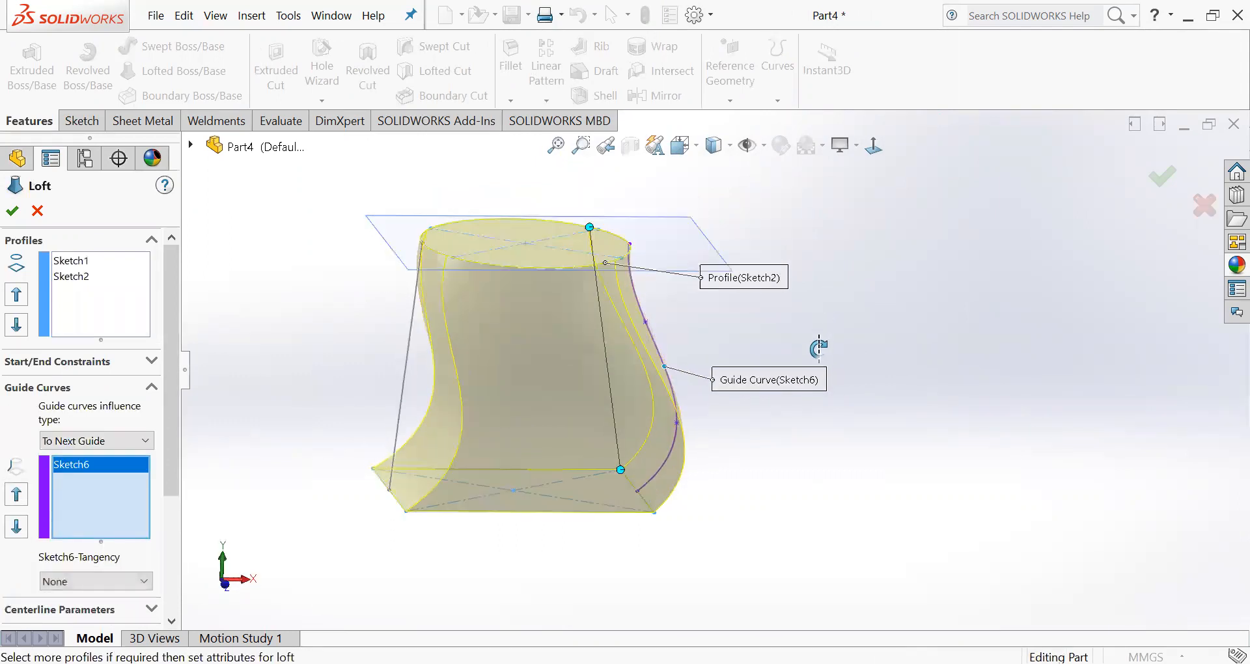
left_click(402, 401)
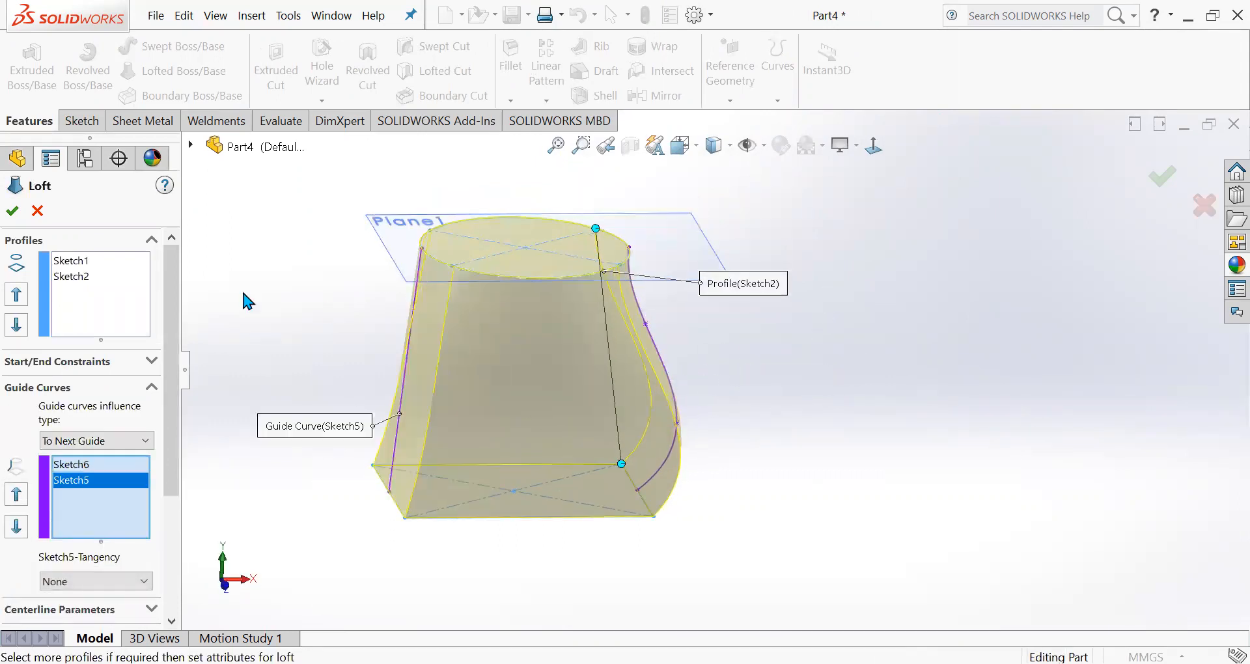
left_click(9, 213)
mouse_move(914, 330)
middle_mouse_down()
mouse_move(730, 291)
mouse_move(775, 245)
mouse_move(962, 218)
mouse_move(859, 301)
mouse_move(793, 277)
mouse_move(784, 286)
middle_mouse_up()
scroll(806, 280, "up", 4)
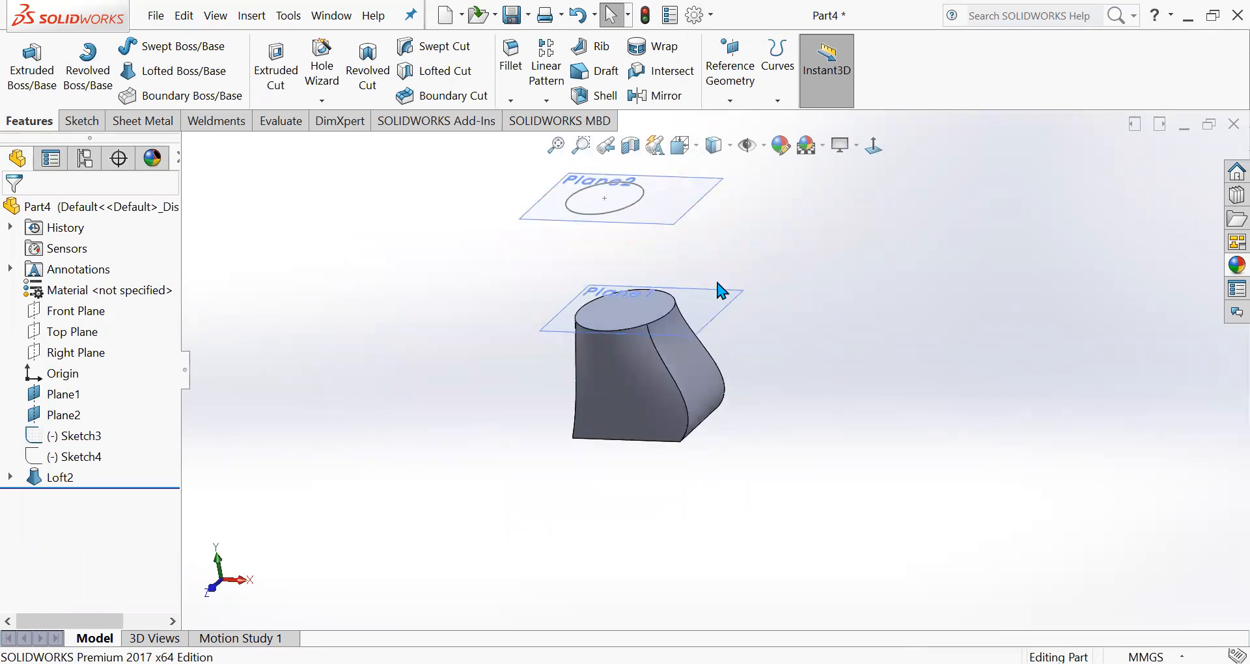
middle_click_drag(804, 299, 840, 274)
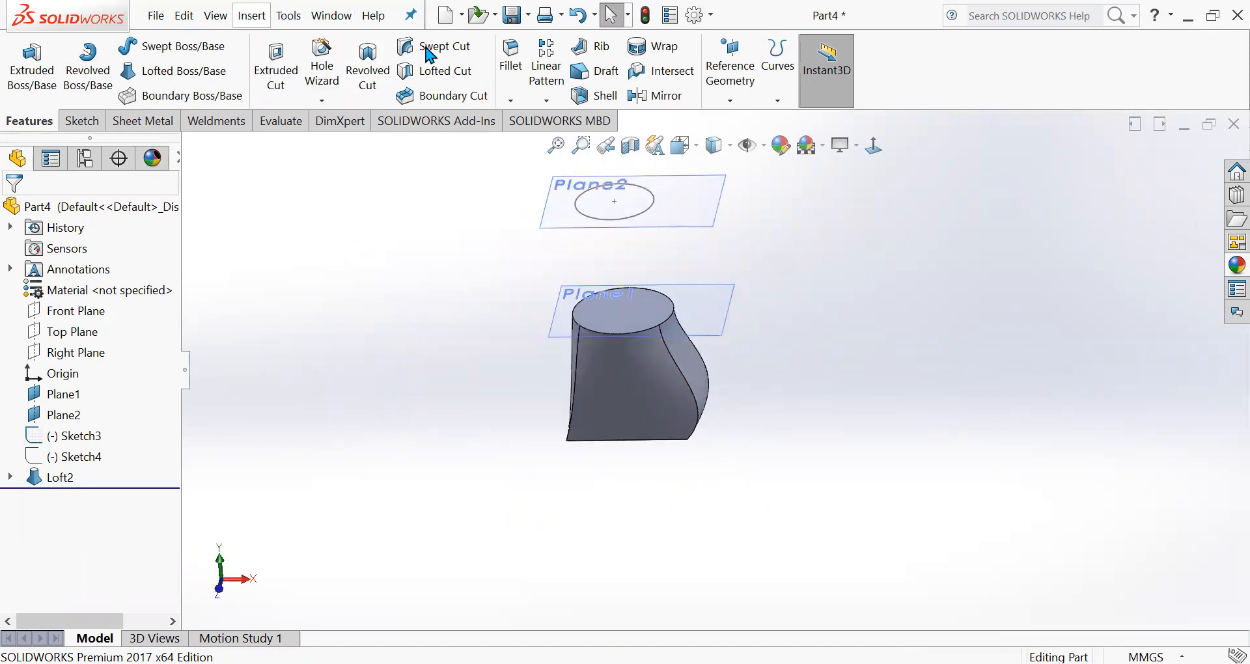
mouse_move(320, 65)
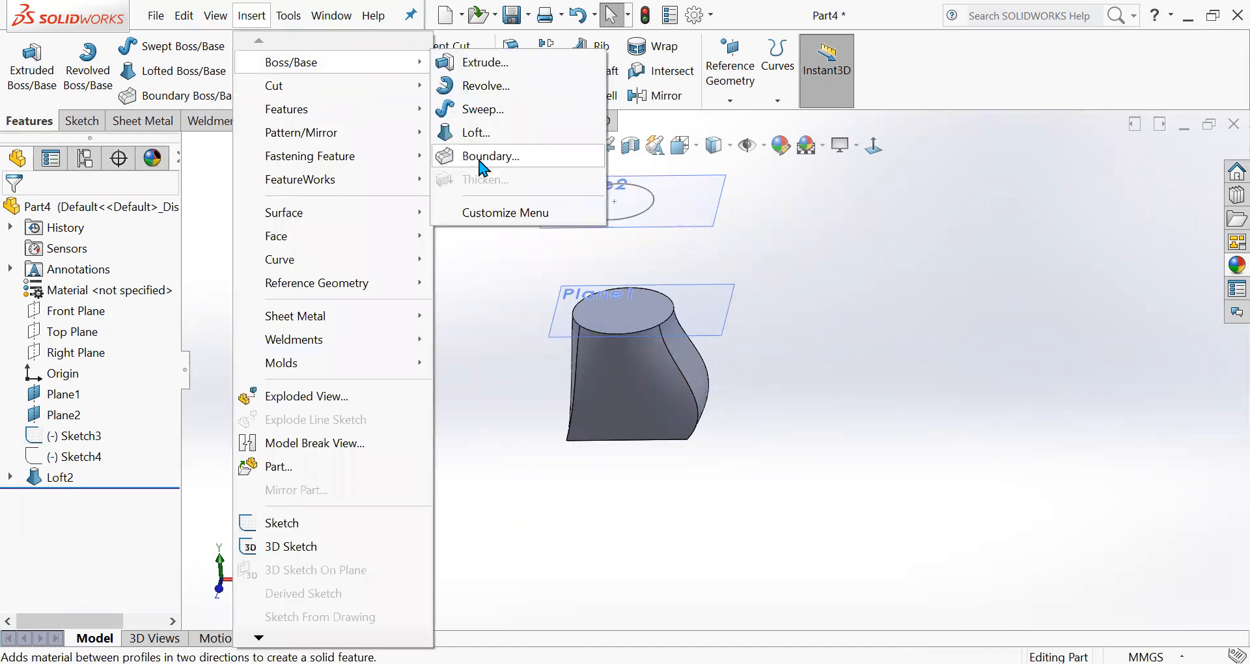
key("Escape")
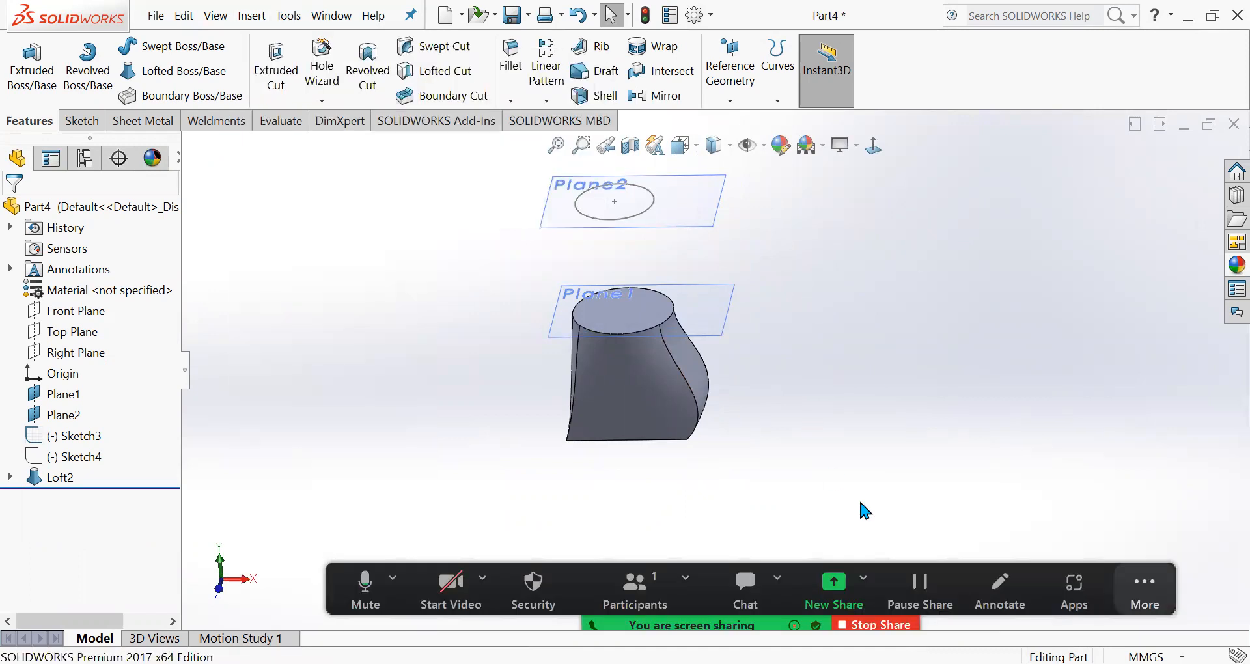